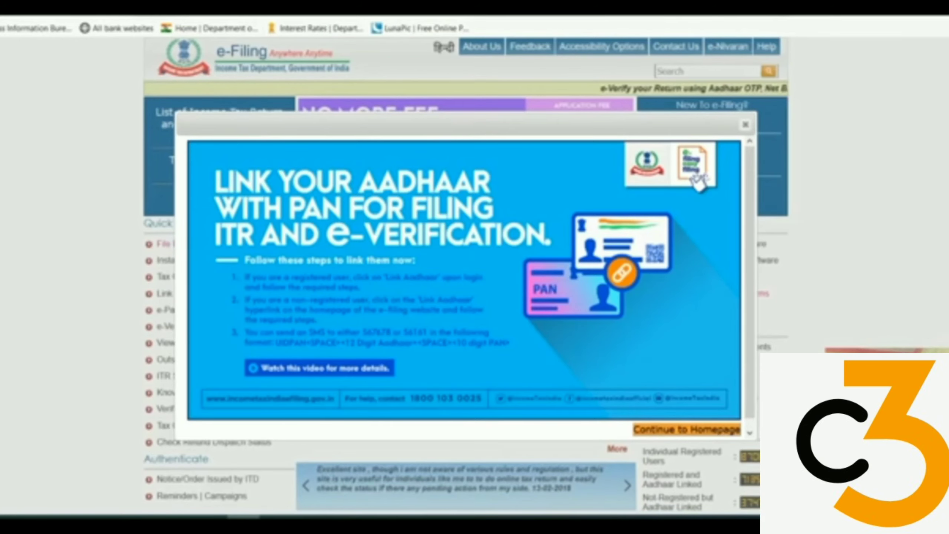
Dismiss the Aadhaar-linking notice, open the registered-user login page and submit the login
{"action": "left_click", "coordinate": [745, 126]}
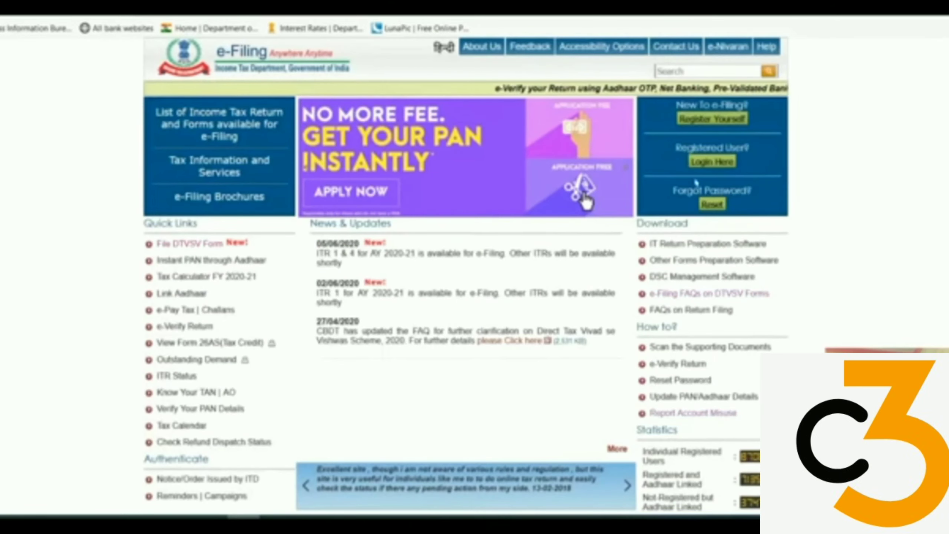
{"action": "left_click", "coordinate": [708, 162]}
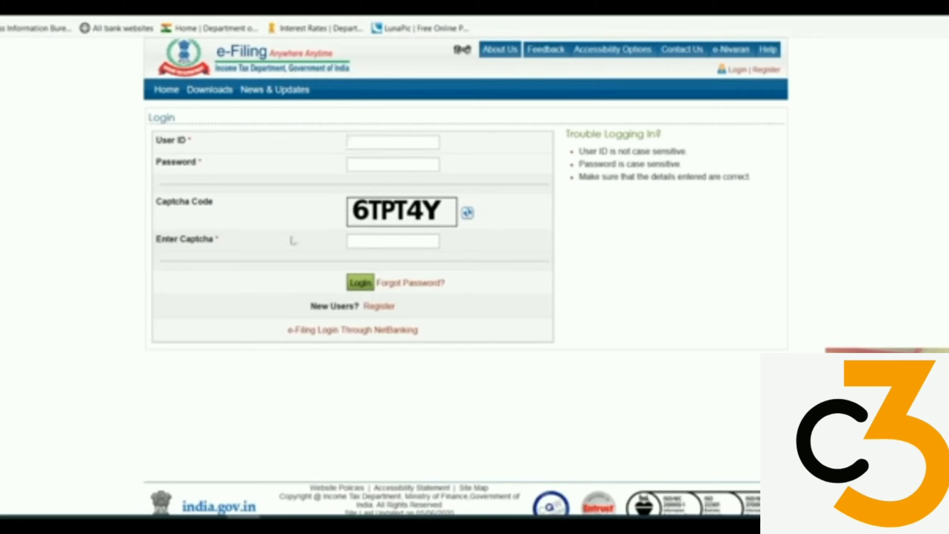
{"action": "left_click", "coordinate": [360, 284]}
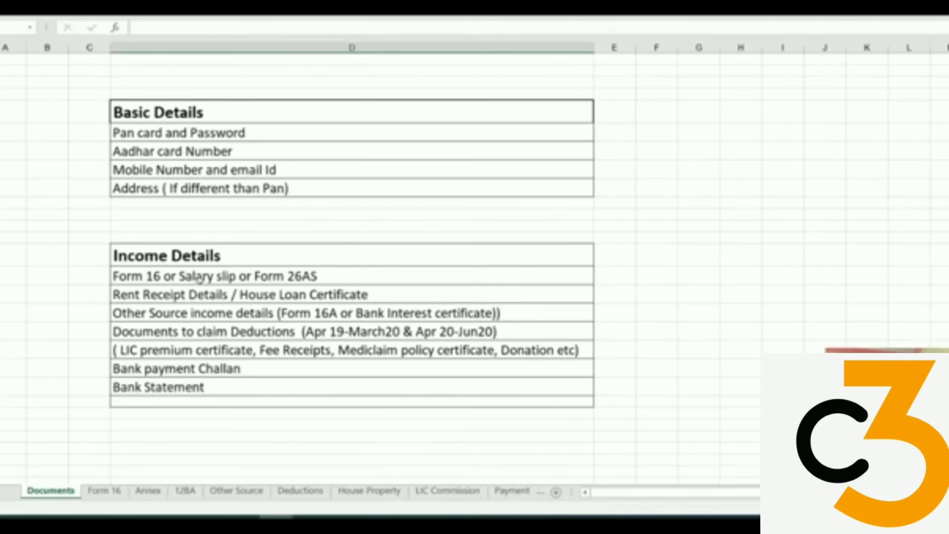
Review the required income documents in the Excel workbook and its Form 16, Annex, 12BA, Other Source and Deductions sheets
{"action": "scroll", "coordinate": [199, 280], "scroll_direction": "down", "scroll_amount": 2}
{"action": "scroll", "coordinate": [203, 275], "scroll_direction": "down", "scroll_amount": 1}
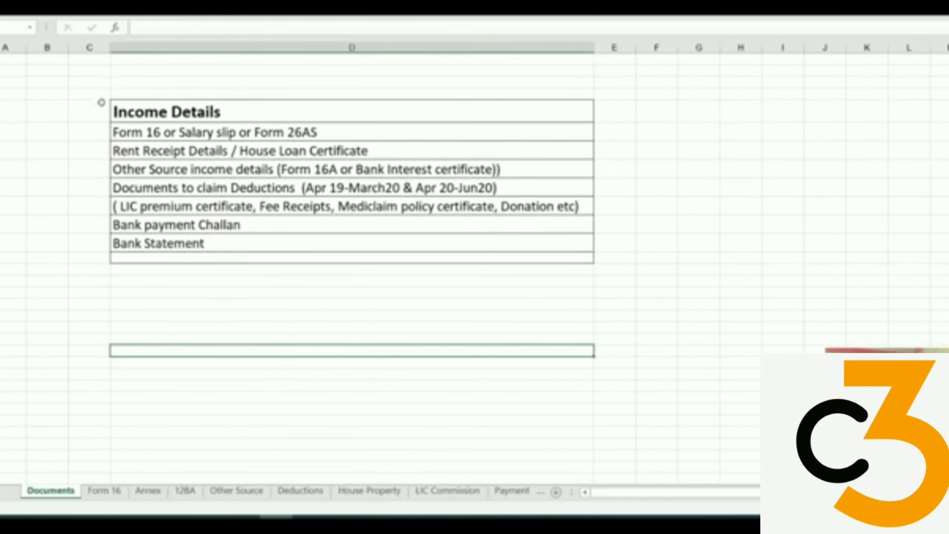
{"action": "left_click_drag", "start_coordinate": [90, 90], "coordinate": [628, 268]}
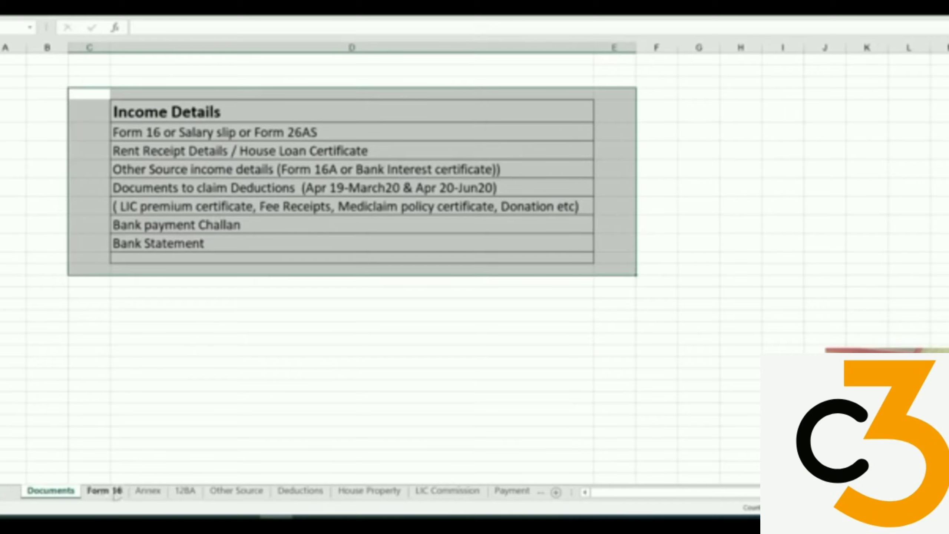
{"action": "left_click", "coordinate": [98, 490]}
{"action": "left_click", "coordinate": [148, 490]}
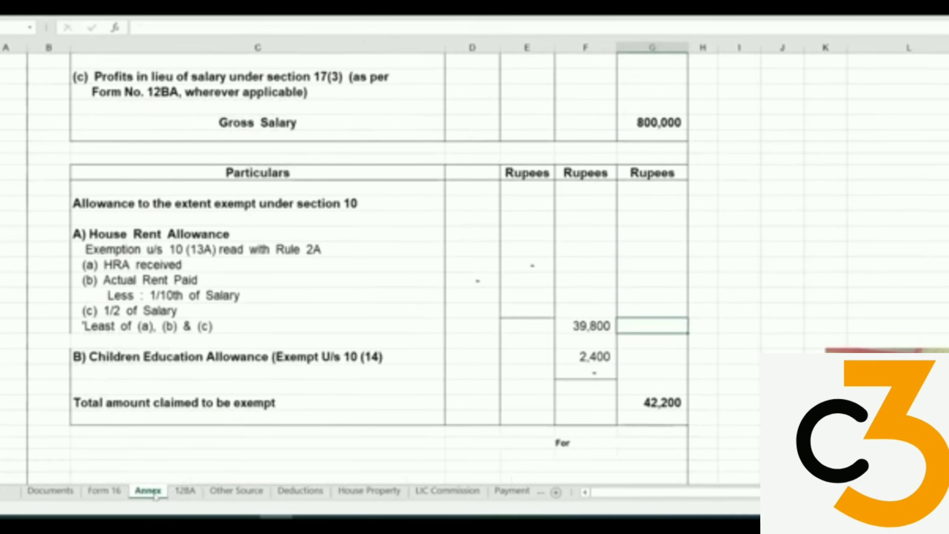
{"action": "left_click", "coordinate": [187, 491]}
{"action": "left_click", "coordinate": [235, 491]}
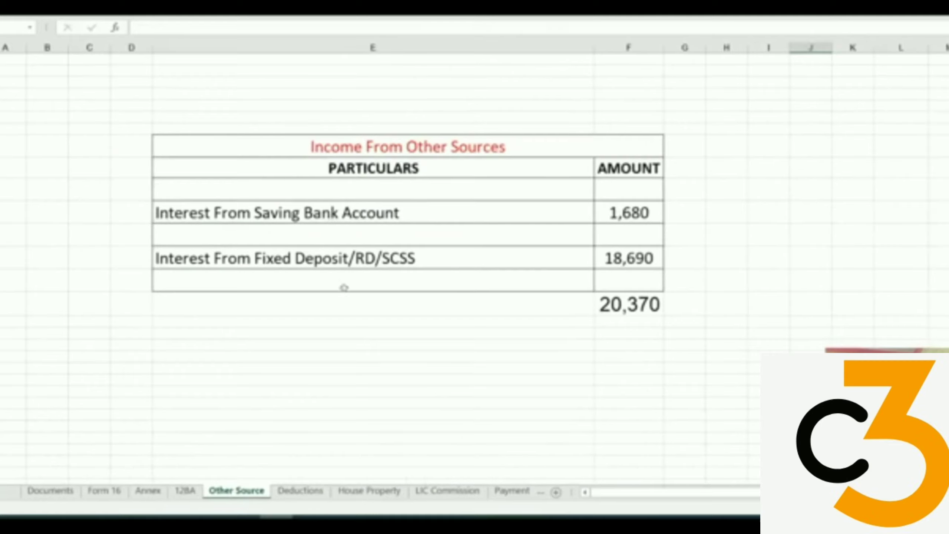
{"action": "left_click", "coordinate": [300, 490]}
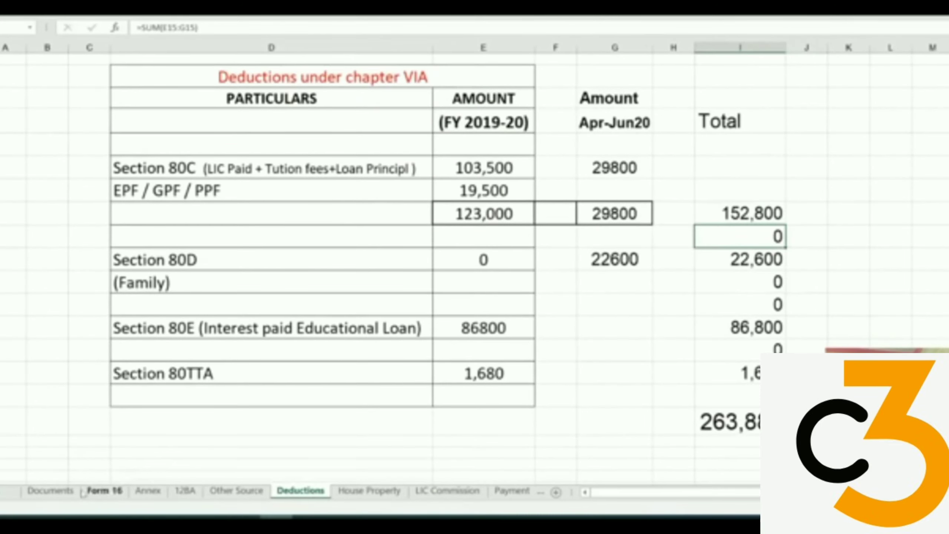
{"action": "left_click", "coordinate": [63, 491]}
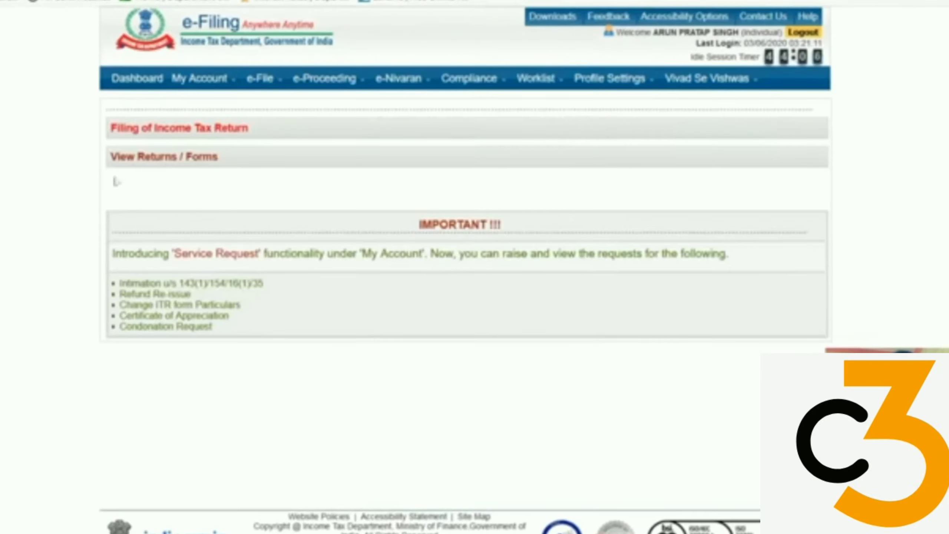
Open the income tax return filing form on the e-Filing portal
{"action": "mouse_move", "coordinate": [531, 137]}
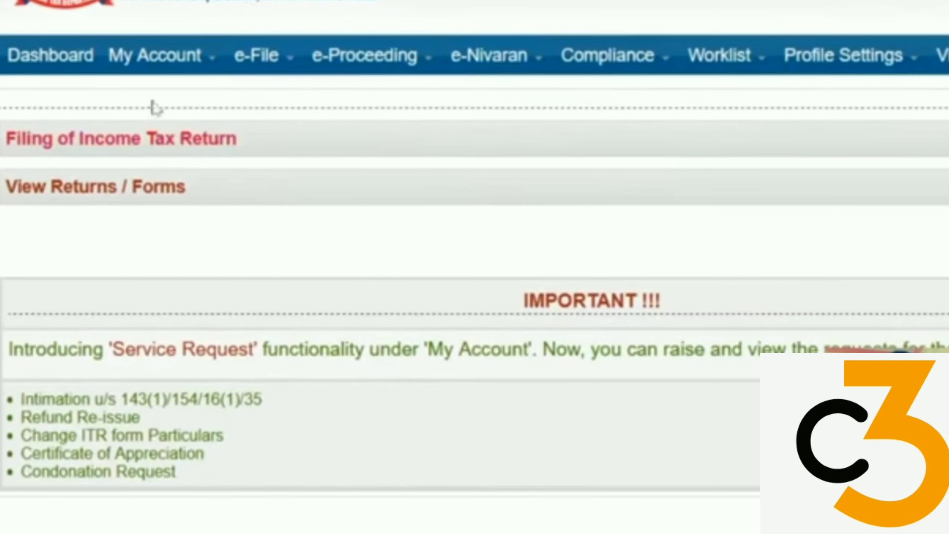
{"action": "mouse_move", "coordinate": [155, 70]}
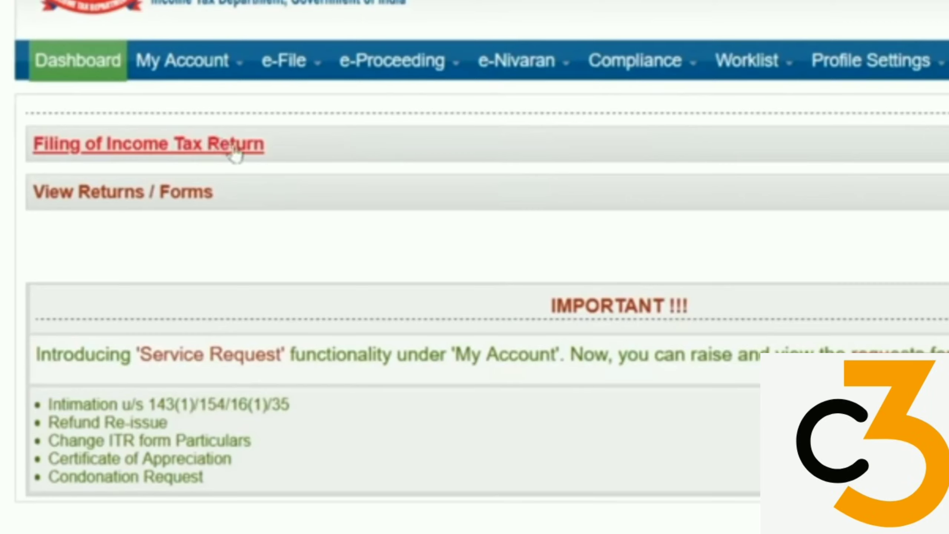
{"action": "mouse_move", "coordinate": [282, 63]}
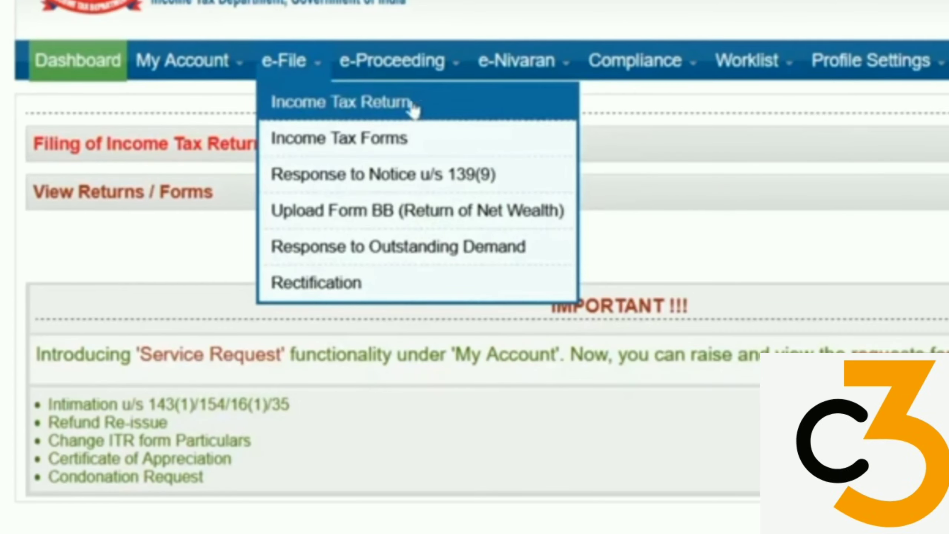
{"action": "left_click", "coordinate": [198, 149]}
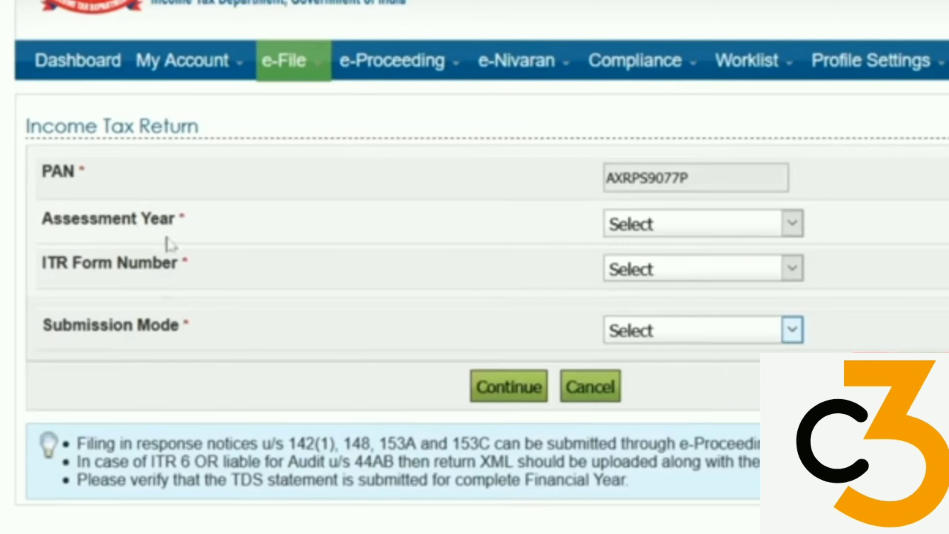
Set the return to assessment year 2020-21, form ITR-1, filing type Original/Revised Return and submission mode Prepare and Submit Online
{"action": "left_click", "coordinate": [791, 222]}
{"action": "left_click", "coordinate": [670, 295]}
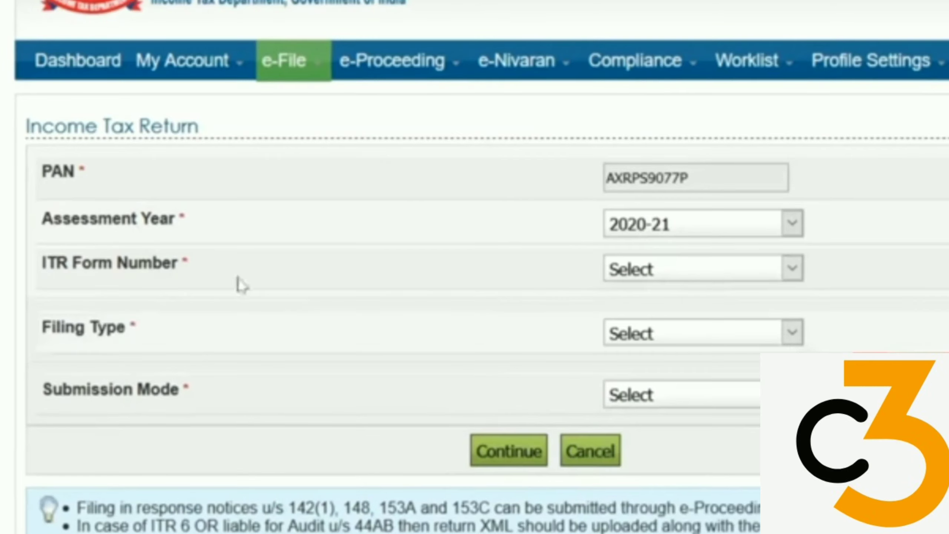
{"action": "left_click", "coordinate": [665, 269]}
{"action": "left_click", "coordinate": [682, 330]}
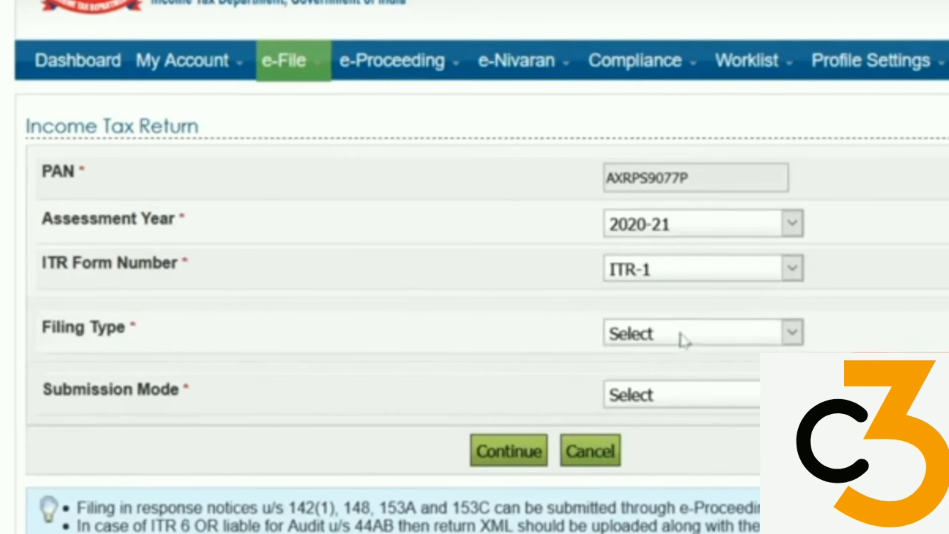
{"action": "left_click", "coordinate": [658, 334]}
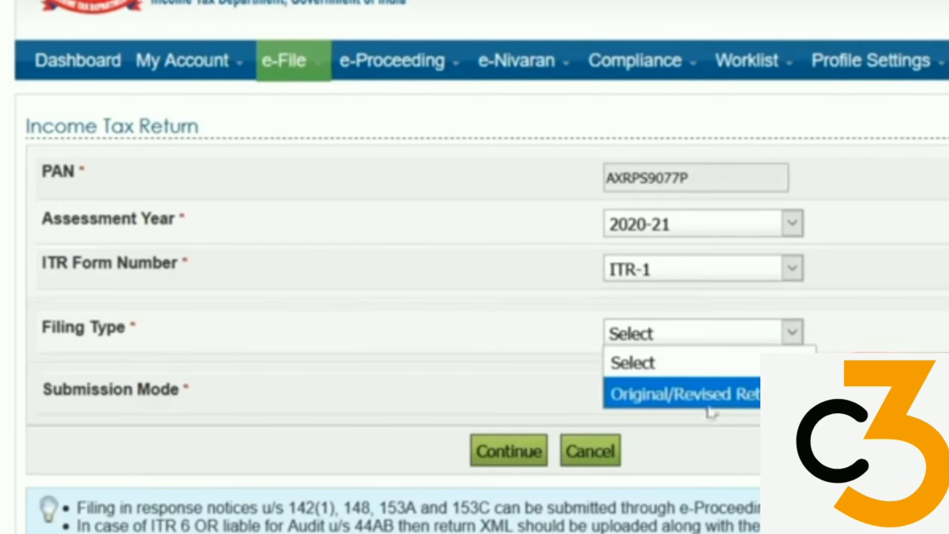
{"action": "left_click", "coordinate": [719, 402]}
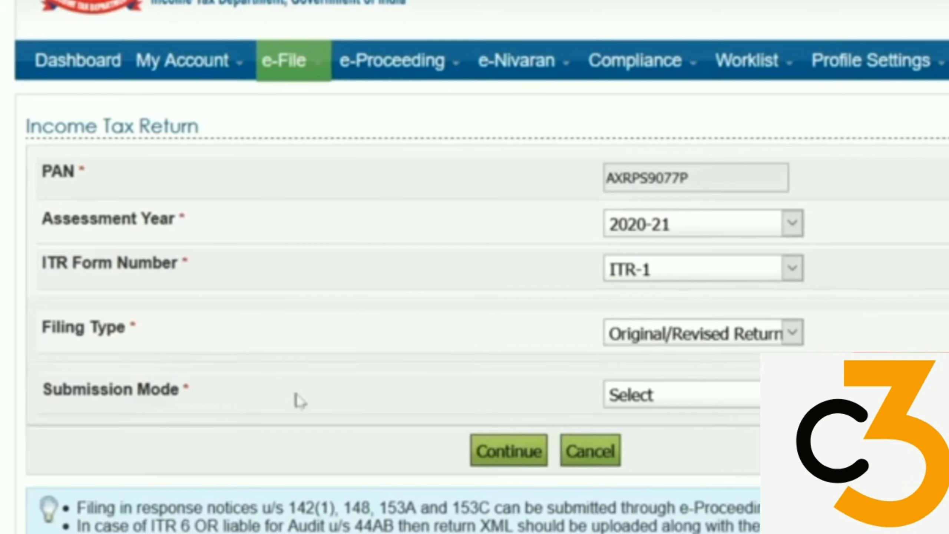
{"action": "left_click", "coordinate": [703, 396]}
{"action": "left_click", "coordinate": [729, 457]}
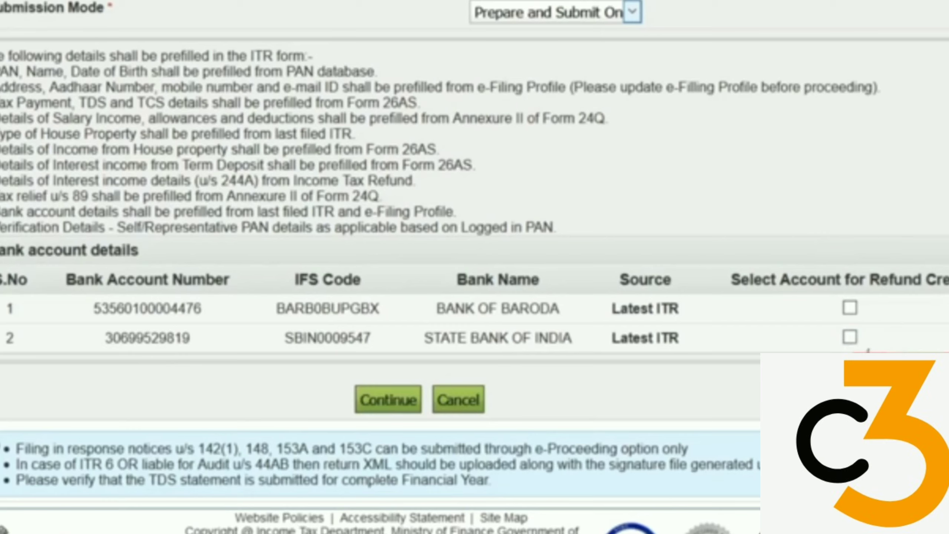
Continue to the ITR-1 form and agree to the prefill consent to check all prefilled data
{"action": "left_click", "coordinate": [392, 397]}
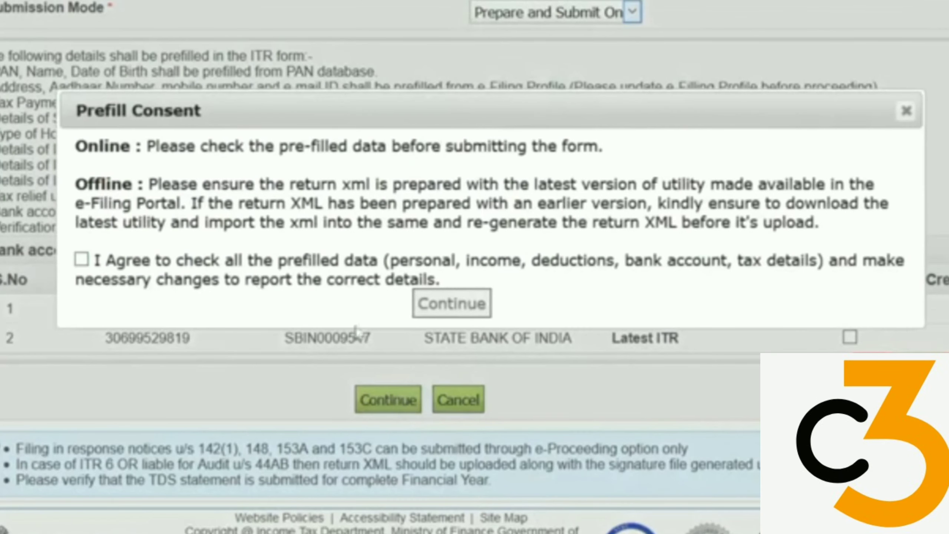
{"action": "left_click", "coordinate": [283, 267]}
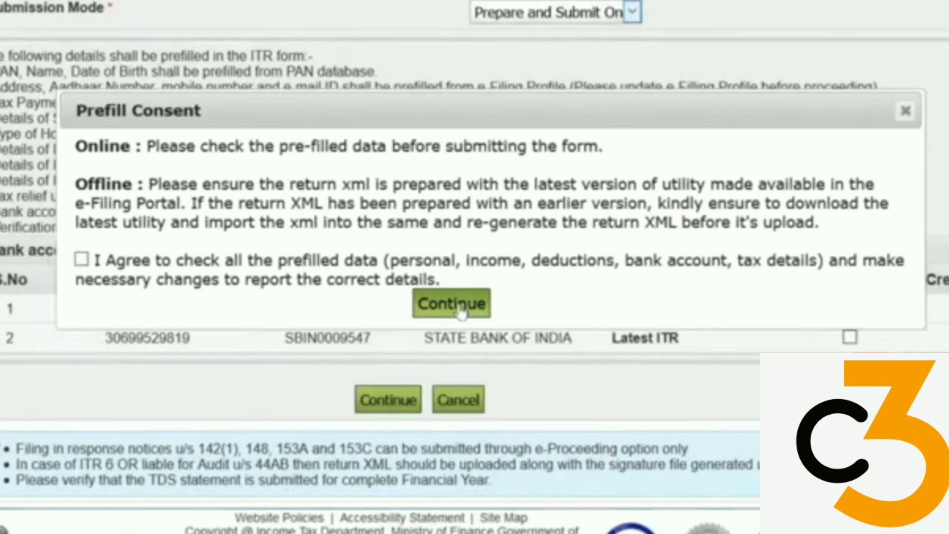
{"action": "left_click", "coordinate": [461, 312]}
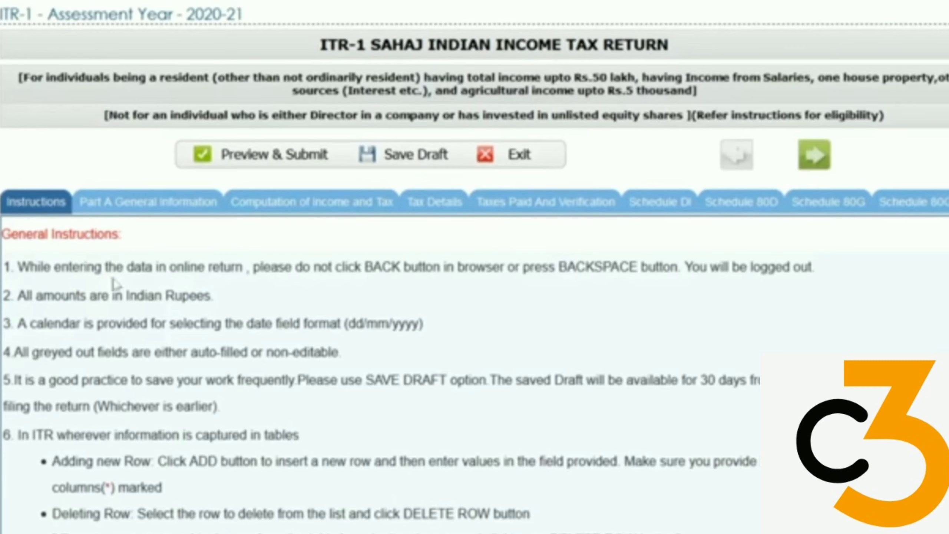
Read the ITR-1 general instructions and open Part A General Information to check the prefilled personal details
{"action": "scroll", "coordinate": [113, 278], "scroll_direction": "down", "scroll_amount": 1}
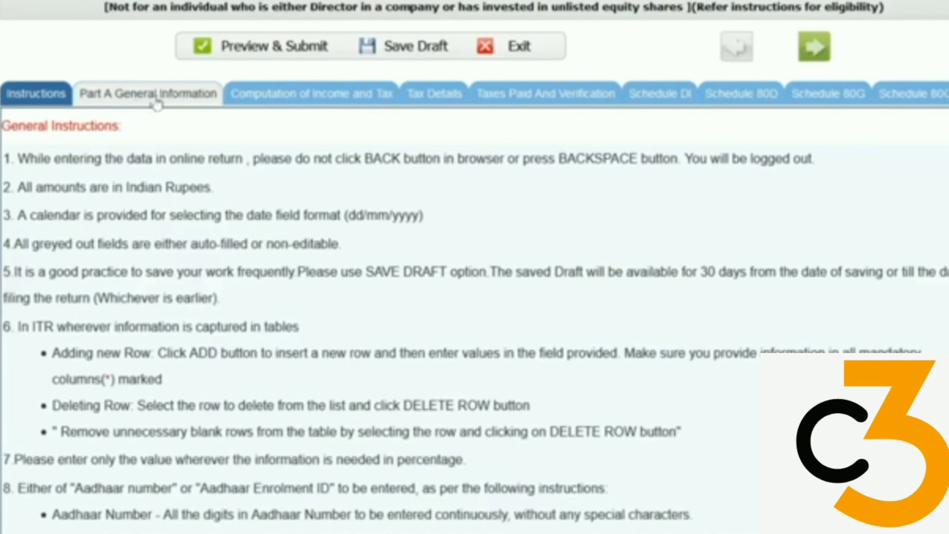
{"action": "left_click", "coordinate": [169, 98]}
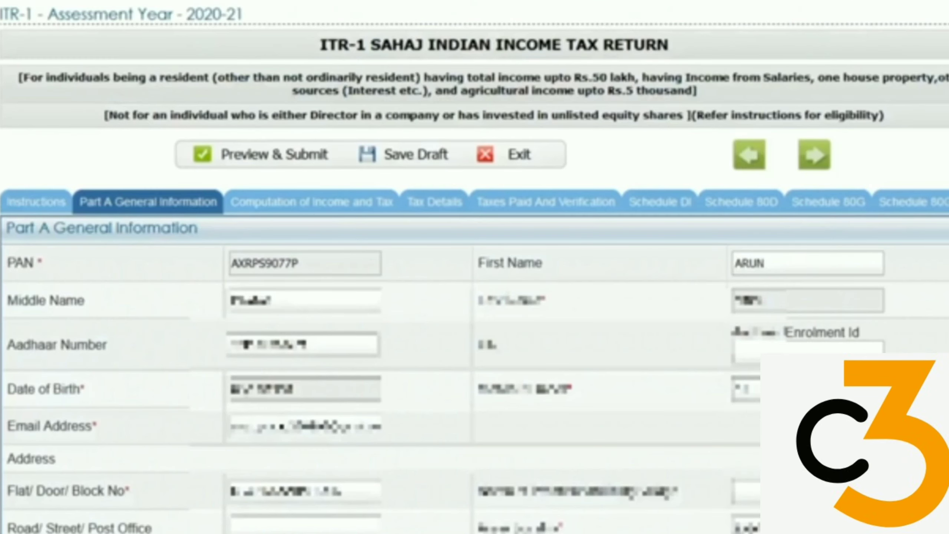
{"action": "scroll", "coordinate": [474, 284], "scroll_direction": "down", "scroll_amount": 3}
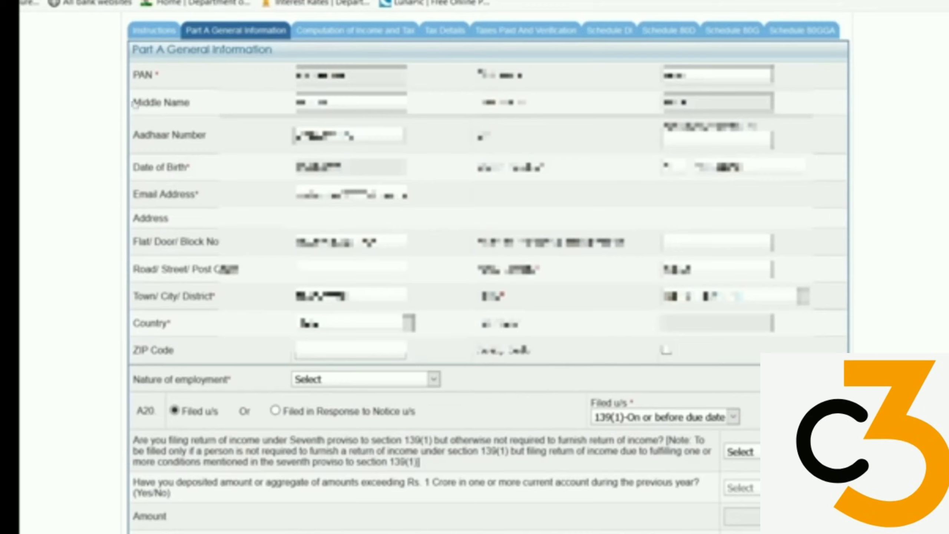
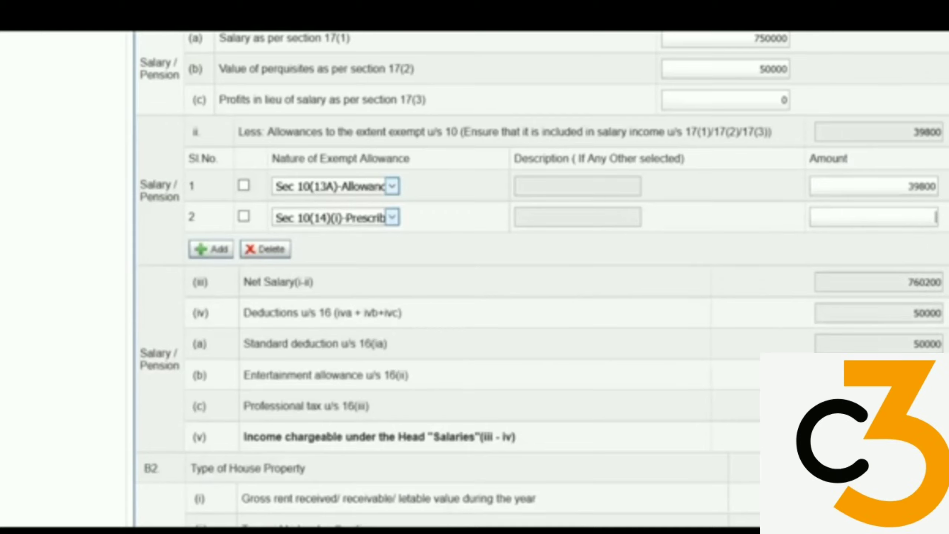
Enter 2400 as the amount of the Sec 10(14)(i) exempt allowance in the second allowance row
{"action": "type", "text": "2400"}
{"action": "left_click", "coordinate": [760, 280]}
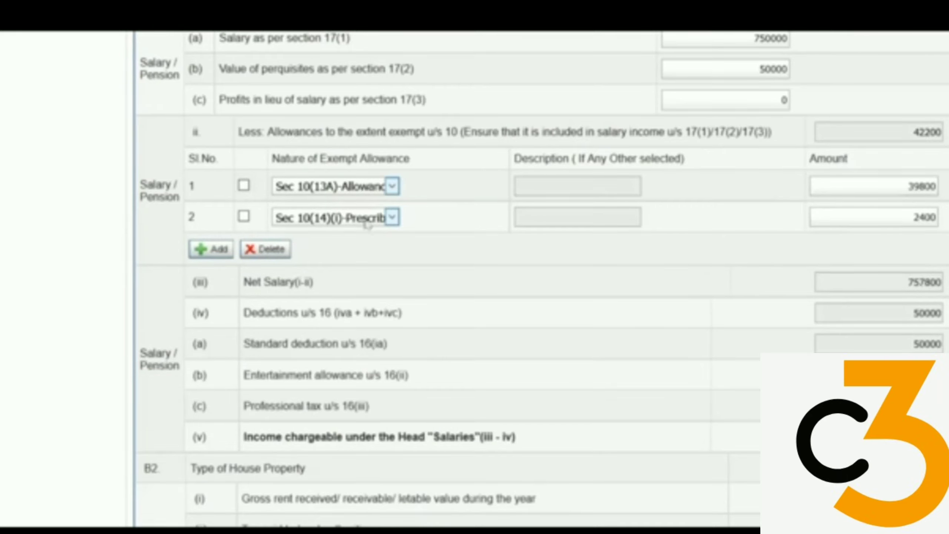
{"action": "left_click", "coordinate": [204, 250]}
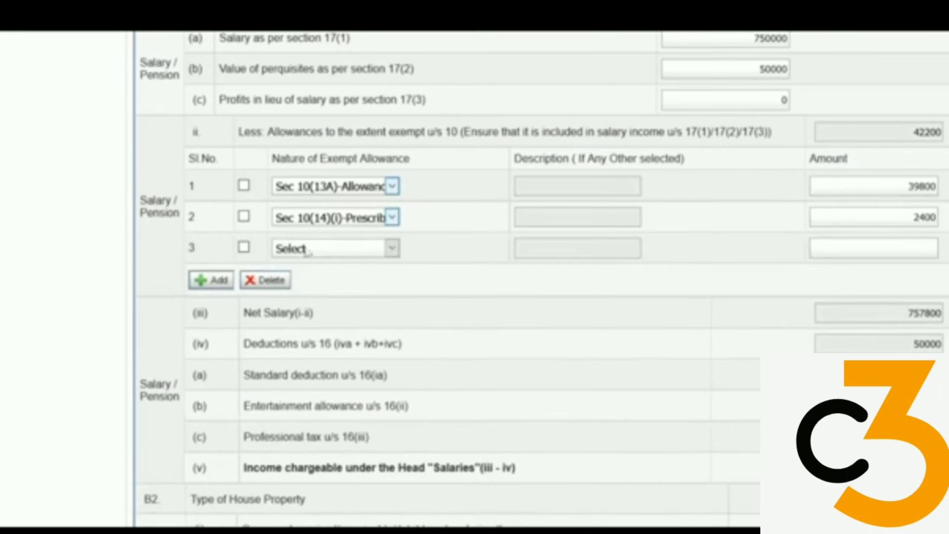
{"action": "left_click", "coordinate": [323, 250]}
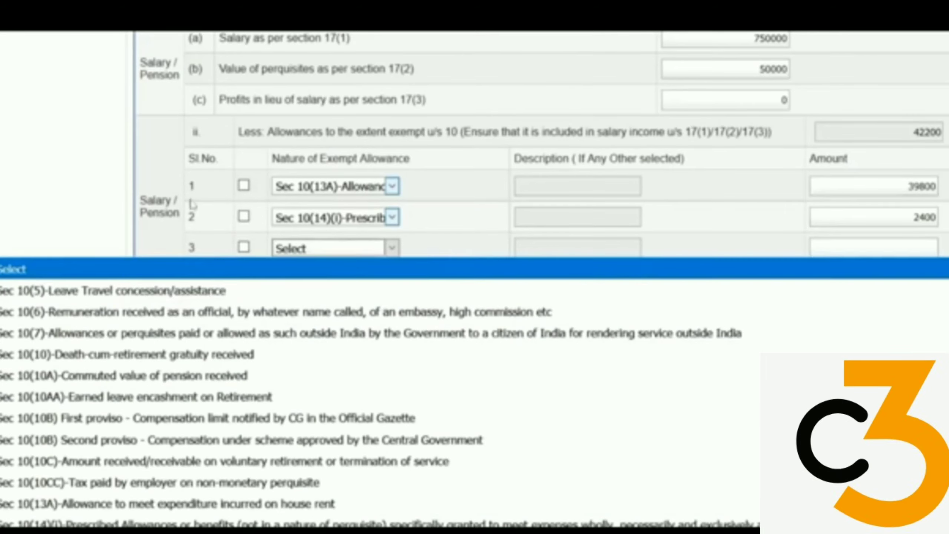
{"action": "left_click", "coordinate": [194, 205]}
{"action": "left_click", "coordinate": [265, 279]}
Set the professional tax u/s 16(iii) to 2500 in the salary deductions
{"action": "scroll", "coordinate": [542, 278], "scroll_direction": "down", "scroll_amount": 5}
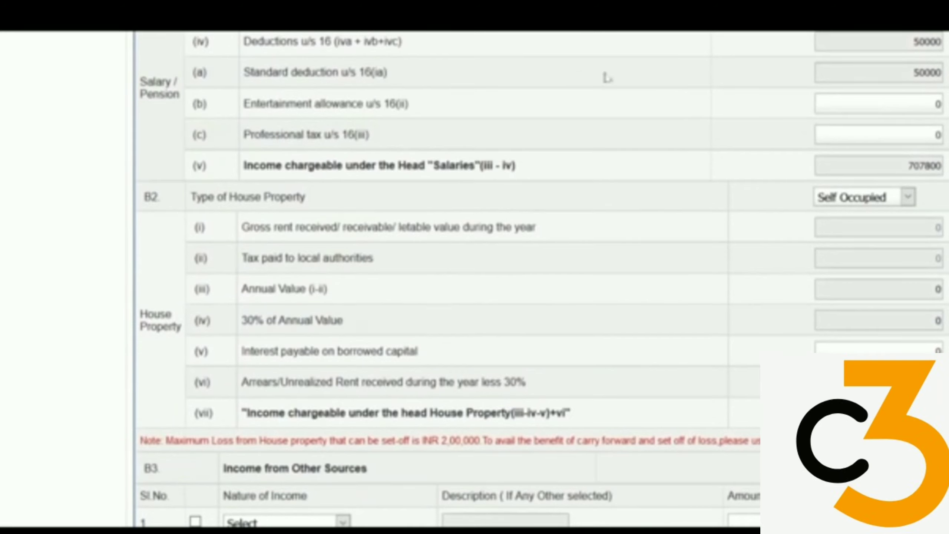
{"action": "double_click", "coordinate": [927, 72]}
{"action": "scroll", "coordinate": [485, 131], "scroll_direction": "down", "scroll_amount": 3}
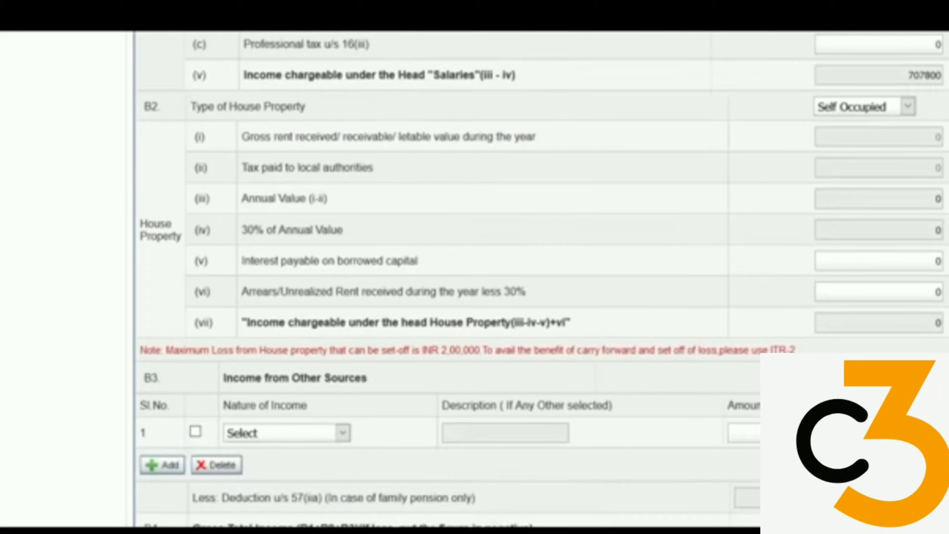
{"action": "scroll", "coordinate": [866, 102], "scroll_direction": "up", "scroll_amount": 3}
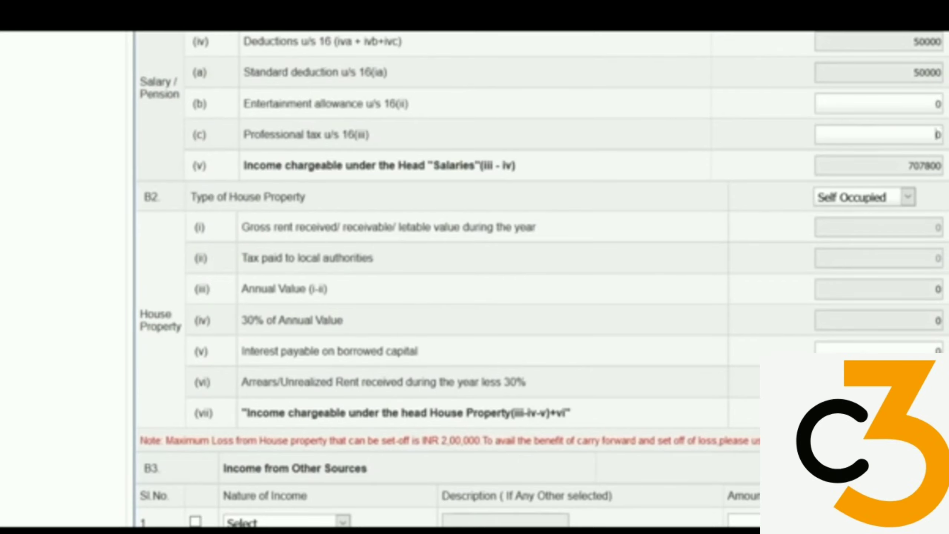
{"action": "type", "text": "500"}
{"action": "left_click", "coordinate": [946, 143]}
{"action": "scroll", "coordinate": [771, 62], "scroll_direction": "down", "scroll_amount": 3}
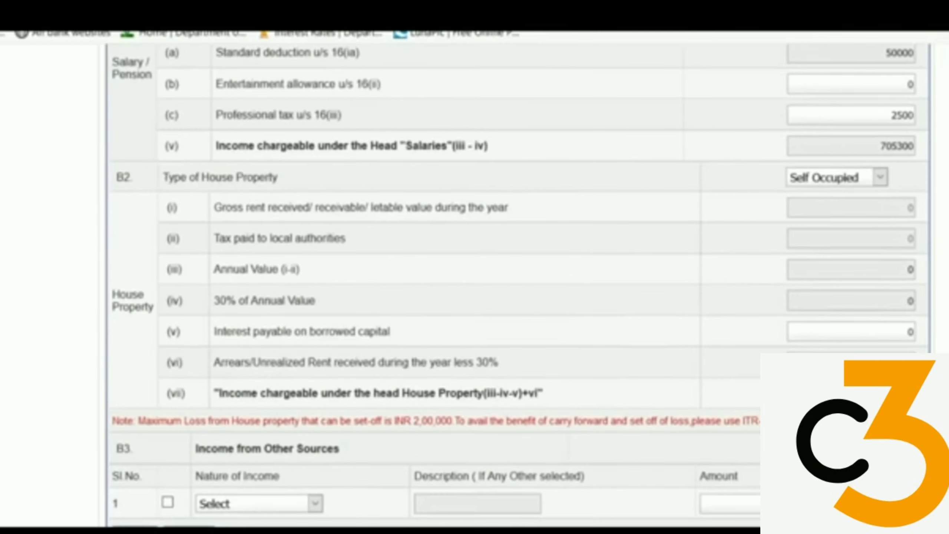
Check the income chargeable under Salaries, dismiss the save-draft reminder and set the type of house property to Self Occupied
{"action": "double_click", "coordinate": [896, 145]}
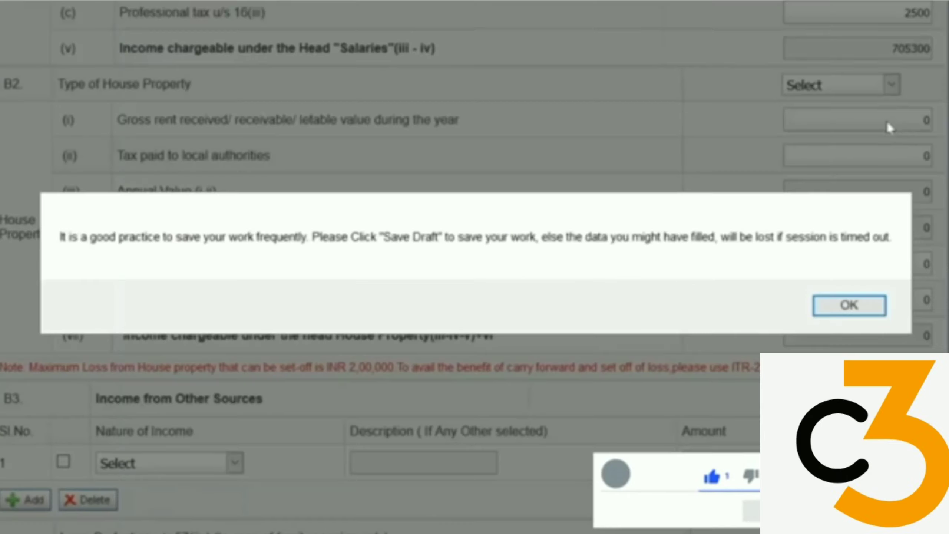
{"action": "left_click", "coordinate": [866, 306]}
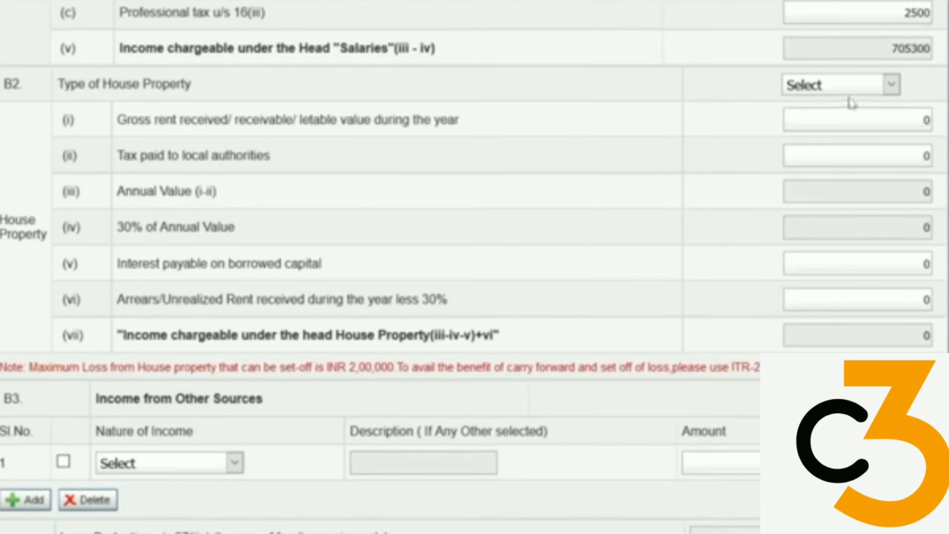
{"action": "left_click", "coordinate": [860, 88]}
{"action": "left_click", "coordinate": [852, 135]}
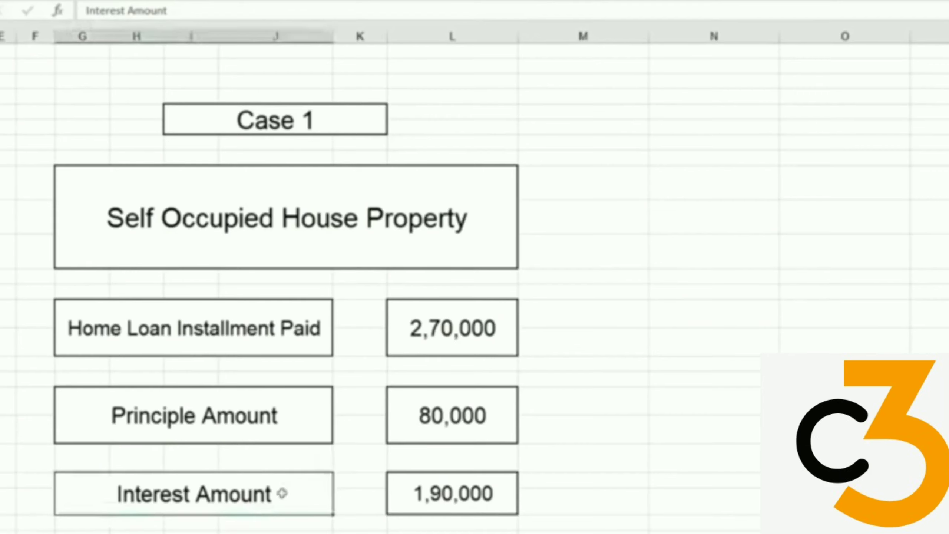
Look up the interest amount in the Case 1 self-occupied property worksheet and enter 190000 as interest payable on borrowed capital in the return
{"action": "left_click", "coordinate": [451, 498]}
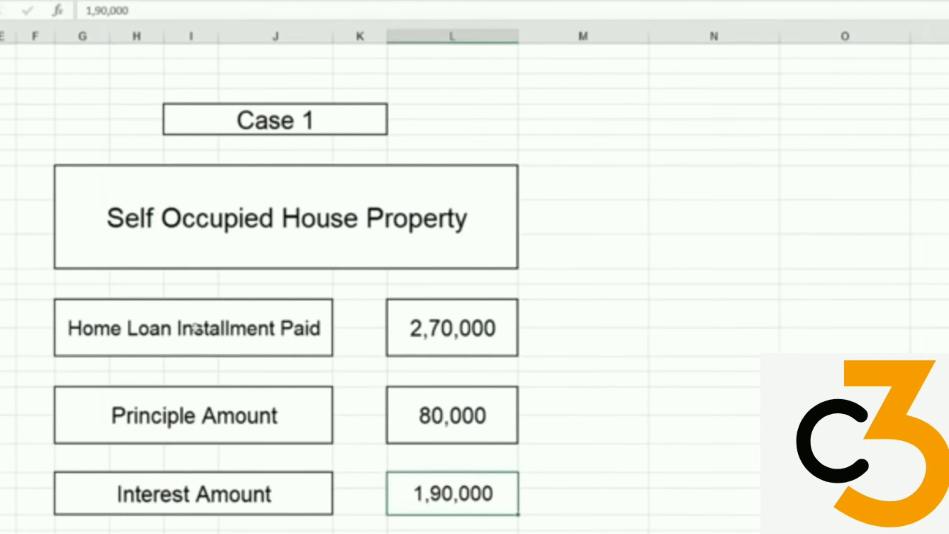
{"action": "left_click", "coordinate": [468, 333]}
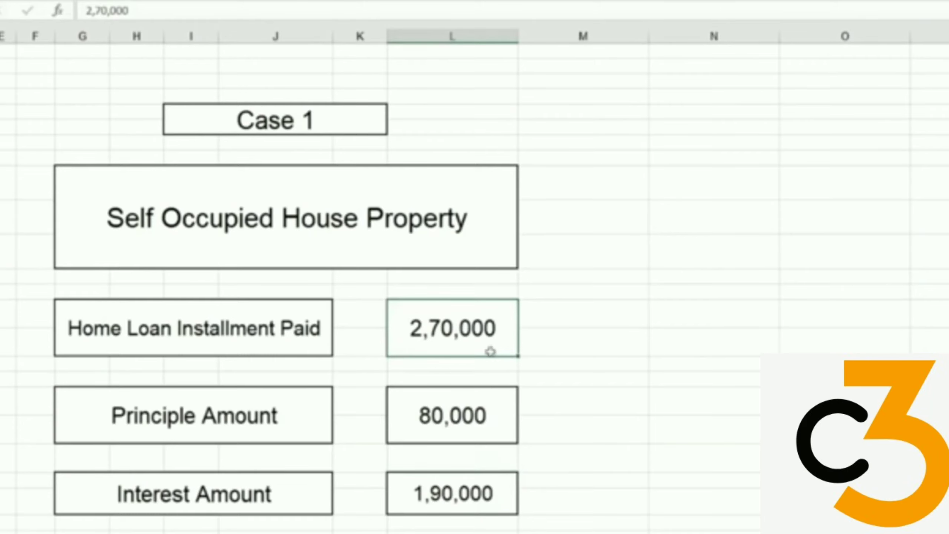
{"action": "left_click", "coordinate": [274, 411]}
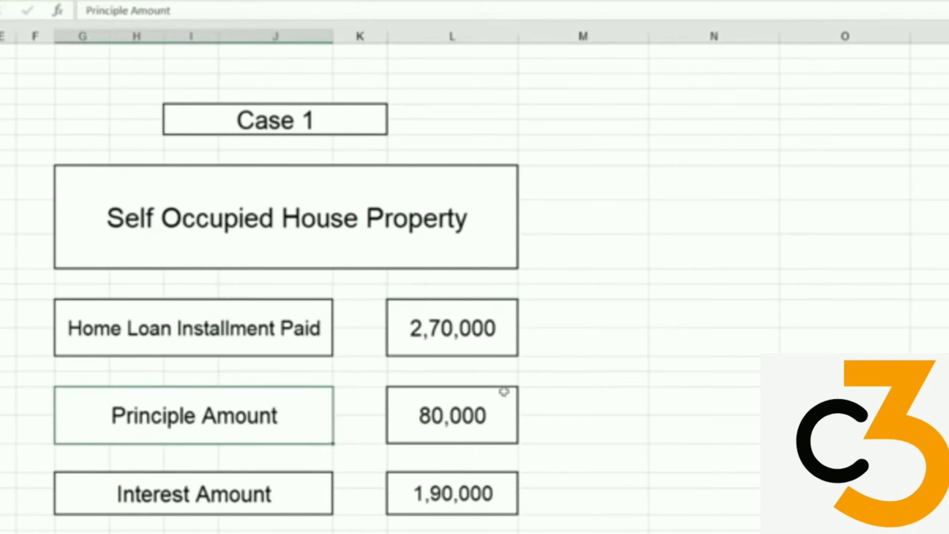
{"action": "left_click", "coordinate": [483, 416]}
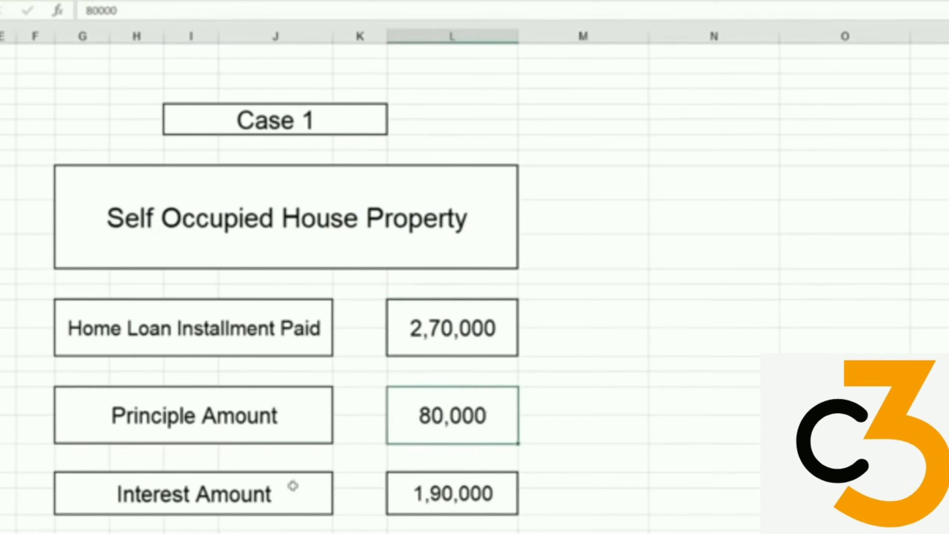
{"action": "left_click", "coordinate": [213, 495]}
{"action": "left_click", "coordinate": [446, 492]}
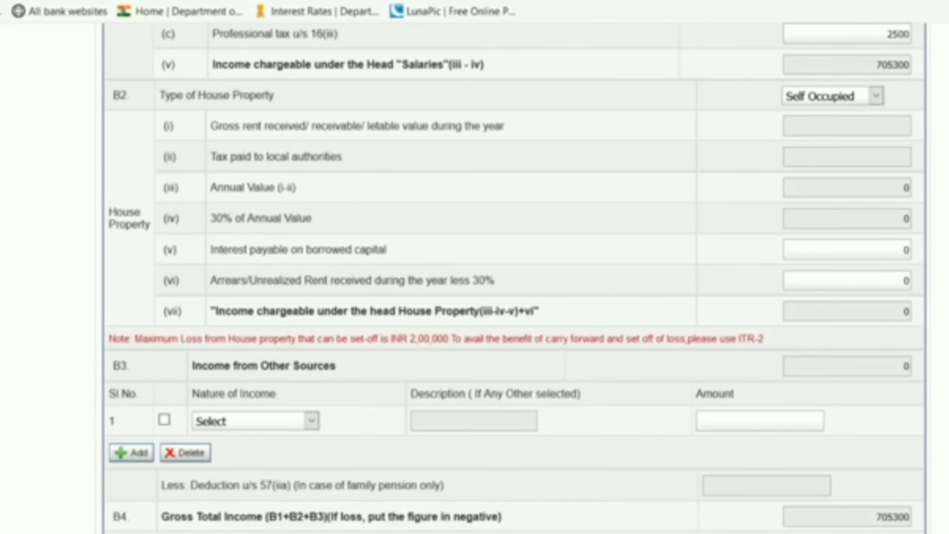
{"action": "left_click", "coordinate": [904, 250]}
{"action": "type", "text": "190000"}
{"action": "left_click", "coordinate": [707, 275]}
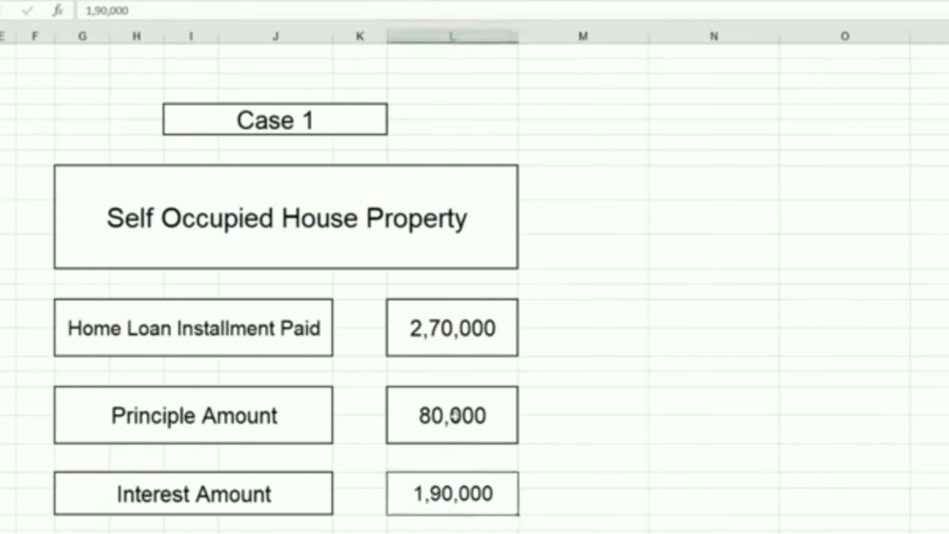
Compare the home loan principal amount in the Case 1 worksheet with the interest payable on borrowed capital entered in the return
{"action": "left_click", "coordinate": [454, 415]}
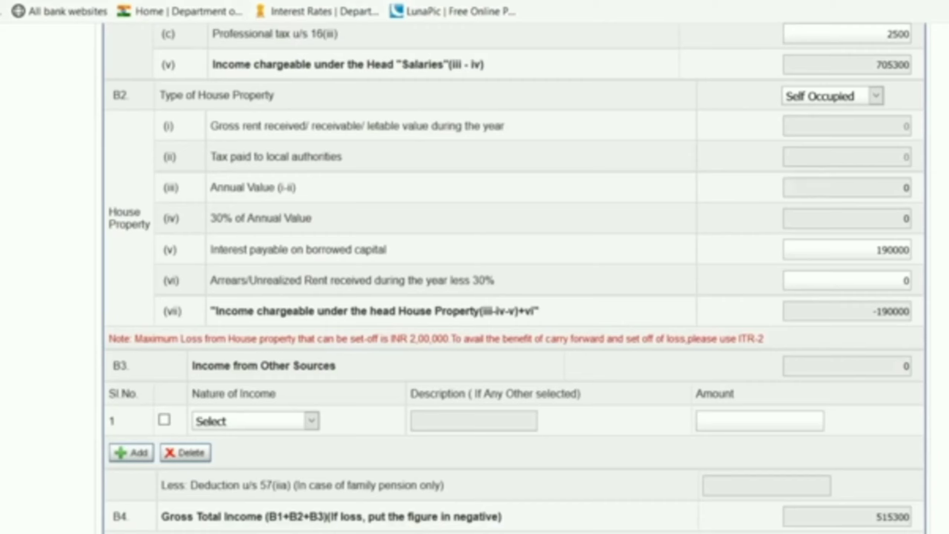
{"action": "left_click_drag", "start_coordinate": [876, 250], "coordinate": [911, 250]}
{"action": "left_click", "coordinate": [880, 172]}
{"action": "key", "text": "shift+Right"}
{"action": "key", "text": "shift+Right"}
{"action": "key", "text": "shift+Right"}
{"action": "key", "text": "shift+Right"}
{"action": "key", "text": "shift+Right"}
{"action": "key", "text": "shift+Right"}
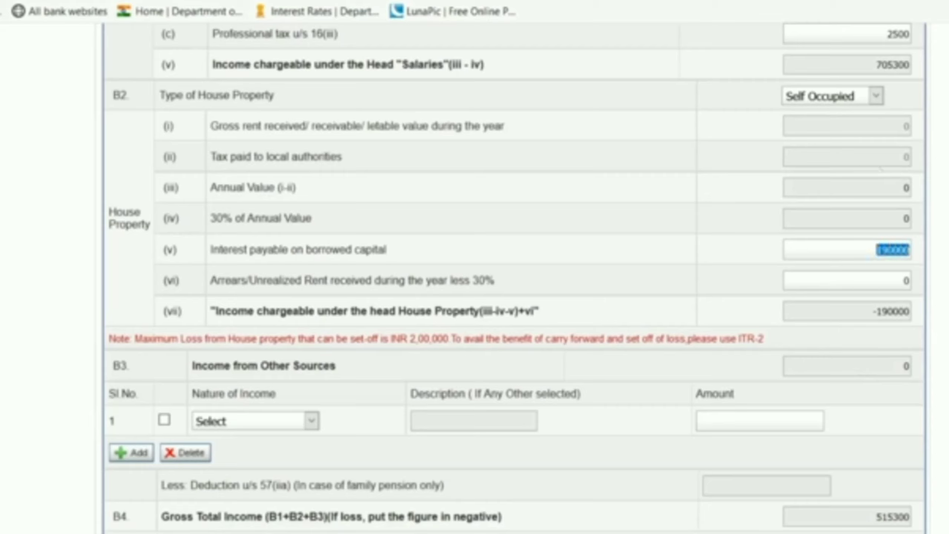
{"action": "key", "text": "Right"}
{"action": "left_click_drag", "start_coordinate": [877, 250], "coordinate": [911, 250]}
Examine how the salary income and house property interest make up the Gross Total Income, and recheck the type of house property choice
{"action": "scroll", "coordinate": [826, 233], "scroll_direction": "up", "scroll_amount": 3}
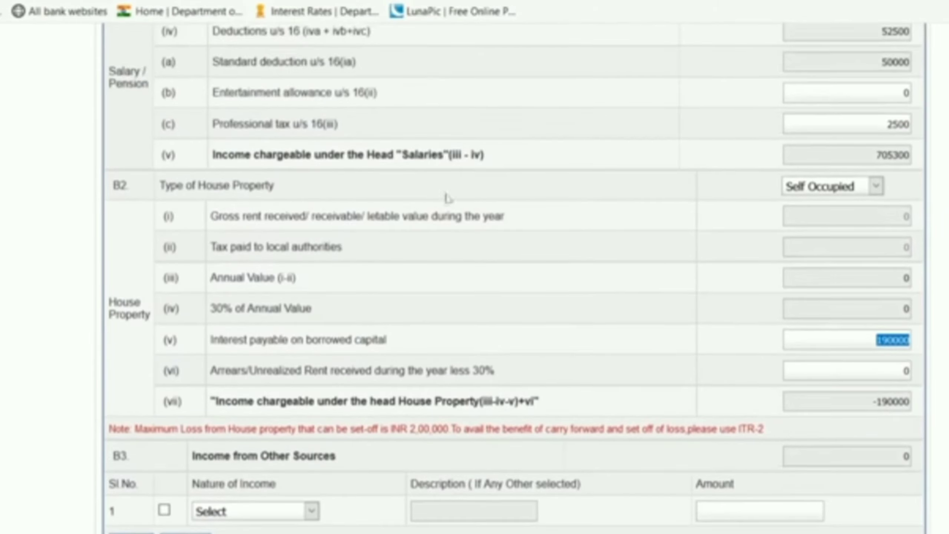
{"action": "double_click", "coordinate": [903, 155]}
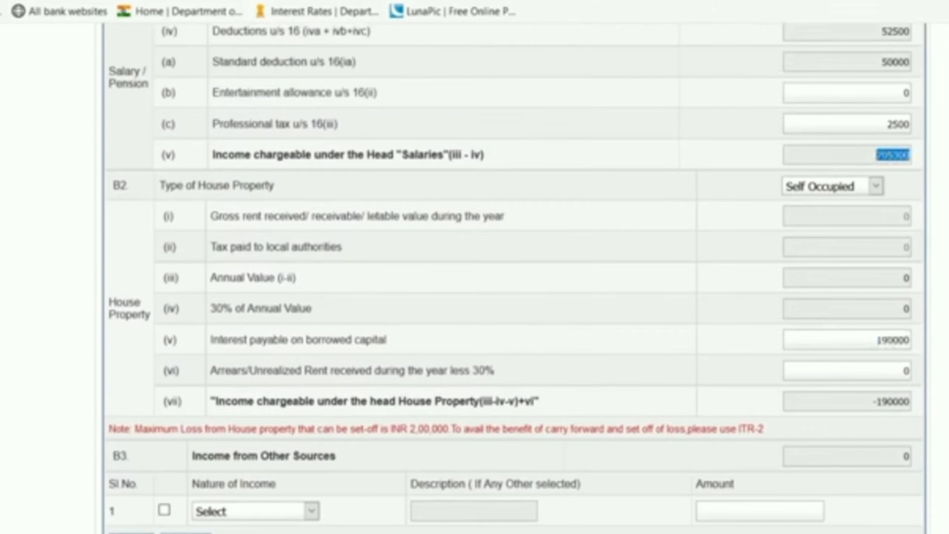
{"action": "scroll", "coordinate": [901, 225], "scroll_direction": "down", "scroll_amount": 3}
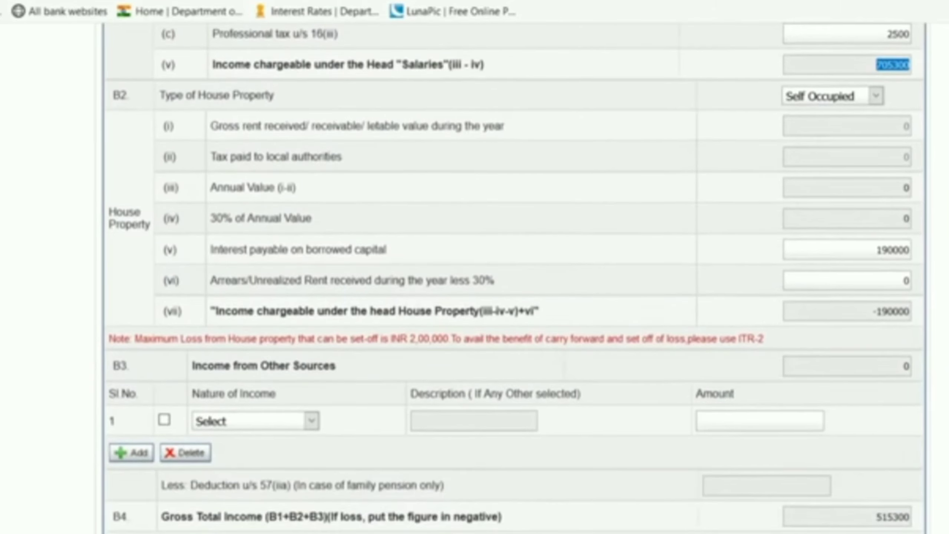
{"action": "left_click_drag", "start_coordinate": [876, 250], "coordinate": [910, 250]}
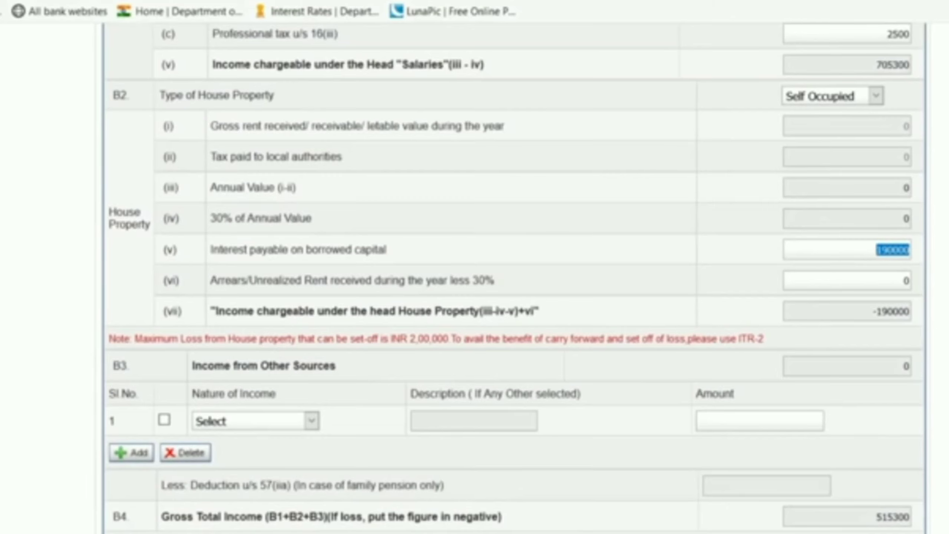
{"action": "left_click", "coordinate": [878, 250]}
{"action": "scroll", "coordinate": [878, 250], "scroll_direction": "up", "scroll_amount": 2}
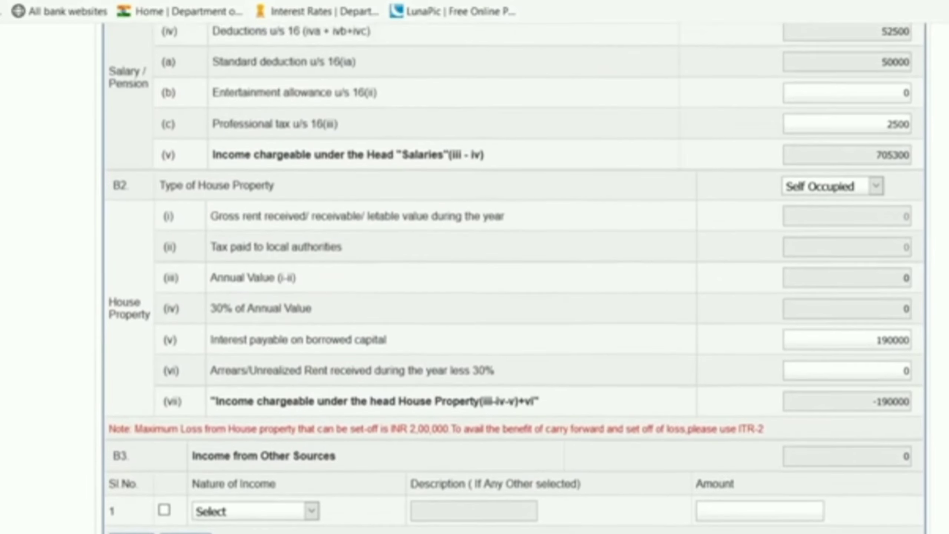
{"action": "scroll", "coordinate": [933, 300], "scroll_direction": "down", "scroll_amount": 5}
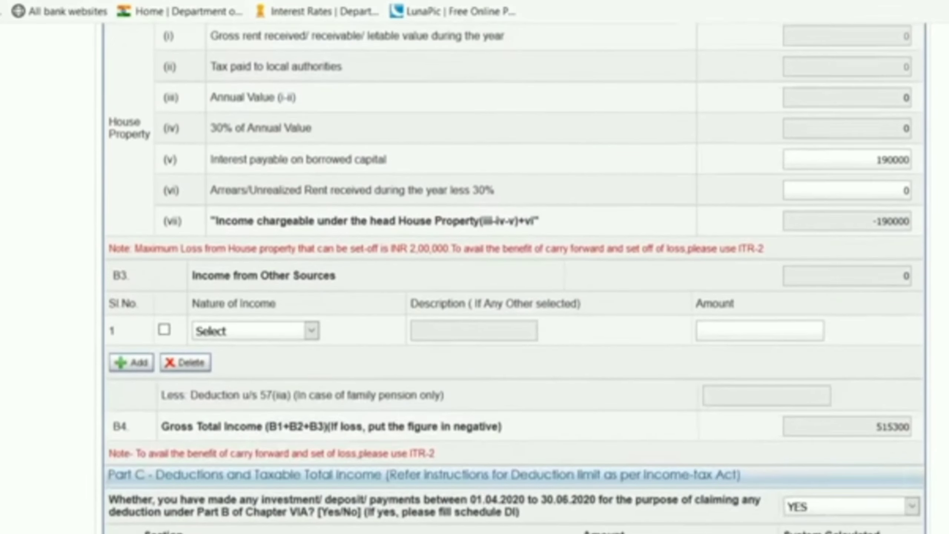
{"action": "left_click_drag", "start_coordinate": [876, 427], "coordinate": [920, 438]}
{"action": "left_click", "coordinate": [881, 434]}
{"action": "scroll", "coordinate": [900, 432], "scroll_direction": "up", "scroll_amount": 3}
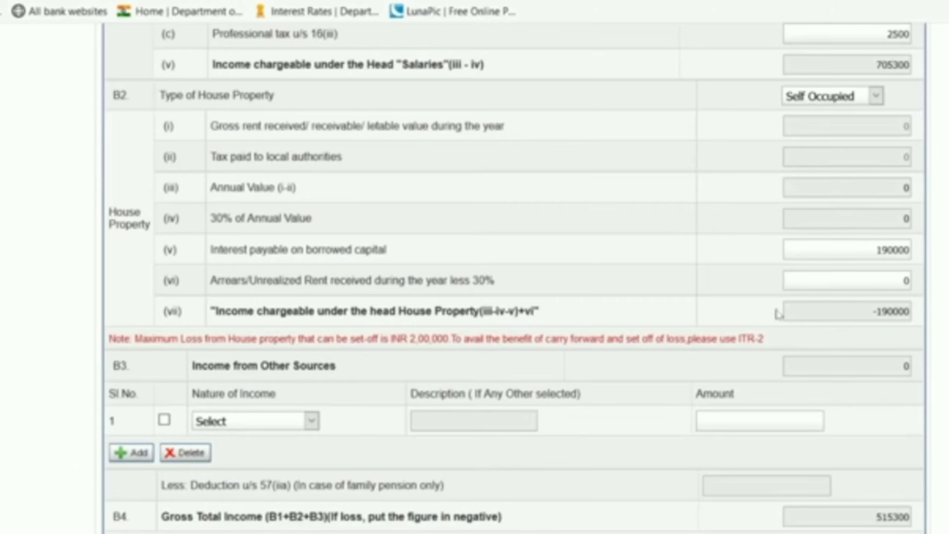
{"action": "scroll", "coordinate": [778, 314], "scroll_direction": "up", "scroll_amount": 3}
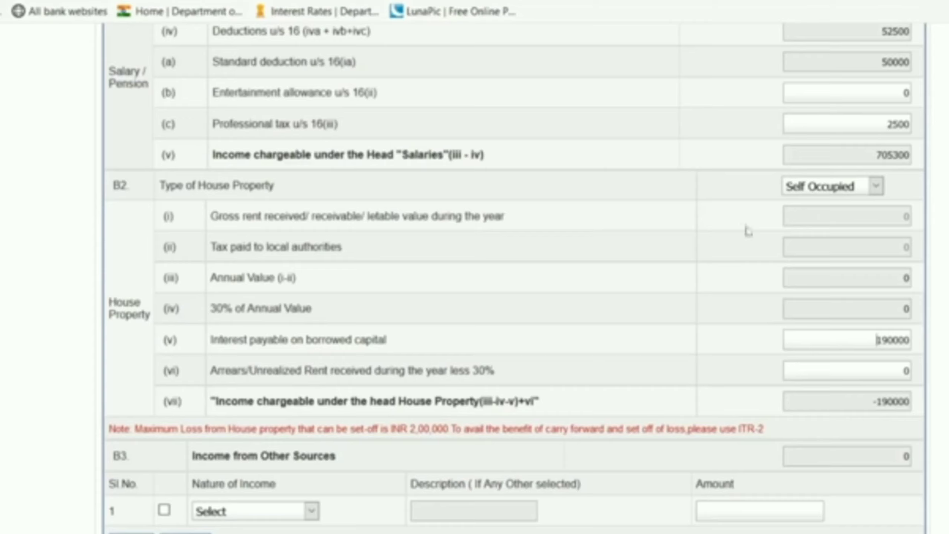
{"action": "left_click", "coordinate": [822, 189]}
{"action": "left_click", "coordinate": [829, 208]}
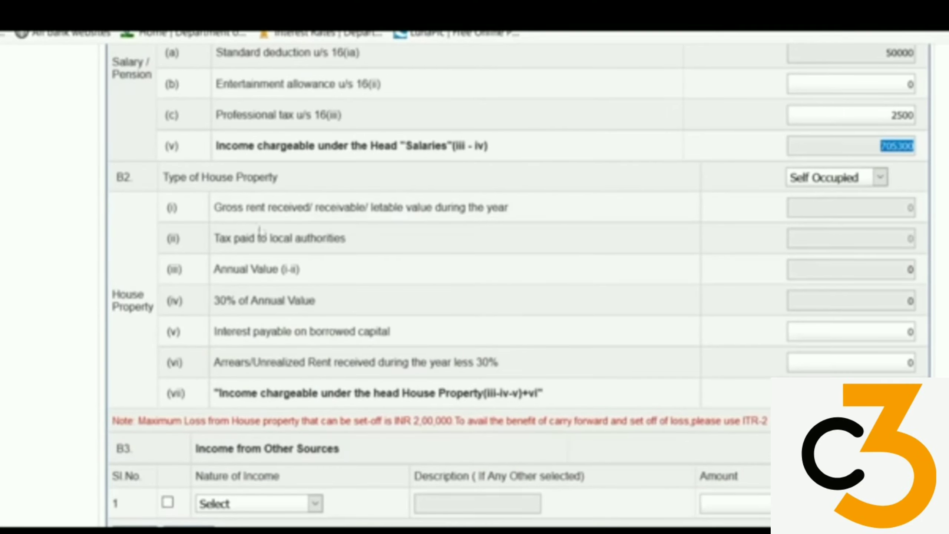
Under Income from Other Sources, set the first row to Interest from Saving Account with the worksheet's amount of 1680
{"action": "scroll", "coordinate": [324, 167], "scroll_direction": "down", "scroll_amount": 2}
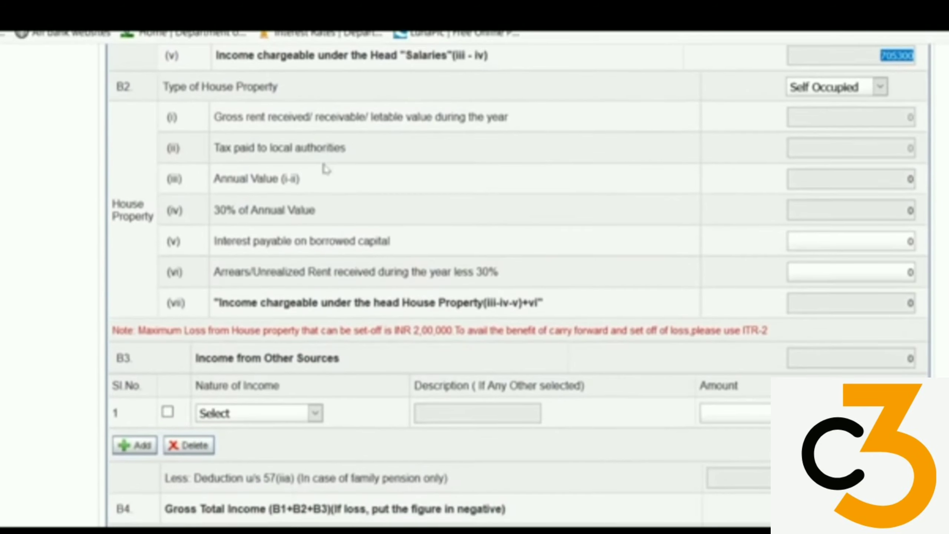
{"action": "scroll", "coordinate": [325, 168], "scroll_direction": "down", "scroll_amount": 2}
{"action": "scroll", "coordinate": [326, 169], "scroll_direction": "down", "scroll_amount": 4}
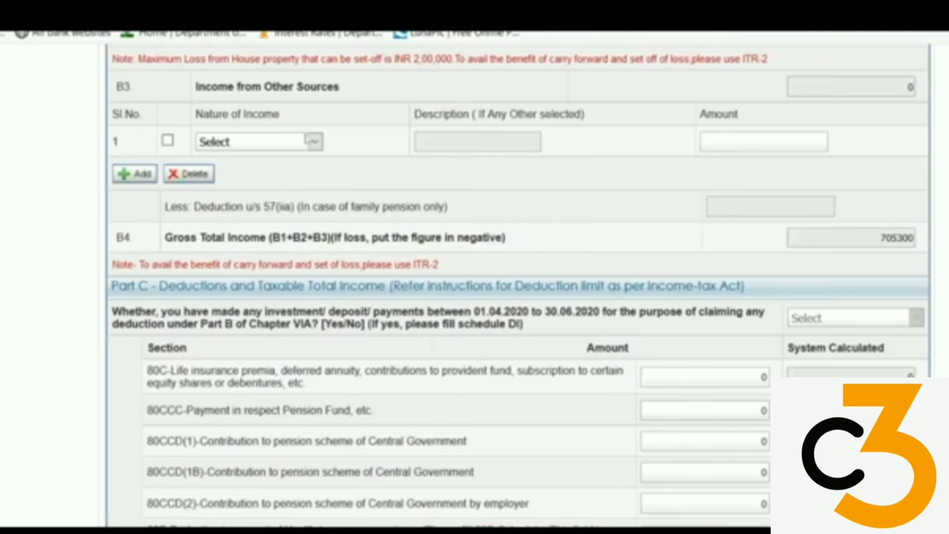
{"action": "left_click", "coordinate": [291, 145]}
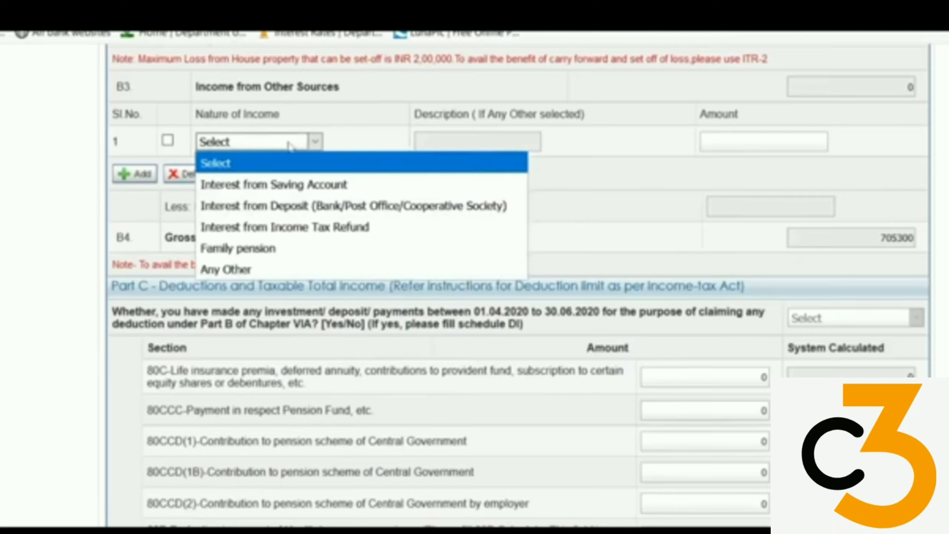
{"action": "left_click", "coordinate": [299, 185]}
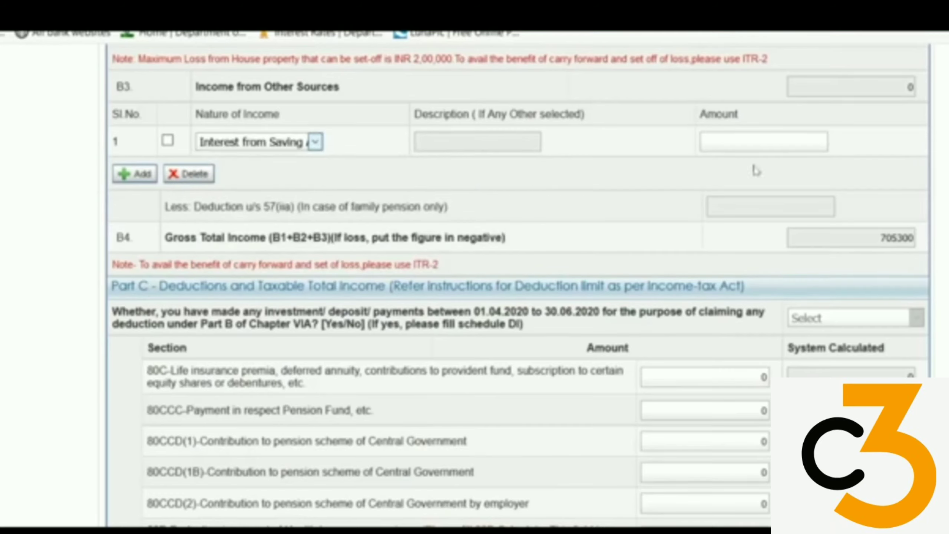
{"action": "left_click", "coordinate": [751, 142]}
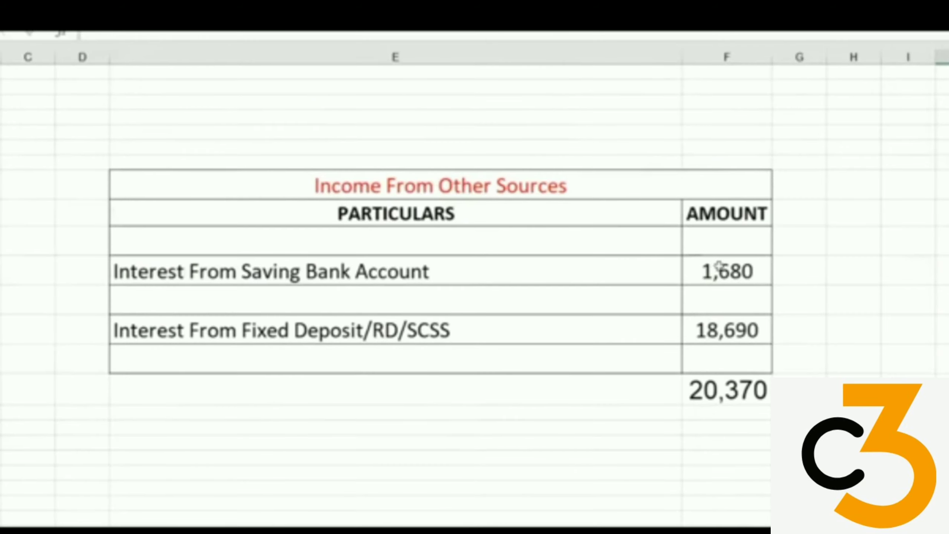
{"action": "left_click", "coordinate": [724, 271]}
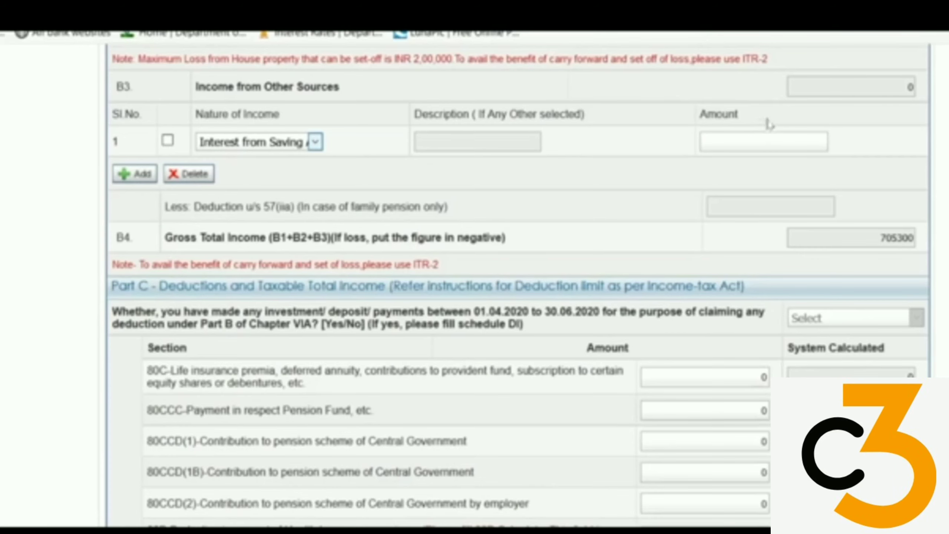
{"action": "type", "text": "1680"}
Add a second other-sources row for Interest from Deposit (Bank/Post Office/Cooperative Society) with the worksheet's amount of 18690
{"action": "left_click", "coordinate": [135, 181]}
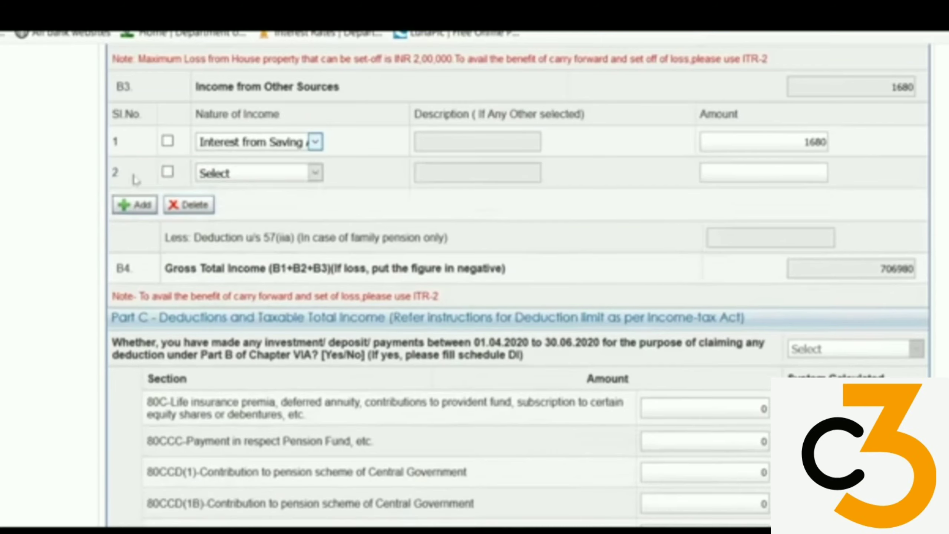
{"action": "left_click", "coordinate": [285, 173]}
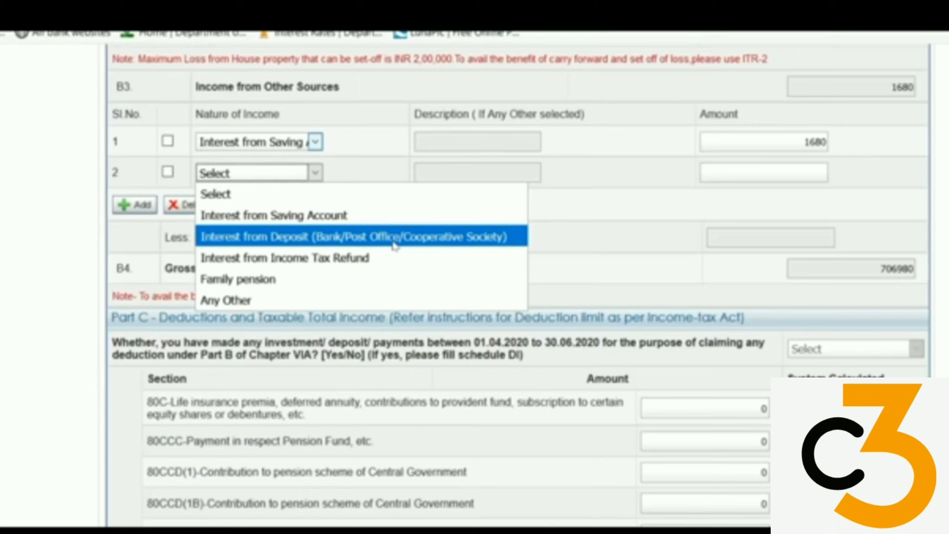
{"action": "left_click", "coordinate": [371, 241]}
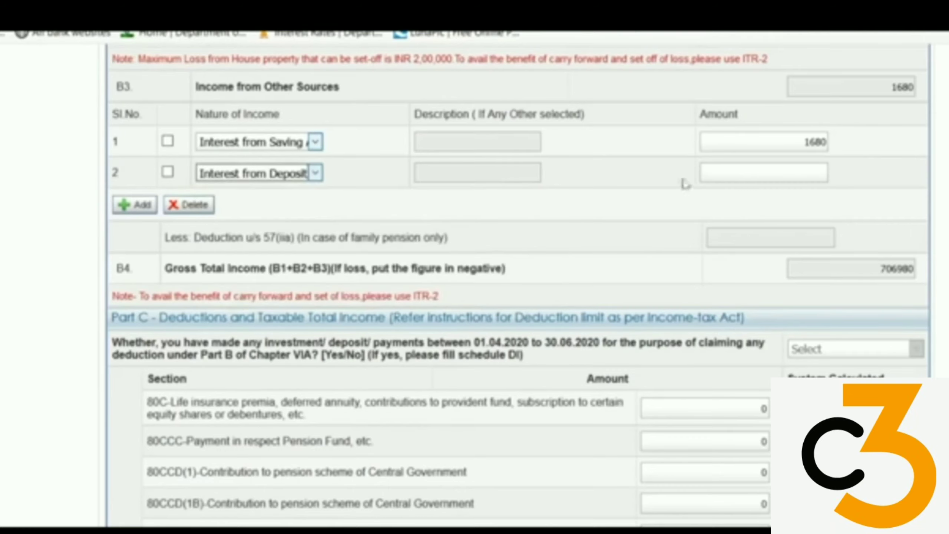
{"action": "left_click", "coordinate": [827, 173]}
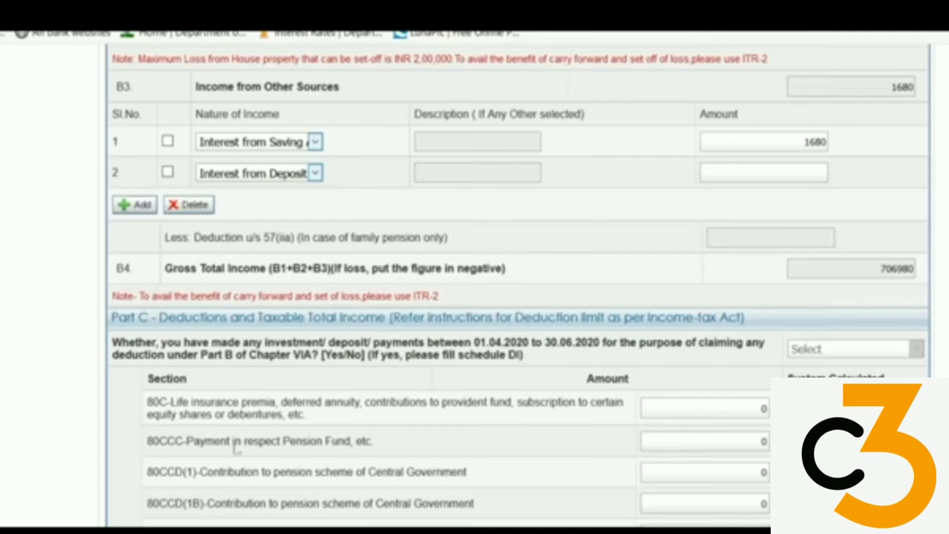
{"action": "key", "text": "alt+Tab"}
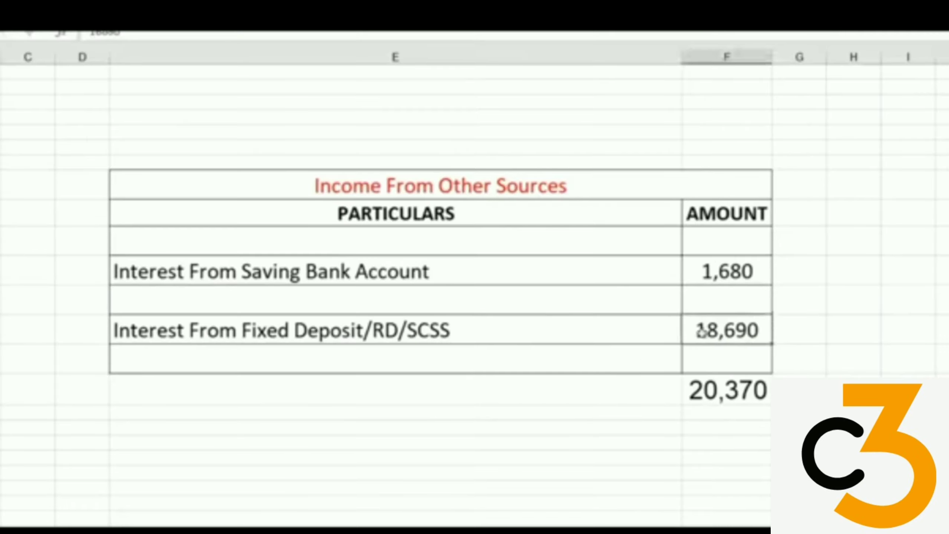
{"action": "key", "text": "alt+Tab"}
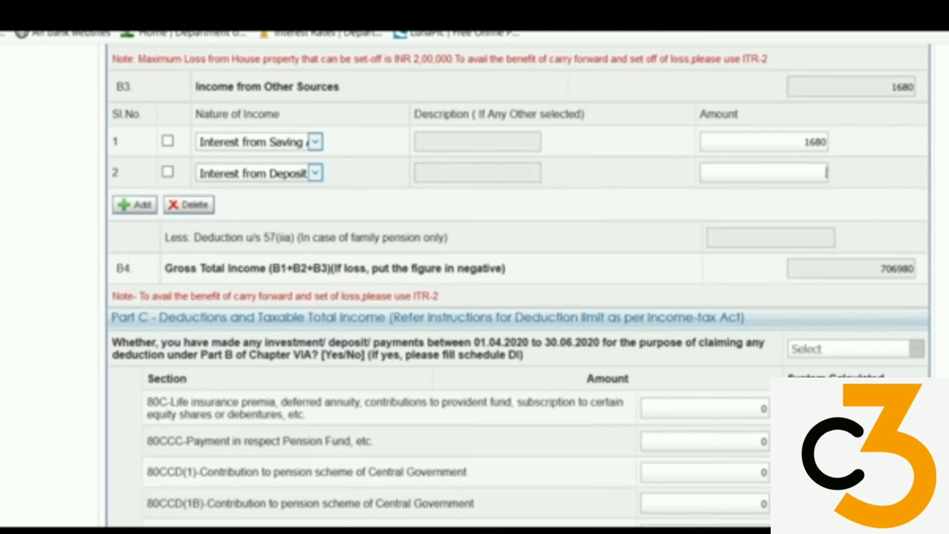
{"action": "type", "text": "18690"}
{"action": "left_click", "coordinate": [808, 202]}
Check the other-sources total against the worksheet and review the Gross Total Income and the Part C deduction sections
{"action": "key", "text": "alt+Tab"}
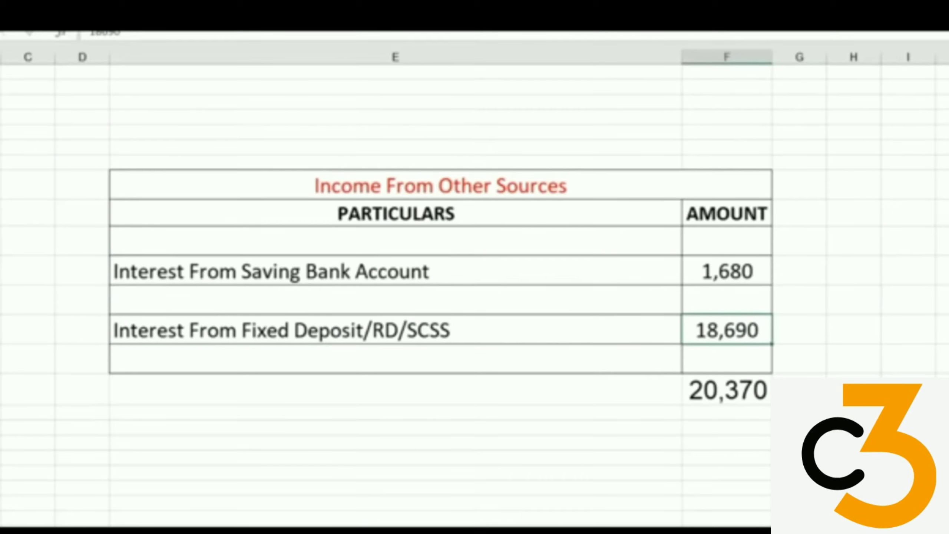
{"action": "key", "text": "alt+Tab"}
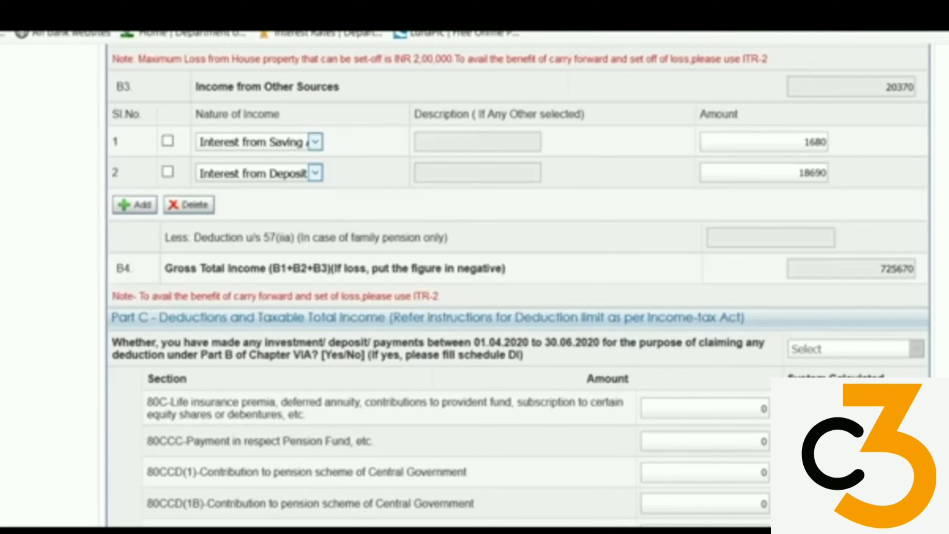
{"action": "scroll", "coordinate": [222, 192], "scroll_direction": "up", "scroll_amount": 3}
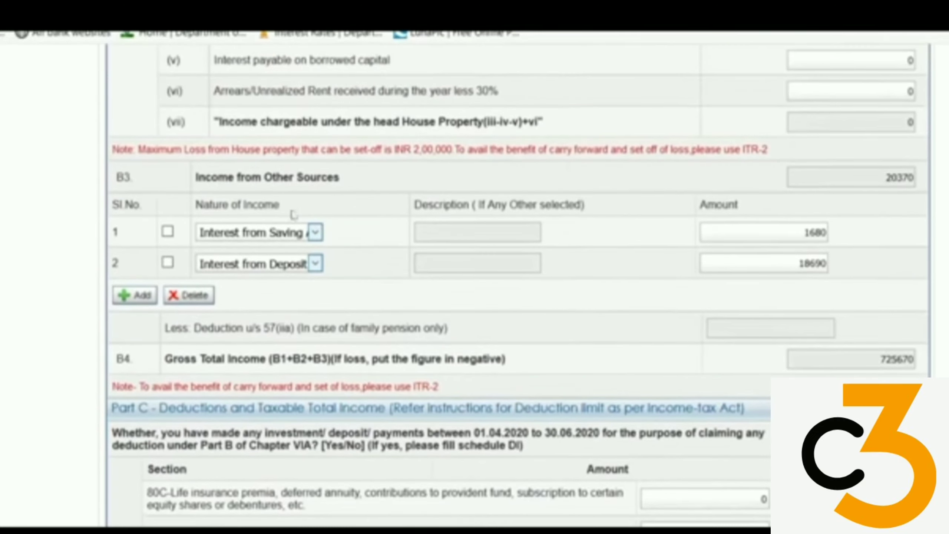
{"action": "scroll", "coordinate": [221, 192], "scroll_direction": "down", "scroll_amount": 6}
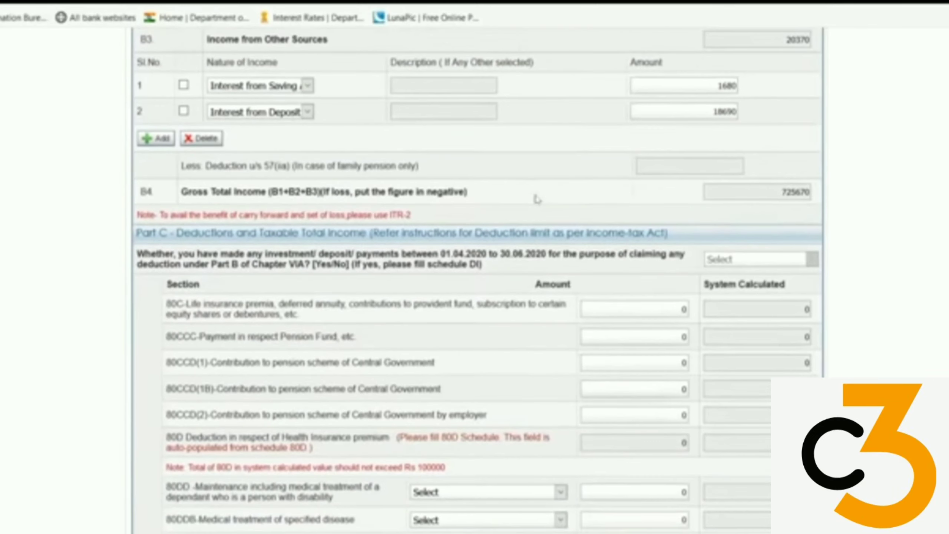
{"action": "scroll", "coordinate": [478, 279], "scroll_direction": "down", "scroll_amount": 1}
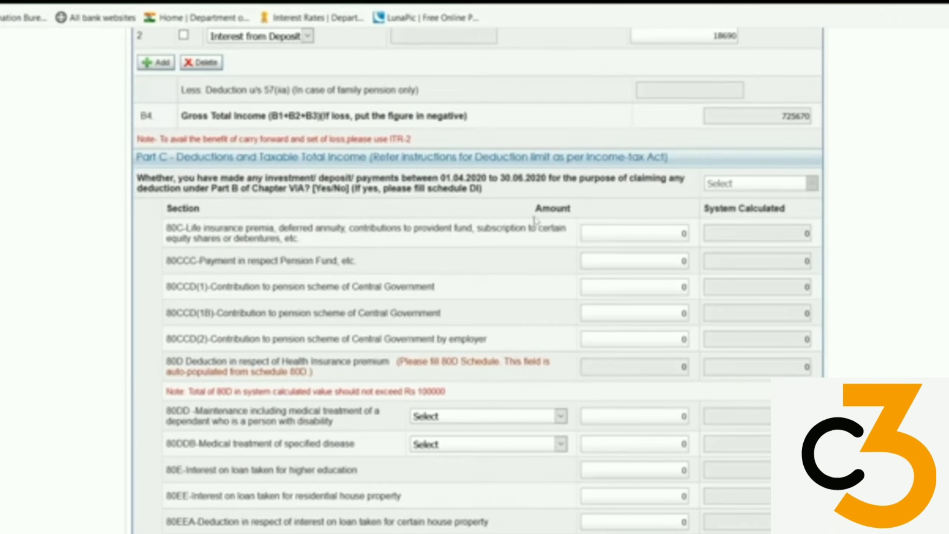
{"action": "scroll", "coordinate": [538, 219], "scroll_direction": "down", "scroll_amount": 5}
{"action": "scroll", "coordinate": [538, 217], "scroll_direction": "up", "scroll_amount": 6}
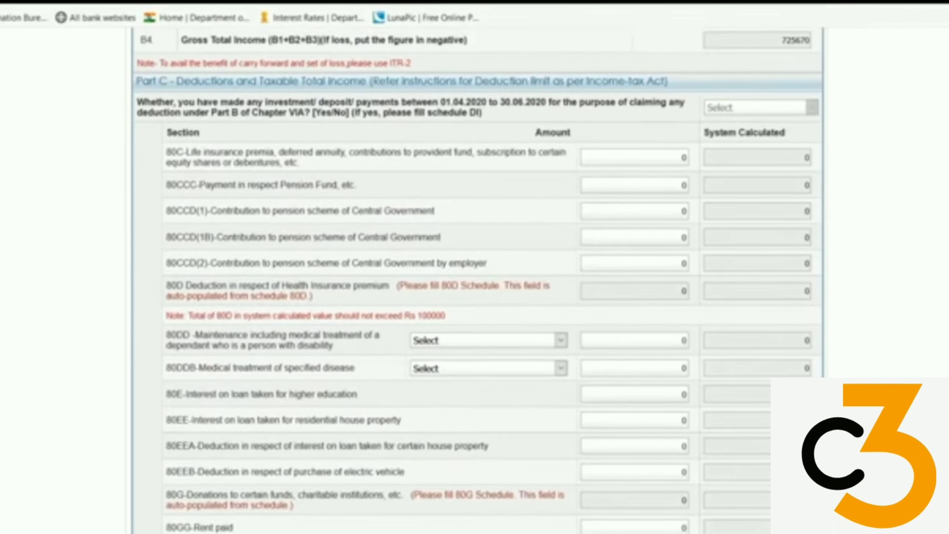
Review the Part C deduction sections of the return, from 80C down to the 80G and 80GG rows
{"action": "scroll", "coordinate": [327, 265], "scroll_direction": "up", "scroll_amount": 1}
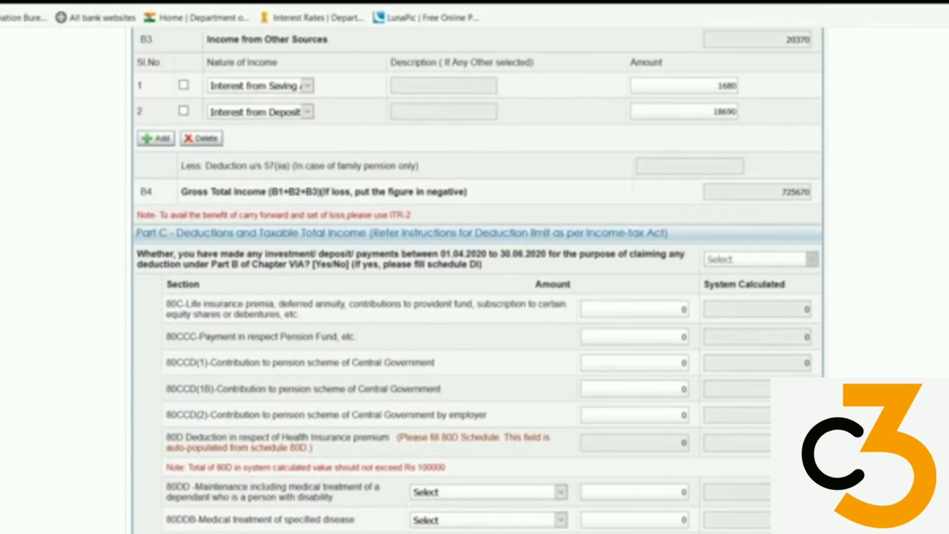
{"action": "left_click", "coordinate": [652, 309]}
{"action": "scroll", "coordinate": [435, 275], "scroll_direction": "down", "scroll_amount": 1}
{"action": "scroll", "coordinate": [435, 275], "scroll_direction": "down", "scroll_amount": 2}
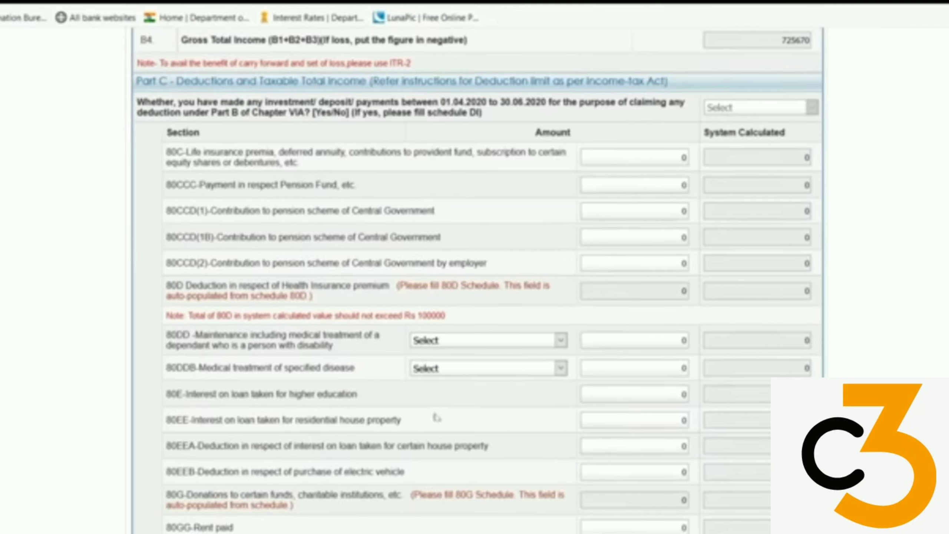
{"action": "scroll", "coordinate": [392, 280], "scroll_direction": "up", "scroll_amount": 2}
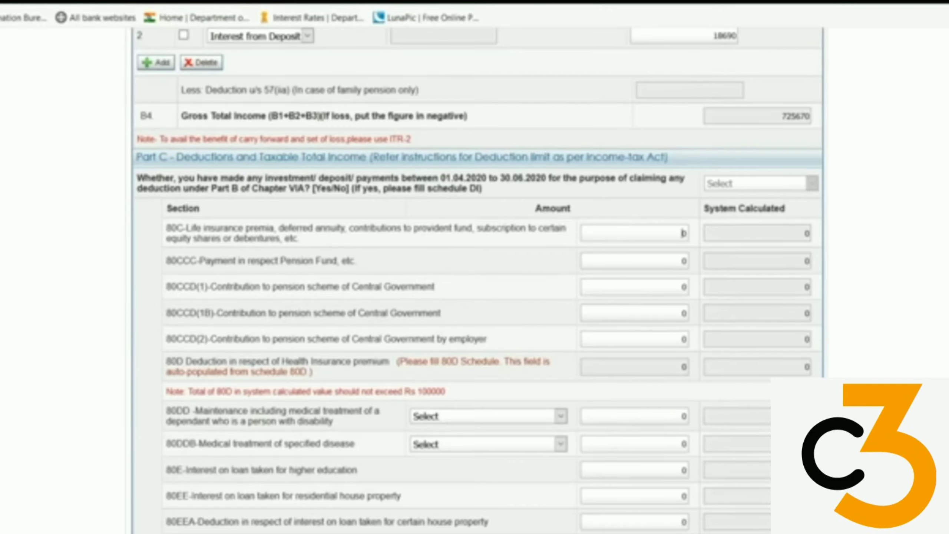
{"action": "scroll", "coordinate": [477, 280], "scroll_direction": "down", "scroll_amount": 2}
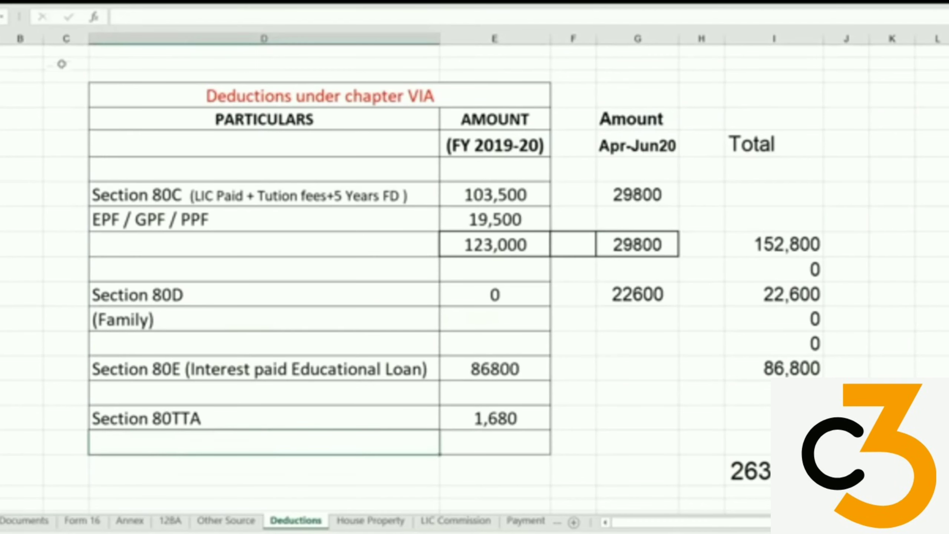
On the worksheet's Deductions sheet, examine the FY 2019-20 and Apr-Jun20 amounts under chapter VIA and the Section 80C total
{"action": "left_click_drag", "start_coordinate": [64, 64], "coordinate": [912, 497]}
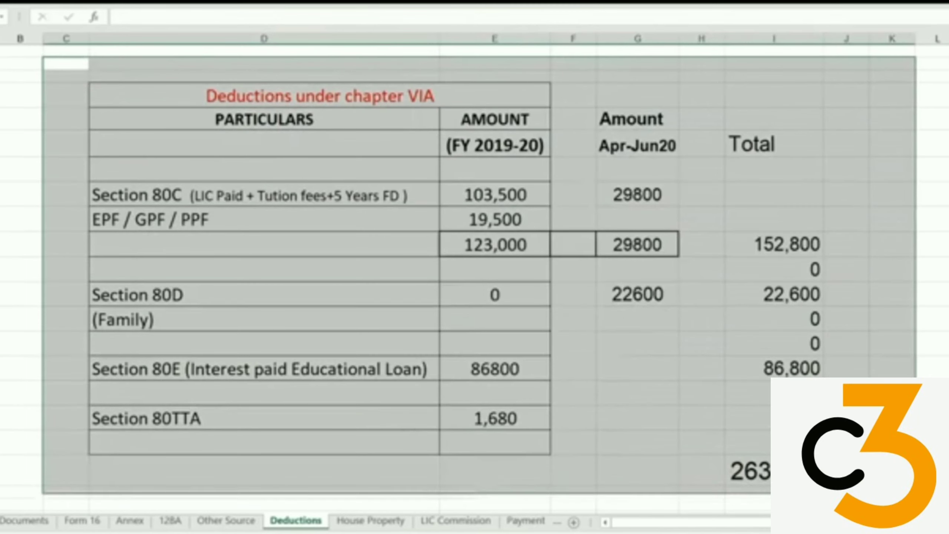
{"action": "left_click", "coordinate": [486, 295]}
{"action": "left_click_drag", "start_coordinate": [501, 119], "coordinate": [500, 468]}
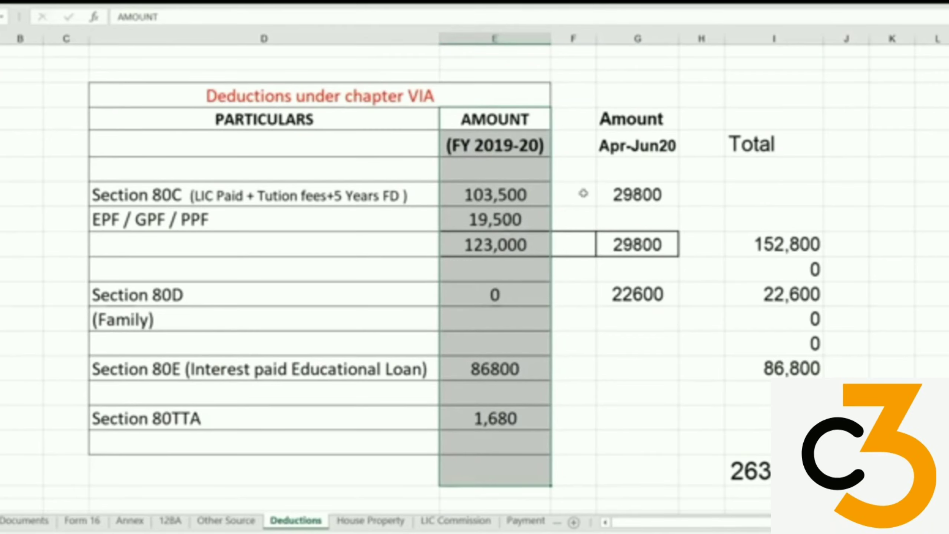
{"action": "left_click", "coordinate": [583, 193]}
{"action": "left_click", "coordinate": [651, 178]}
{"action": "left_click_drag", "start_coordinate": [651, 177], "coordinate": [661, 350]}
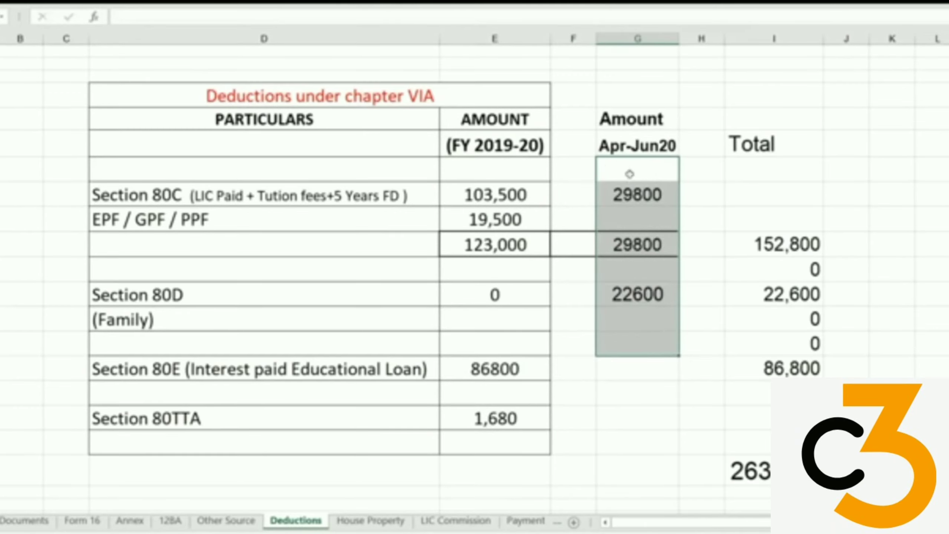
{"action": "left_click", "coordinate": [629, 250]}
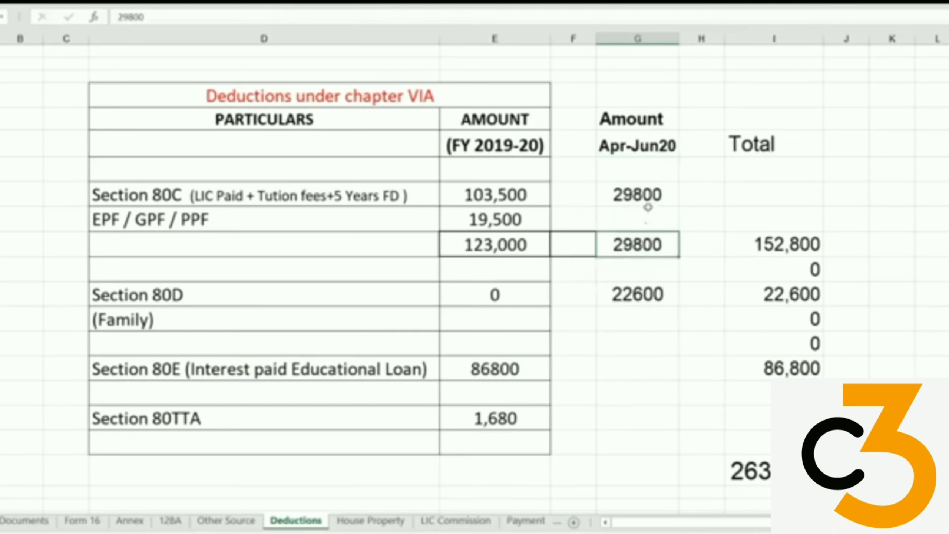
{"action": "left_click", "coordinate": [512, 150]}
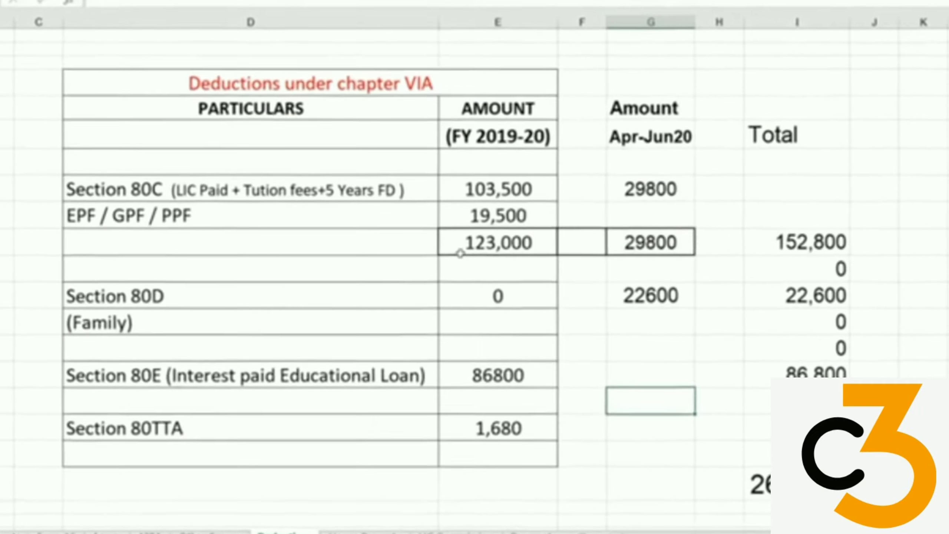
{"action": "left_click", "coordinate": [814, 242]}
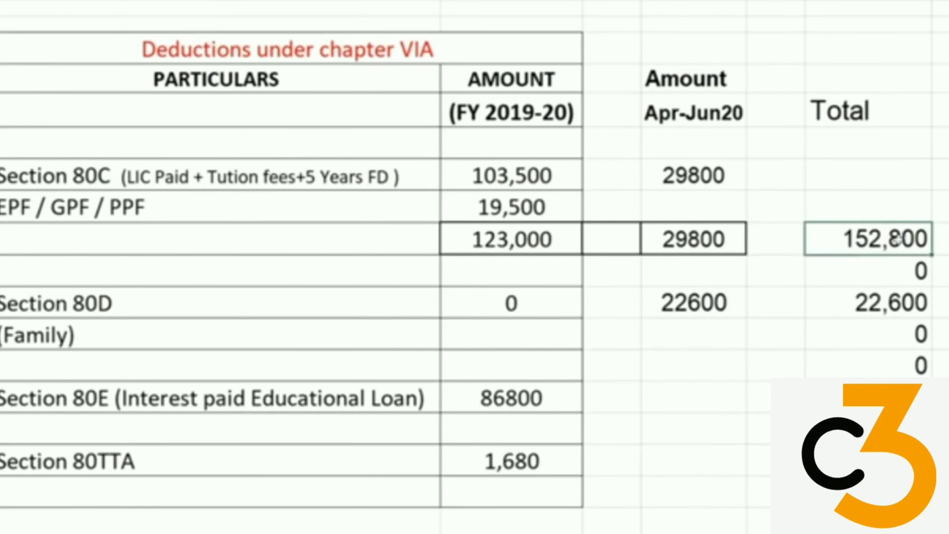
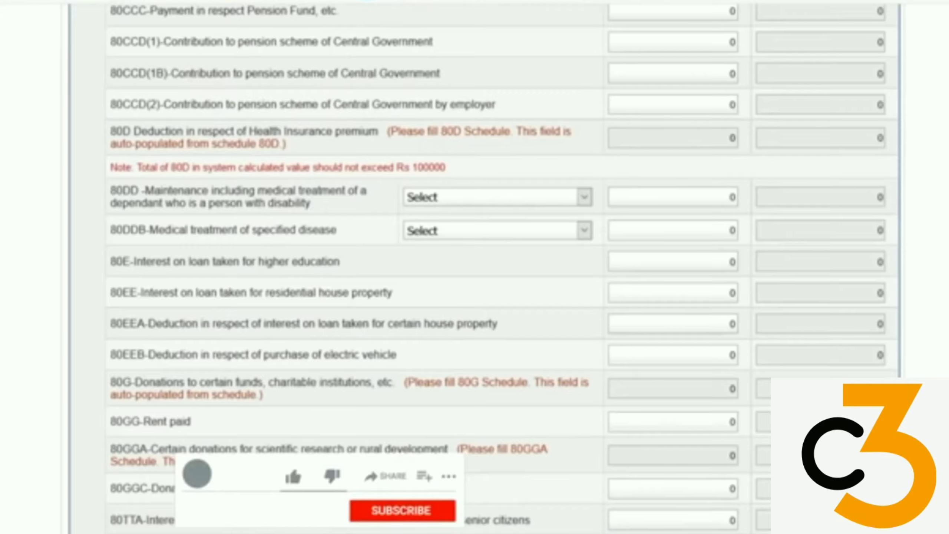
Open Schedule 80D of the return and look over its health insurance questions for family and parents
{"action": "scroll", "coordinate": [659, 198], "scroll_direction": "up", "scroll_amount": 15}
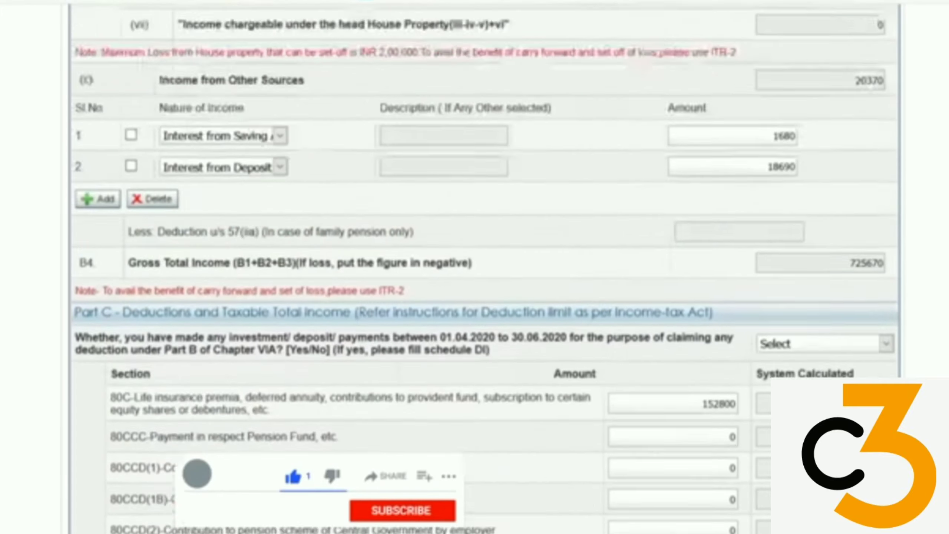
{"action": "scroll", "coordinate": [658, 197], "scroll_direction": "up", "scroll_amount": 15}
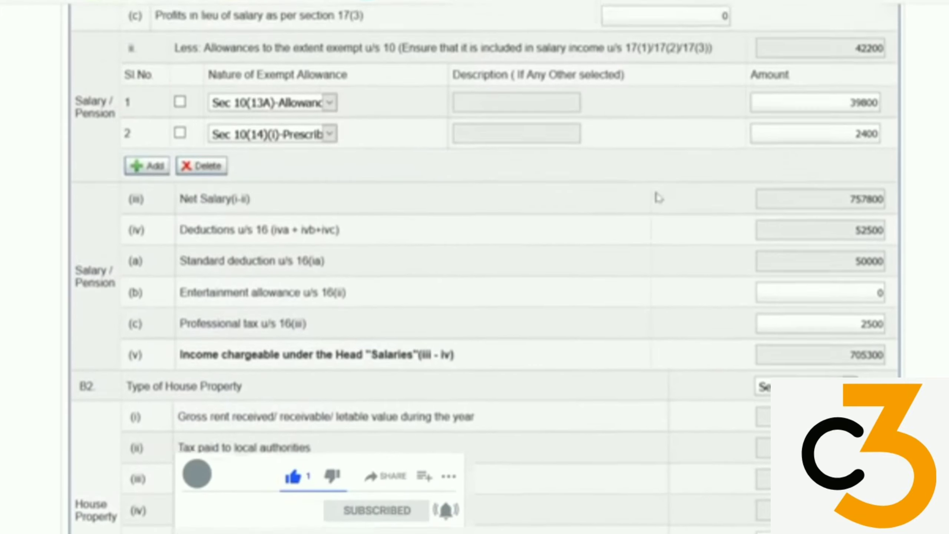
{"action": "scroll", "coordinate": [658, 197], "scroll_direction": "up", "scroll_amount": 2}
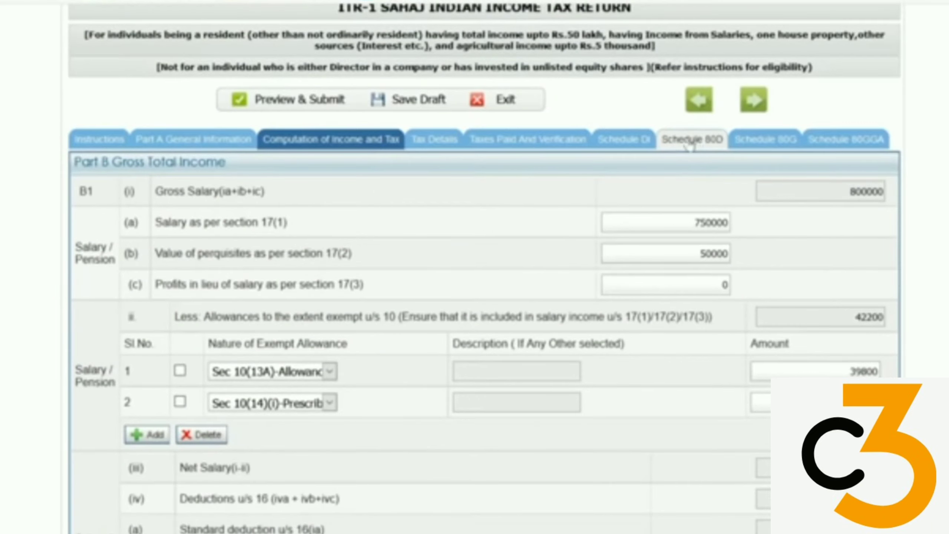
{"action": "left_click", "coordinate": [702, 142]}
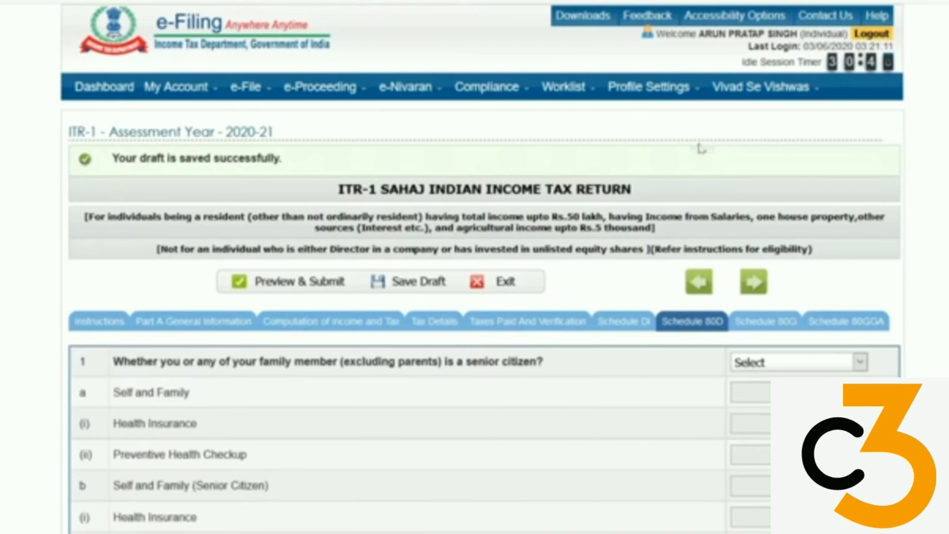
{"action": "scroll", "coordinate": [620, 196], "scroll_direction": "down", "scroll_amount": 3}
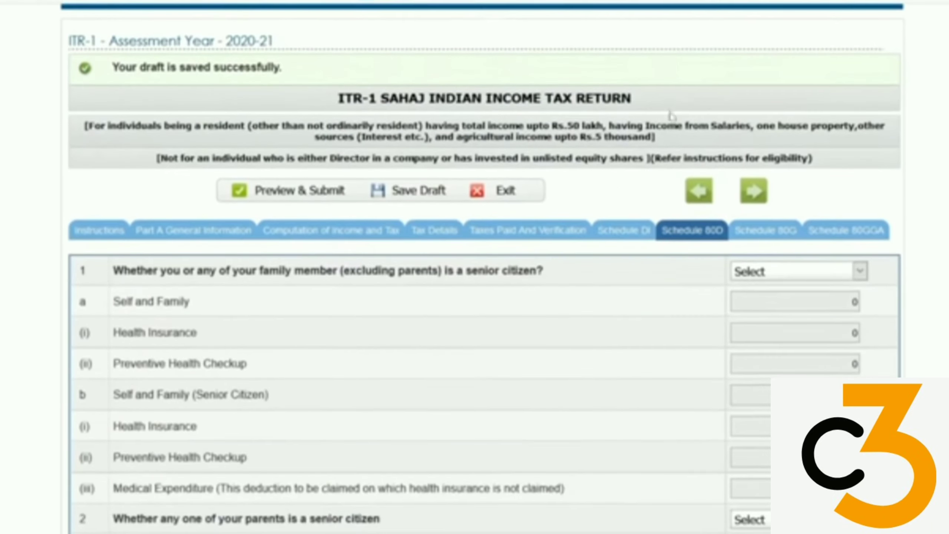
{"action": "scroll", "coordinate": [632, 250], "scroll_direction": "down", "scroll_amount": 5}
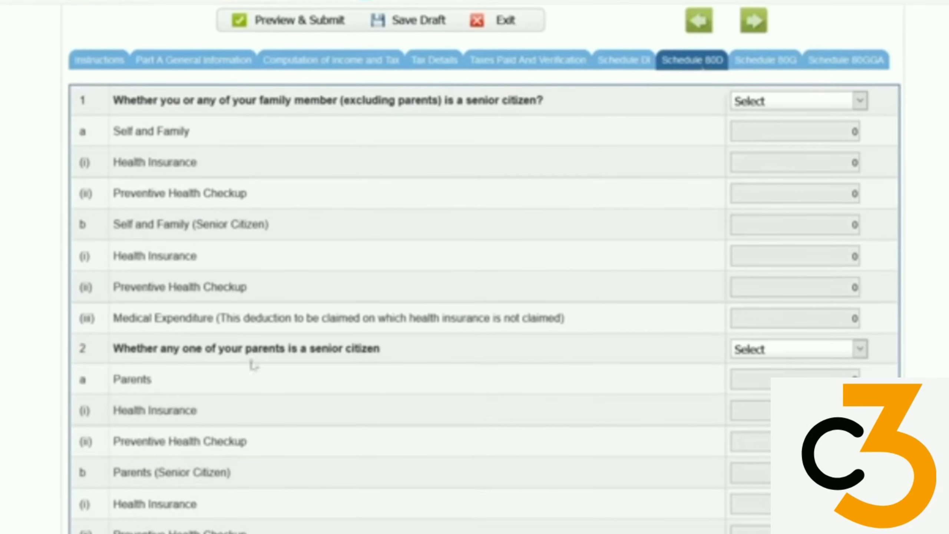
{"action": "scroll", "coordinate": [250, 364], "scroll_direction": "up", "scroll_amount": 2}
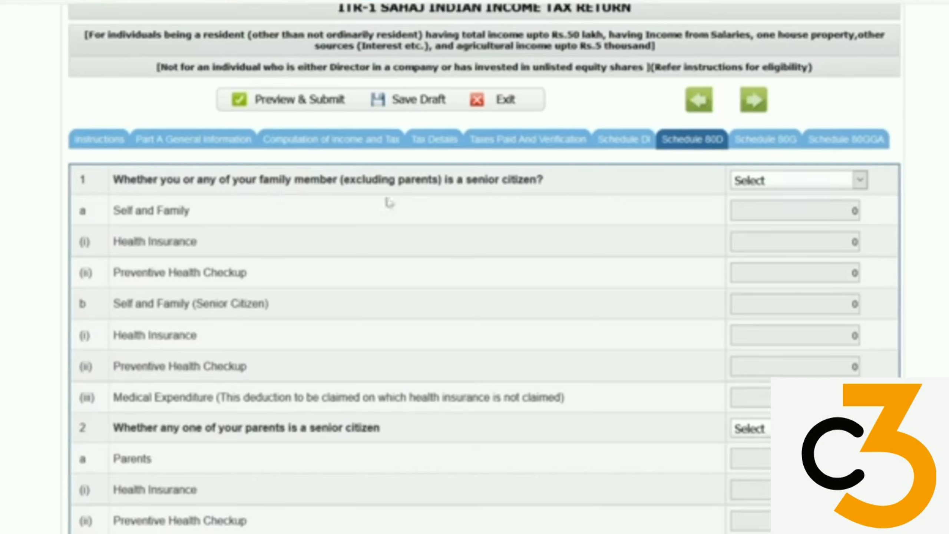
Answer NO to the family senior citizen question and enter 22600 as Health Insurance under Self and Family
{"action": "left_click", "coordinate": [830, 180]}
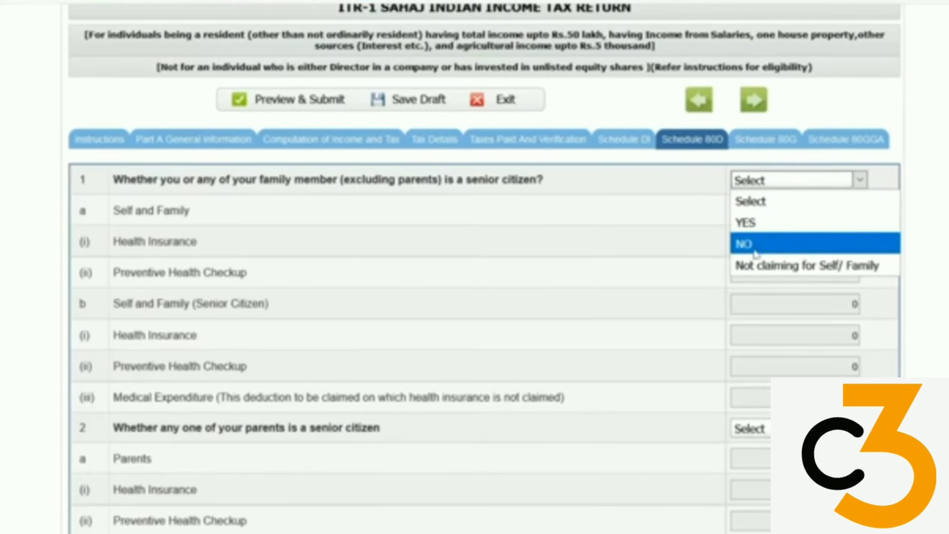
{"action": "left_click", "coordinate": [837, 247]}
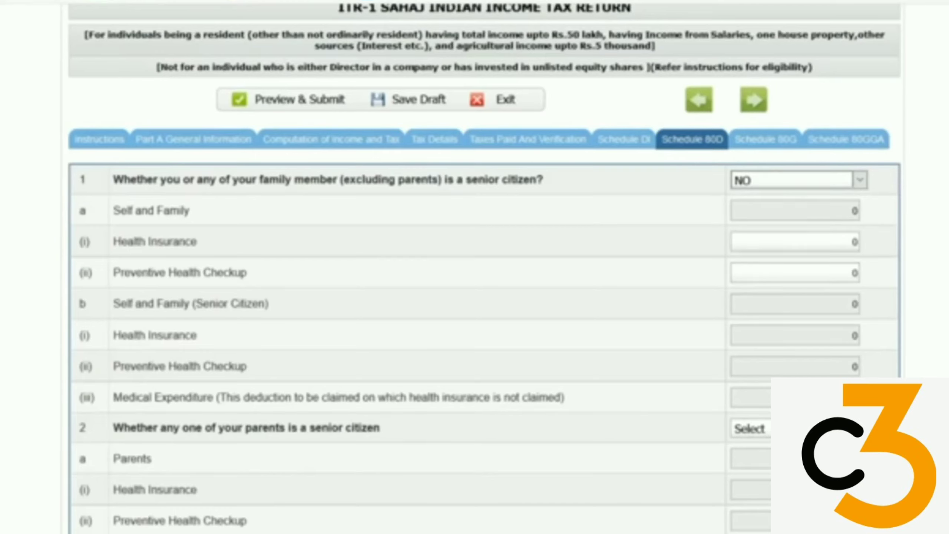
{"action": "left_click", "coordinate": [792, 242]}
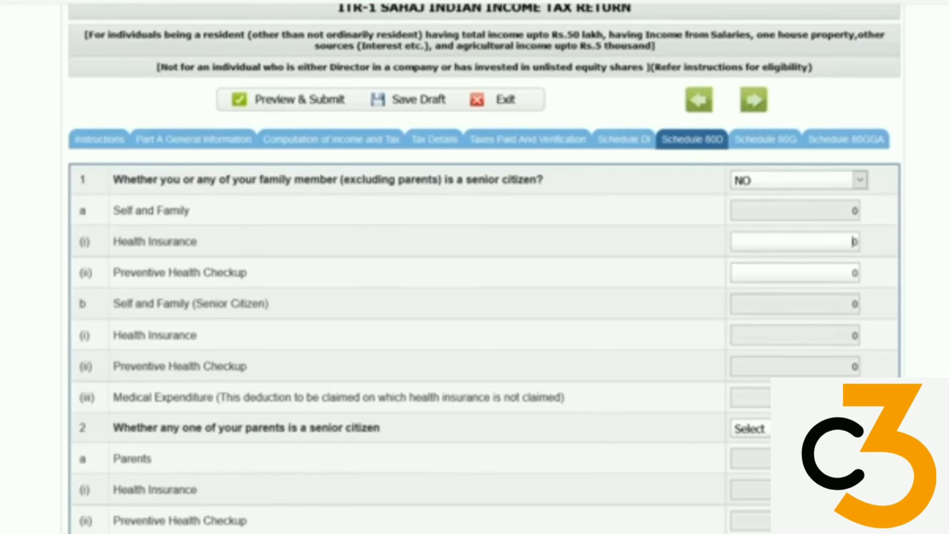
{"action": "type", "text": "22600"}
{"action": "left_click", "coordinate": [615, 307]}
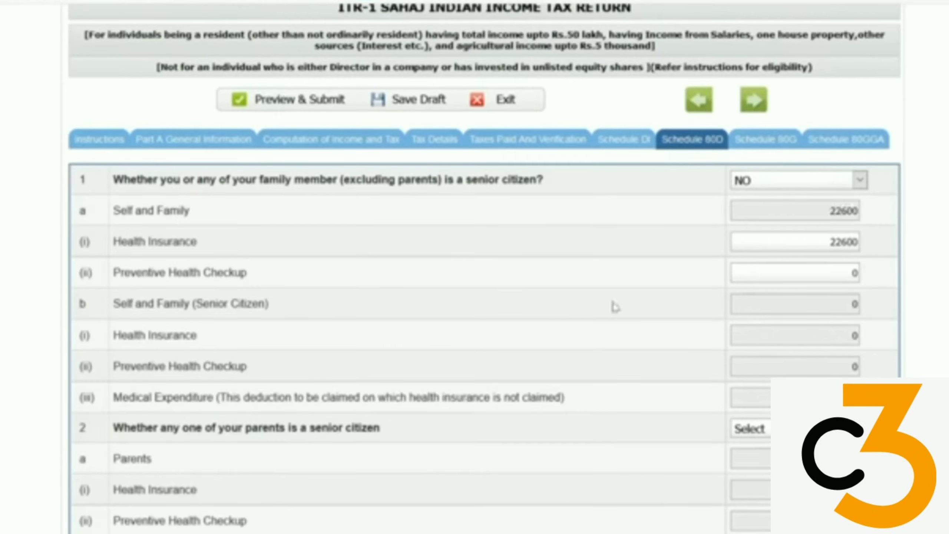
Set the question about a senior citizen parent to Not claiming for Parents and review the Schedule 80D entries
{"action": "scroll", "coordinate": [614, 306], "scroll_direction": "down", "scroll_amount": 5}
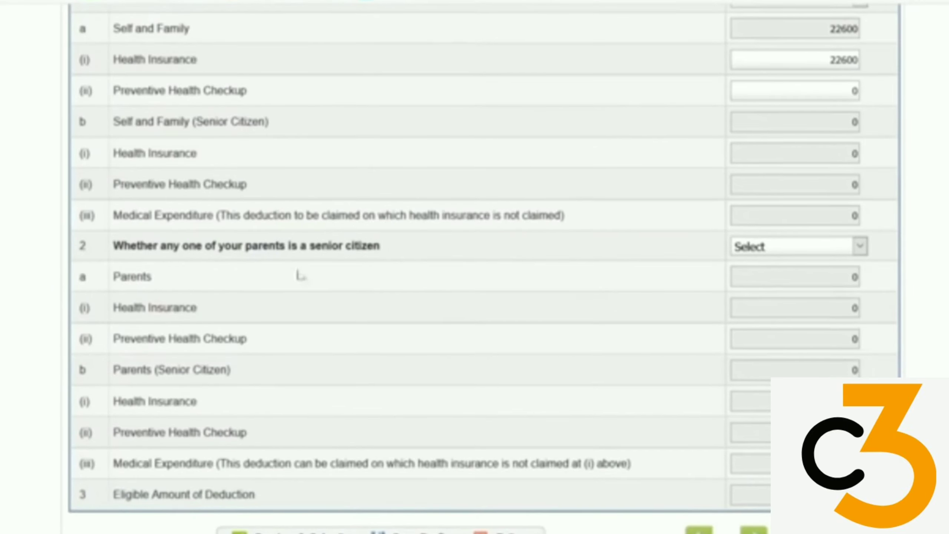
{"action": "left_click", "coordinate": [780, 251]}
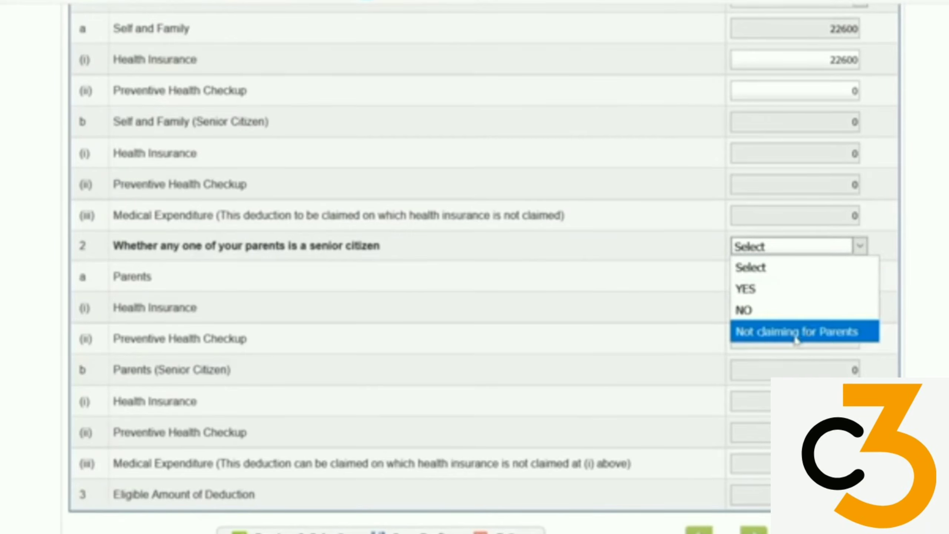
{"action": "left_click", "coordinate": [839, 336]}
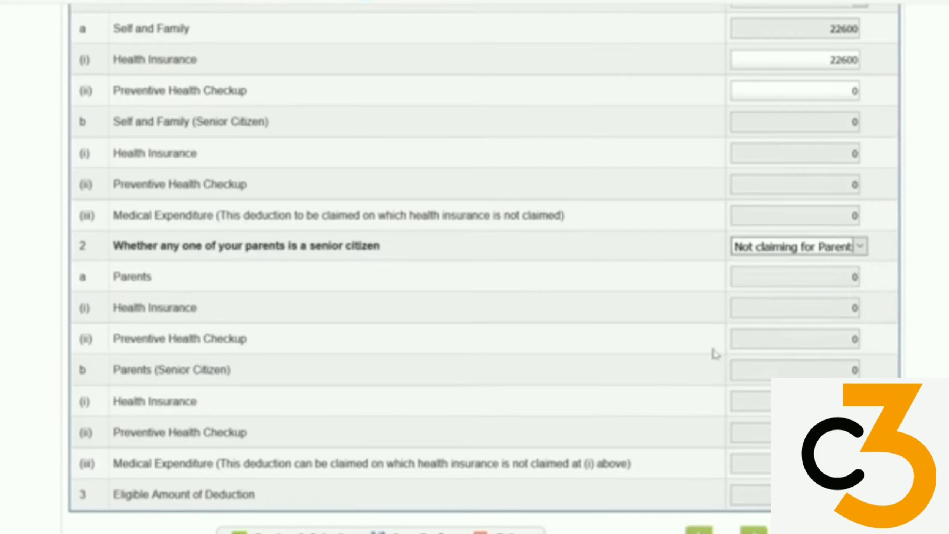
{"action": "scroll", "coordinate": [785, 299], "scroll_direction": "up", "scroll_amount": 2}
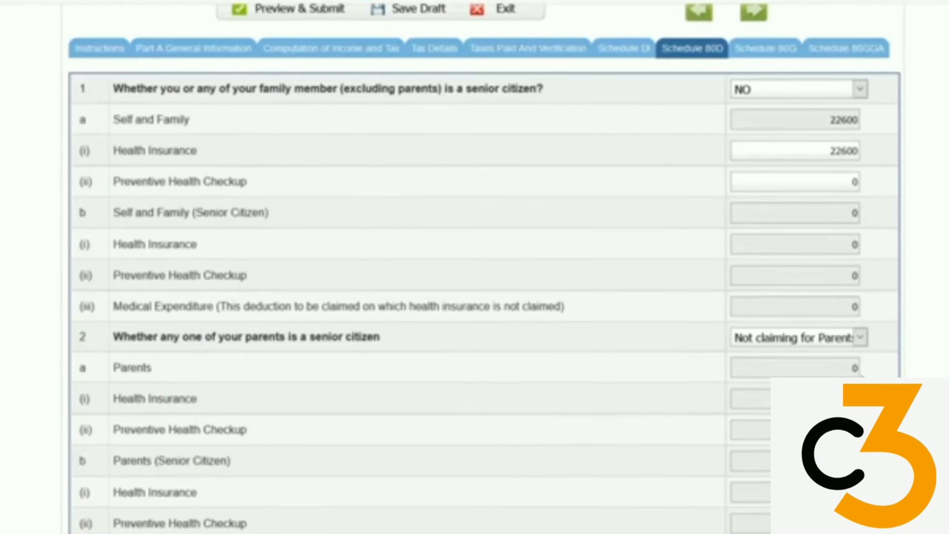
{"action": "scroll", "coordinate": [154, 506], "scroll_direction": "down", "scroll_amount": 2}
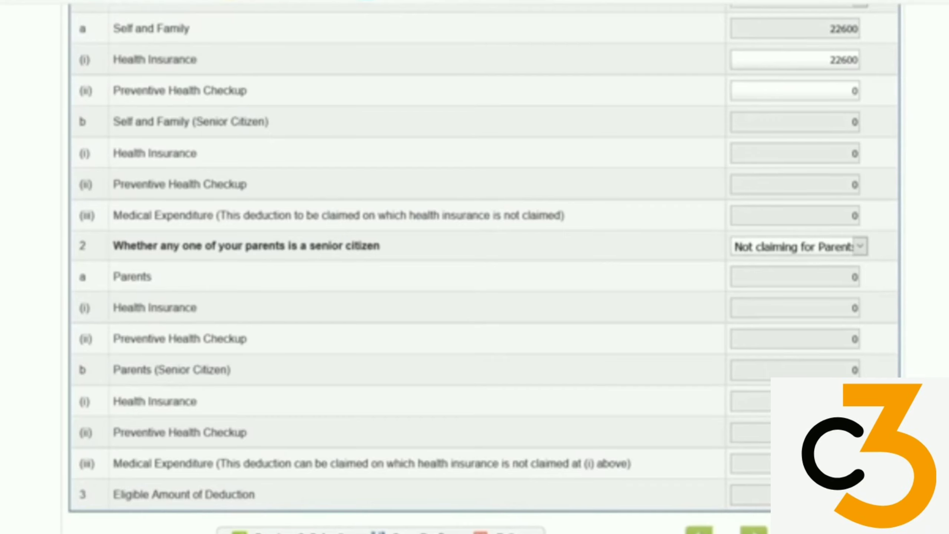
{"action": "scroll", "coordinate": [762, 442], "scroll_direction": "up", "scroll_amount": 4}
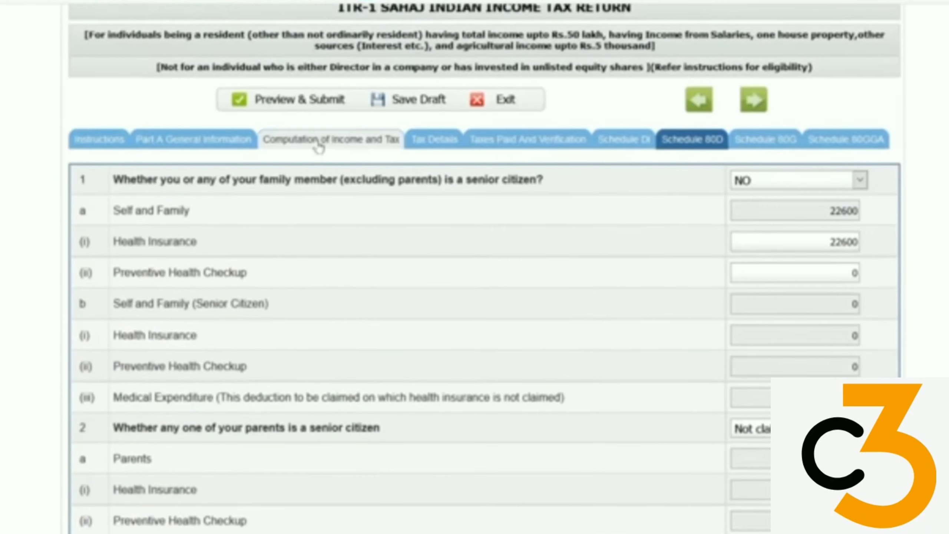
Return to Computation of Income and Tax and check the 80C and 80D amounts, the remaining deduction rows and Total Deductions
{"action": "left_click", "coordinate": [319, 142]}
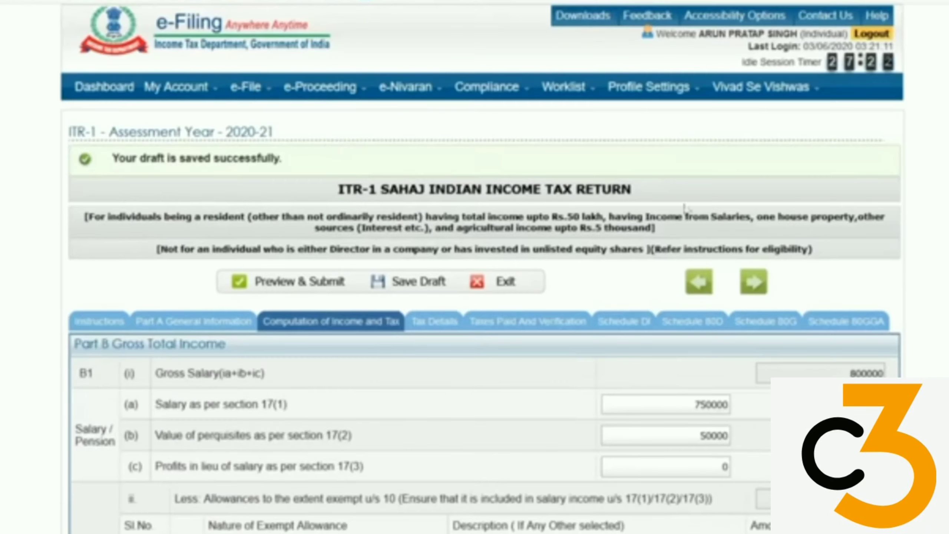
{"action": "scroll", "coordinate": [705, 191], "scroll_direction": "down", "scroll_amount": 10}
{"action": "scroll", "coordinate": [710, 192], "scroll_direction": "down", "scroll_amount": 15}
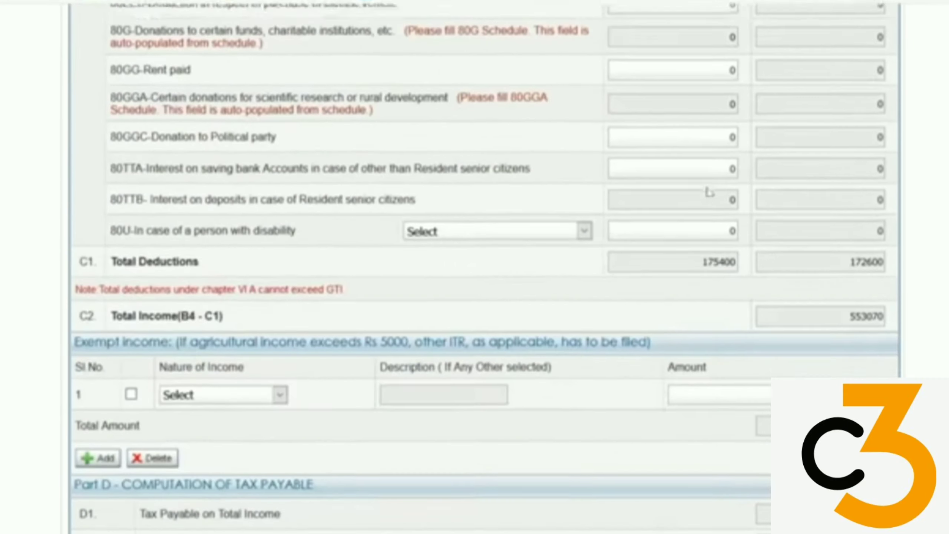
{"action": "scroll", "coordinate": [710, 193], "scroll_direction": "up", "scroll_amount": 15}
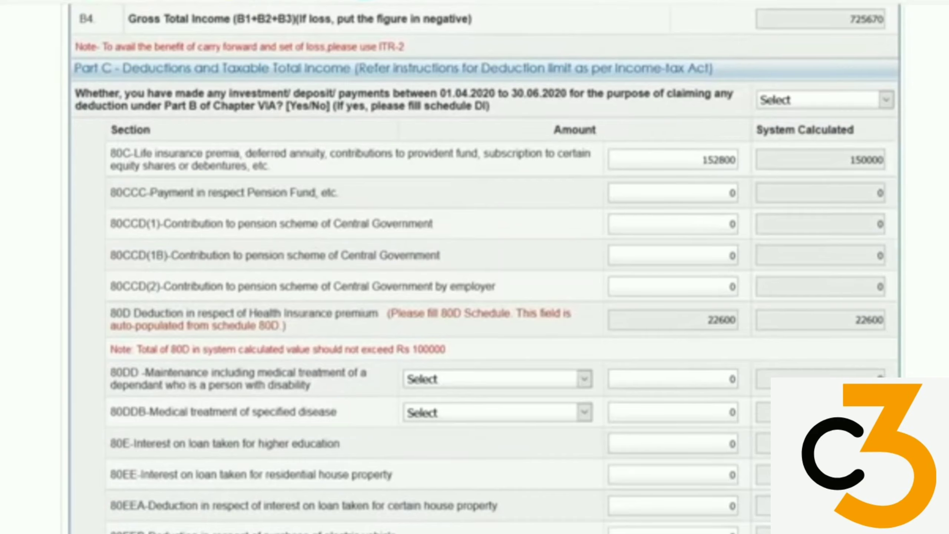
{"action": "scroll", "coordinate": [123, 235], "scroll_direction": "down", "scroll_amount": 3}
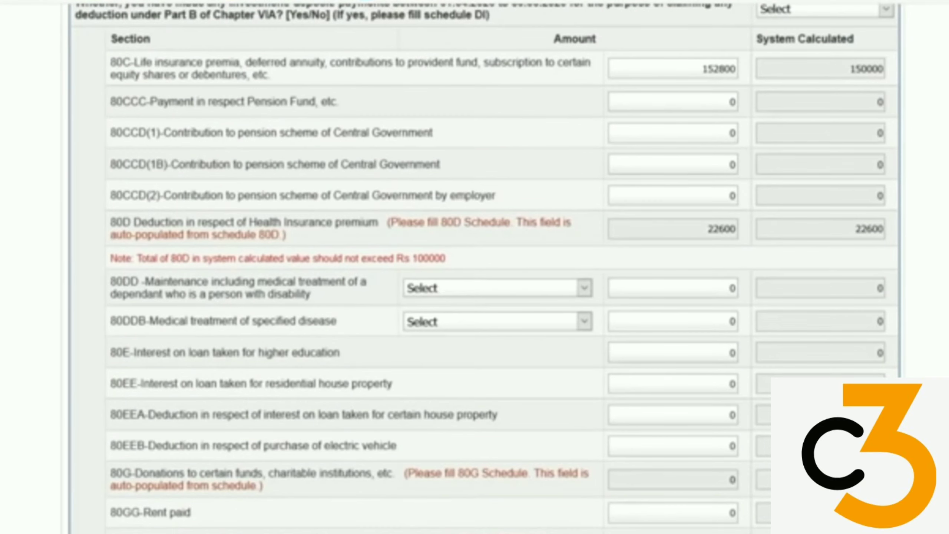
{"action": "scroll", "coordinate": [494, 131], "scroll_direction": "down", "scroll_amount": 6}
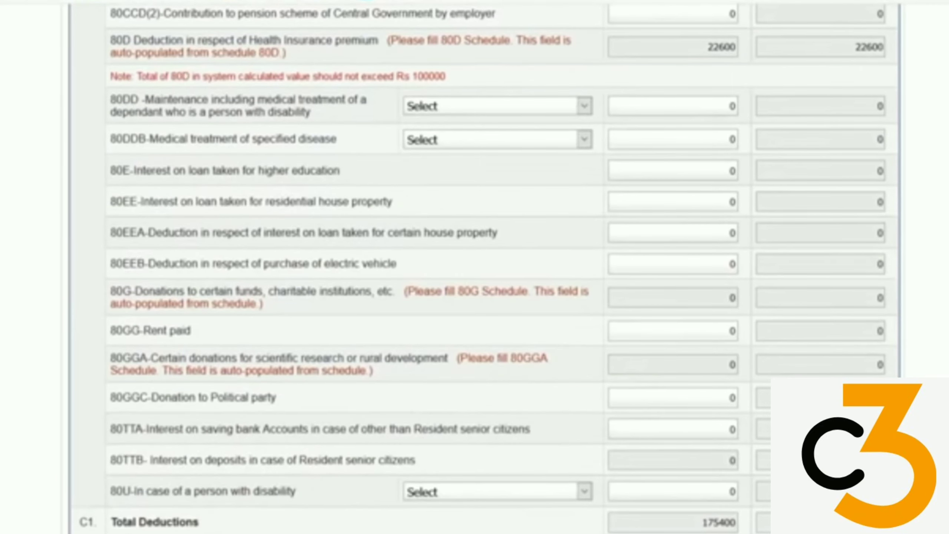
{"action": "scroll", "coordinate": [482, 267], "scroll_direction": "down", "scroll_amount": 3}
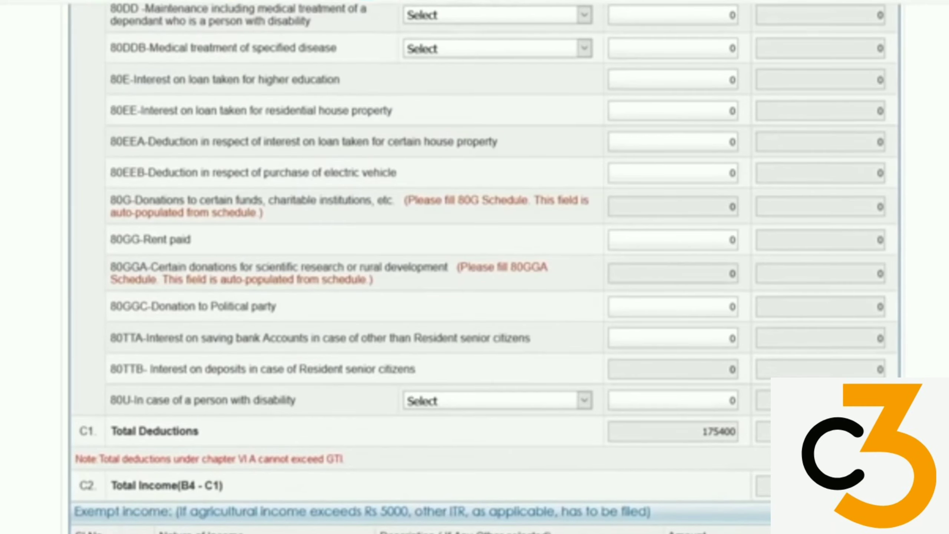
{"action": "scroll", "coordinate": [664, 197], "scroll_direction": "up", "scroll_amount": 3}
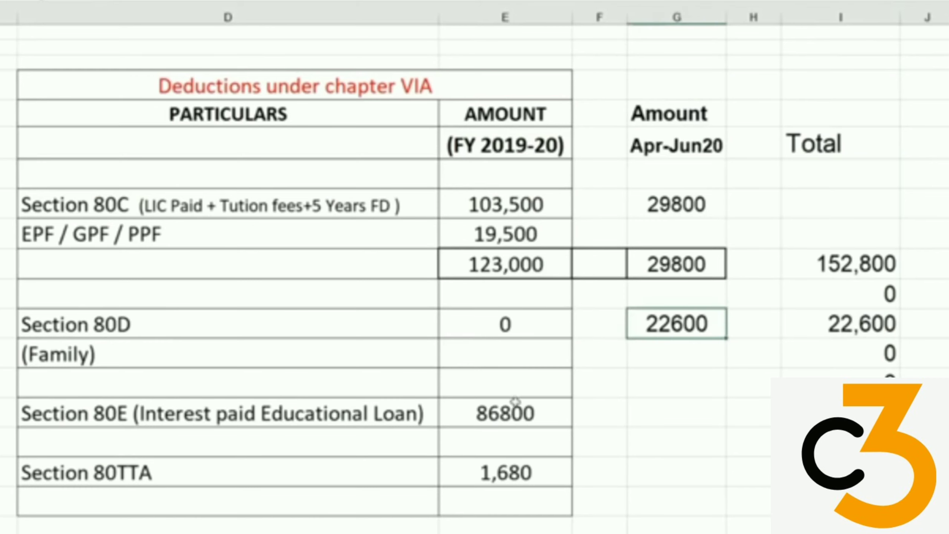
Enter the worksheet's Section 80E amount, 86800, under 80E-Interest on loan taken for higher education
{"action": "left_click", "coordinate": [515, 412]}
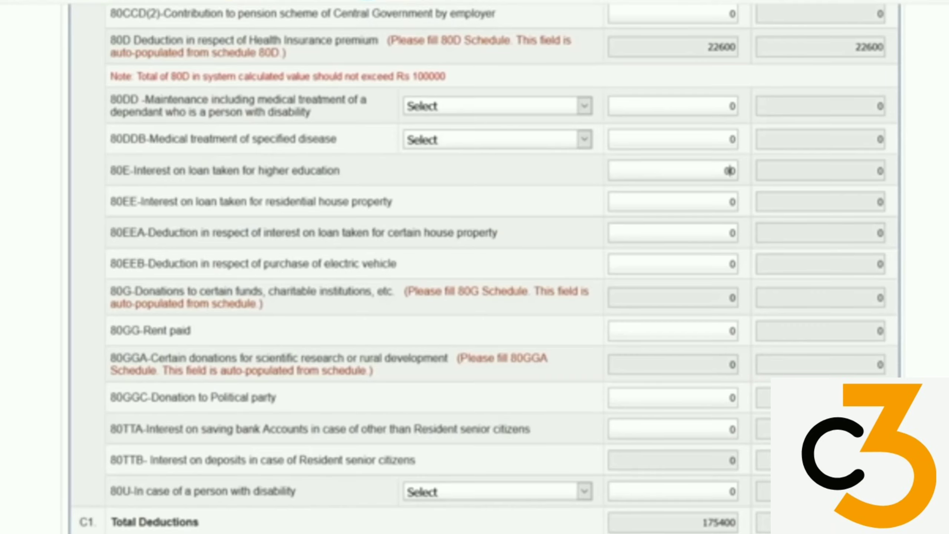
{"action": "left_click", "coordinate": [730, 171]}
{"action": "type", "text": "86800"}
Enter 1680 as the amount under 80TTA-Interest on saving bank Accounts in case of other than Resident senior citizens
{"action": "scroll", "coordinate": [689, 165], "scroll_direction": "down", "scroll_amount": 3}
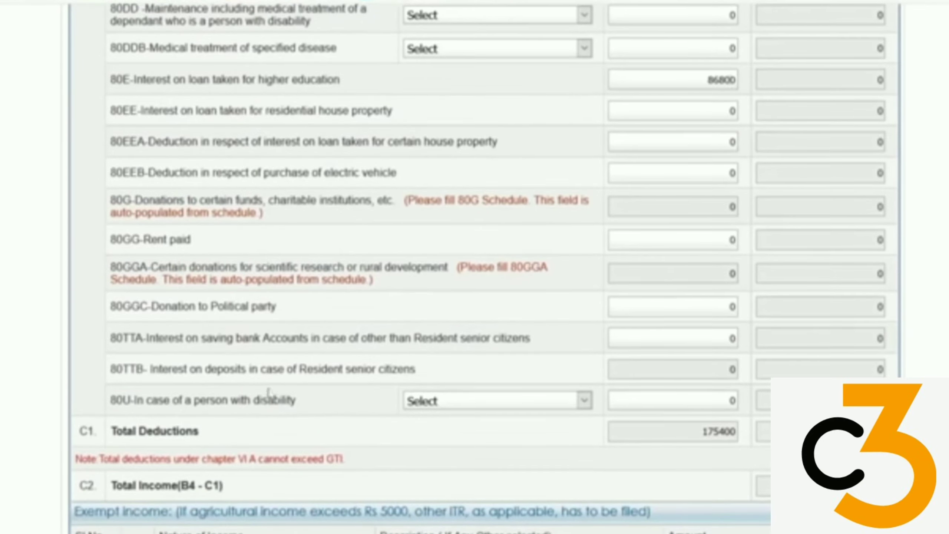
{"action": "left_click", "coordinate": [731, 337]}
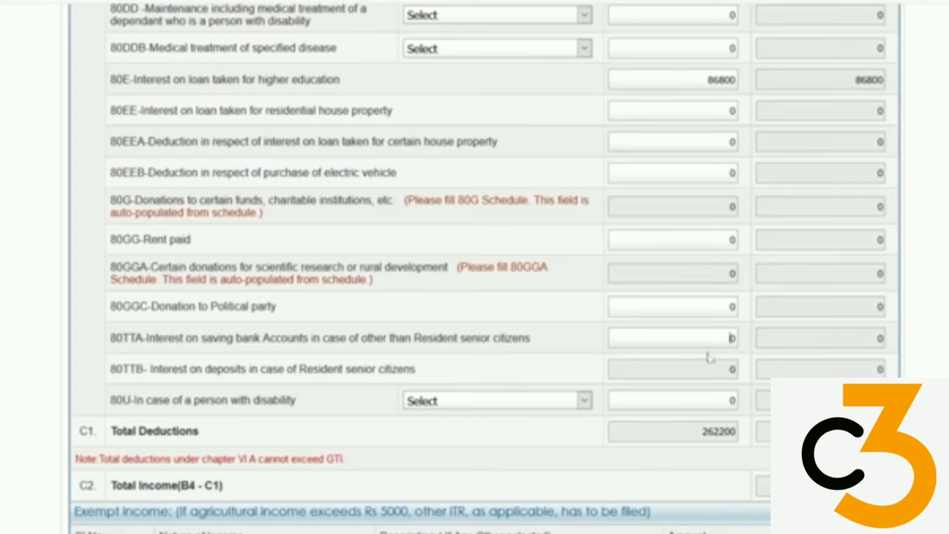
{"action": "type", "text": "1680"}
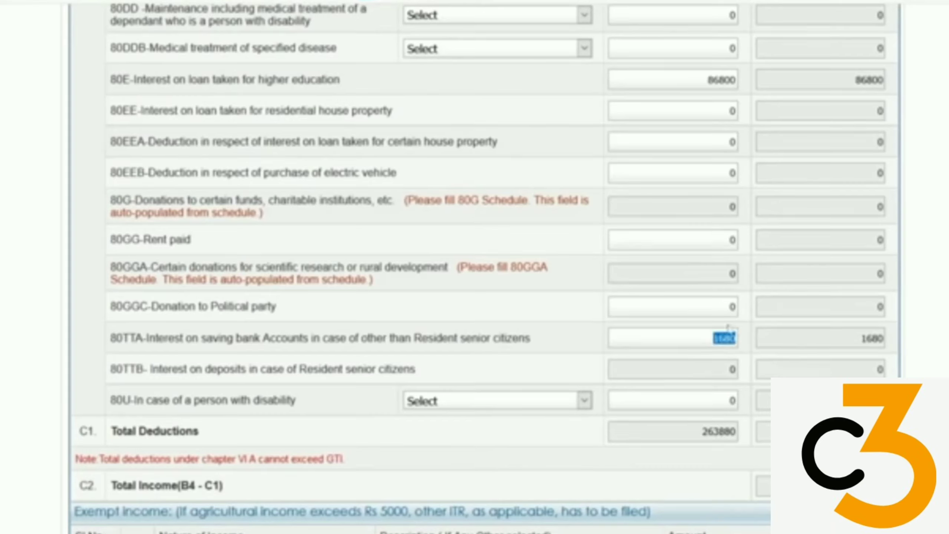
{"action": "left_click", "coordinate": [751, 342]}
{"action": "scroll", "coordinate": [751, 342], "scroll_direction": "down", "scroll_amount": 2}
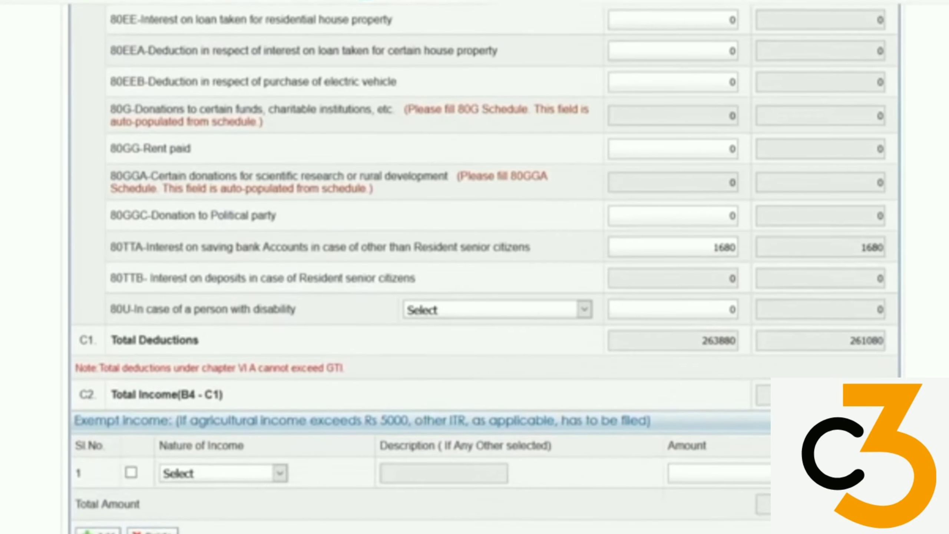
Review the Part C deductions and answer YES to the question about investments made between 01.04.2020 and 30.06.2020 for Chapter VIA
{"action": "scroll", "coordinate": [474, 262], "scroll_direction": "up", "scroll_amount": 10}
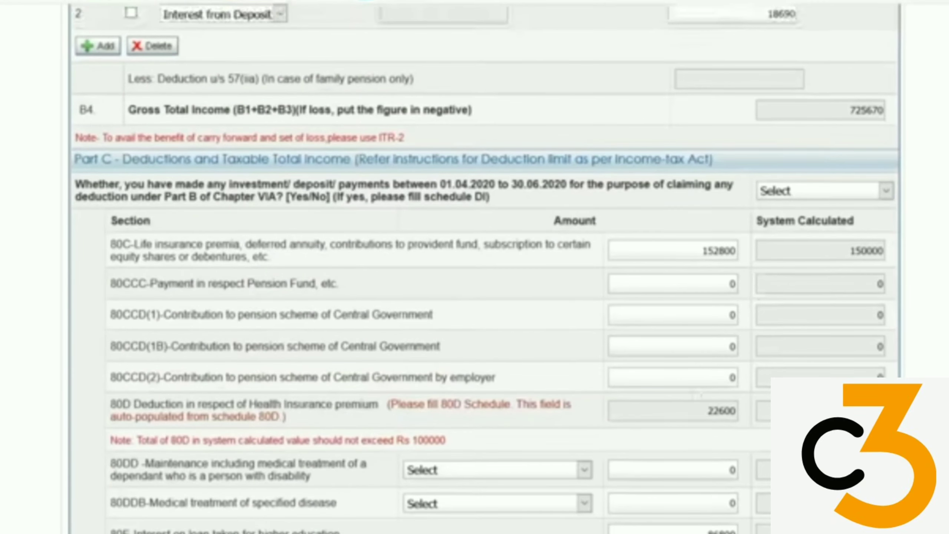
{"action": "scroll", "coordinate": [486, 262], "scroll_direction": "down", "scroll_amount": 4}
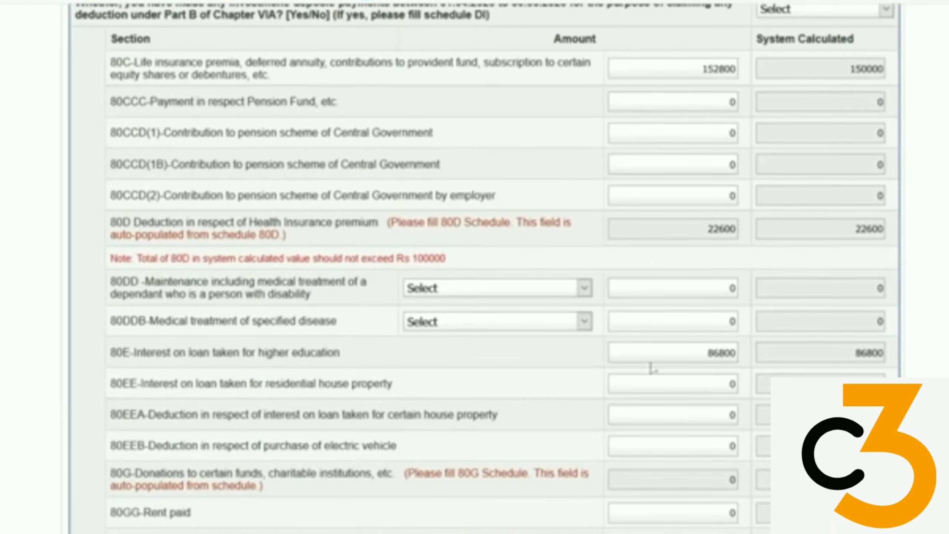
{"action": "scroll", "coordinate": [651, 368], "scroll_direction": "down", "scroll_amount": 5}
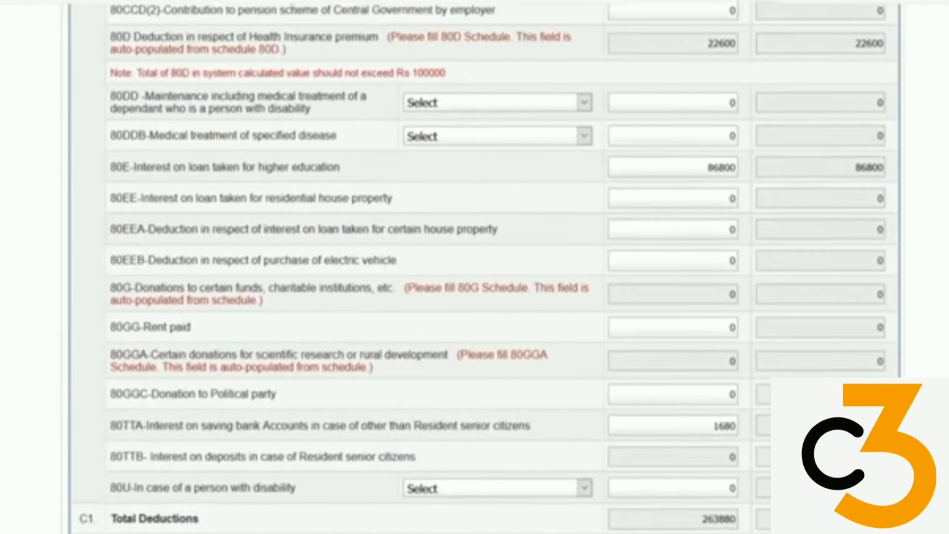
{"action": "scroll", "coordinate": [613, 443], "scroll_direction": "down", "scroll_amount": 15}
{"action": "scroll", "coordinate": [610, 445], "scroll_direction": "up", "scroll_amount": 10}
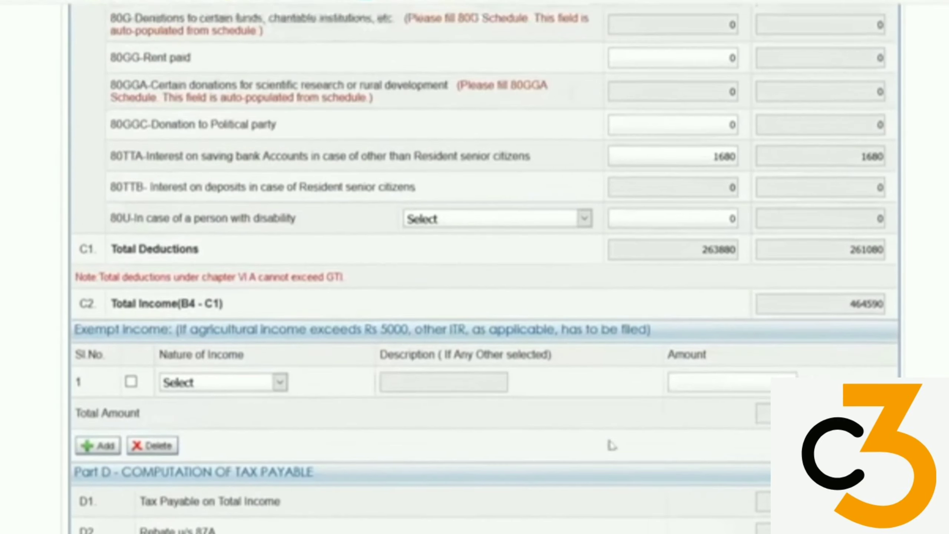
{"action": "scroll", "coordinate": [612, 445], "scroll_direction": "up", "scroll_amount": 7}
{"action": "scroll", "coordinate": [613, 445], "scroll_direction": "up", "scroll_amount": 10}
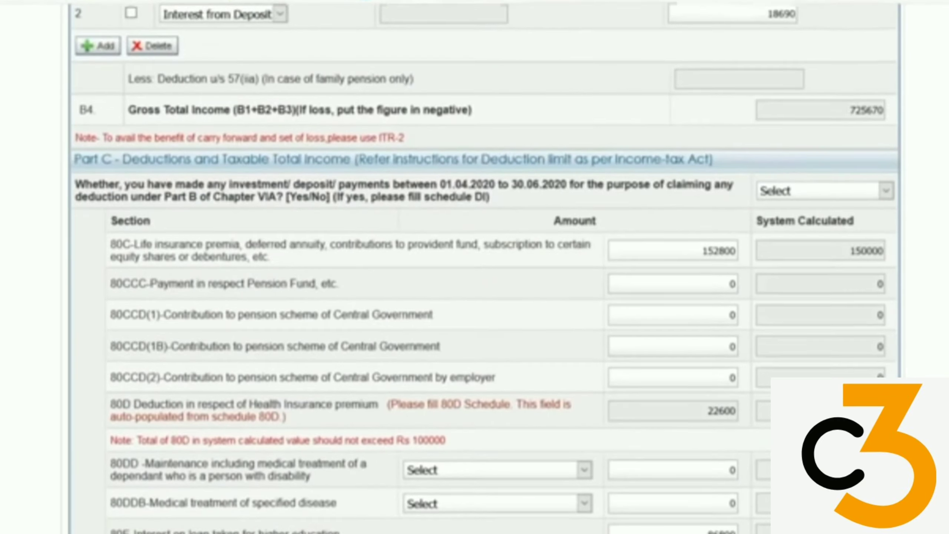
{"action": "left_click", "coordinate": [798, 198]}
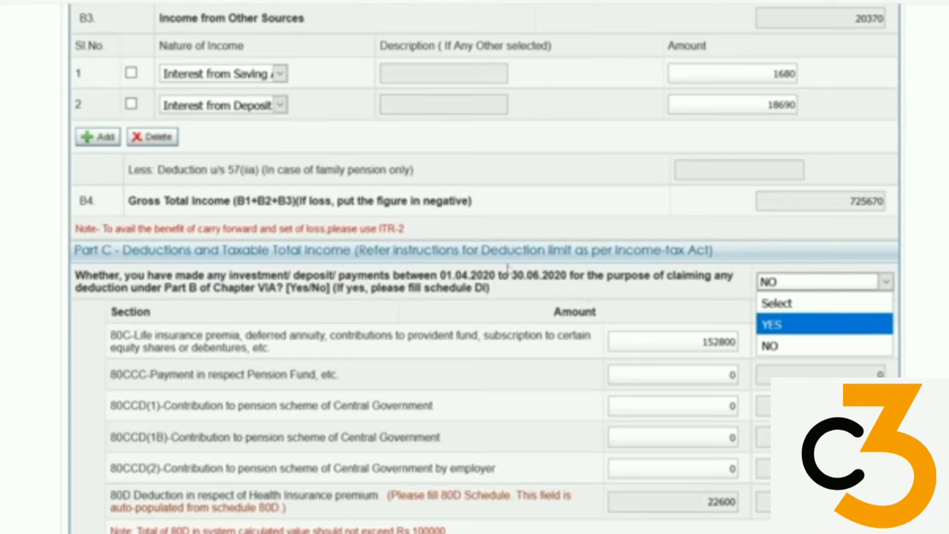
{"action": "left_click", "coordinate": [808, 332]}
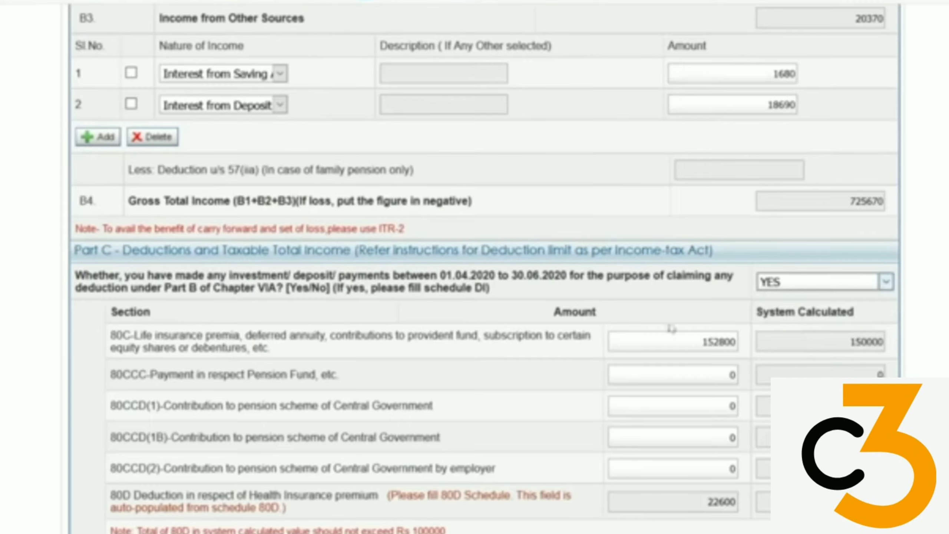
Open Schedule DI and look over its eligible deduction amounts and the column for 01.04.2020 to 30.06.2020 investments
{"action": "scroll", "coordinate": [744, 371], "scroll_direction": "up", "scroll_amount": 15}
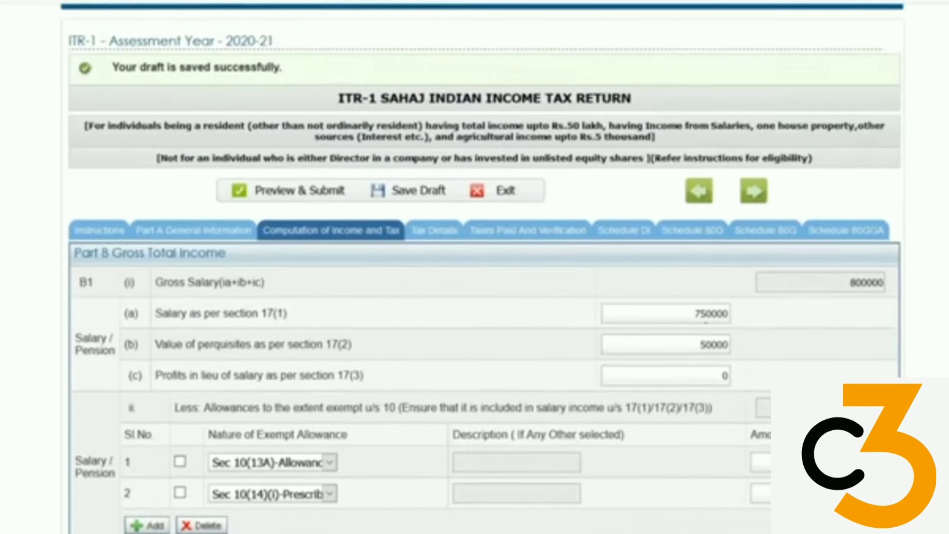
{"action": "left_click", "coordinate": [622, 232]}
{"action": "scroll", "coordinate": [628, 187], "scroll_direction": "down", "scroll_amount": 2}
{"action": "scroll", "coordinate": [627, 56], "scroll_direction": "up", "scroll_amount": 3}
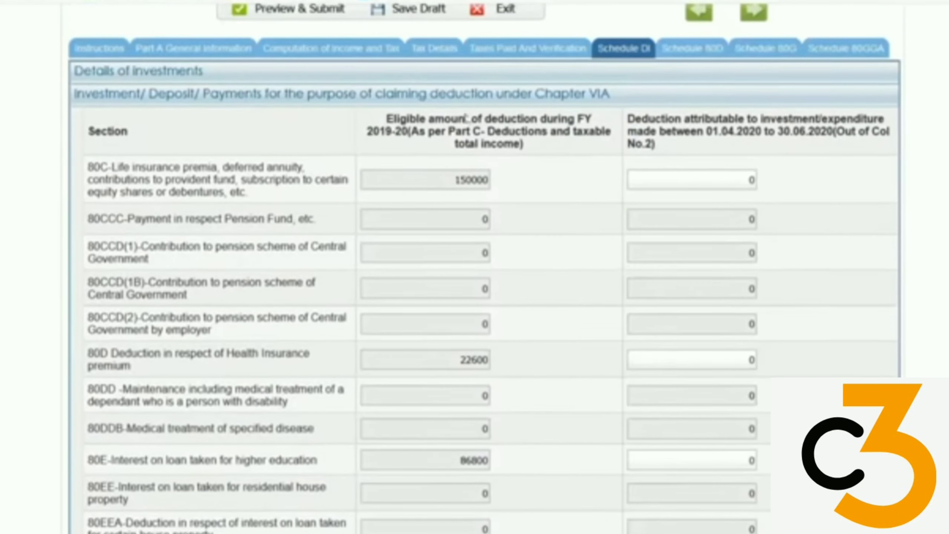
{"action": "scroll", "coordinate": [482, 267], "scroll_direction": "down", "scroll_amount": 5}
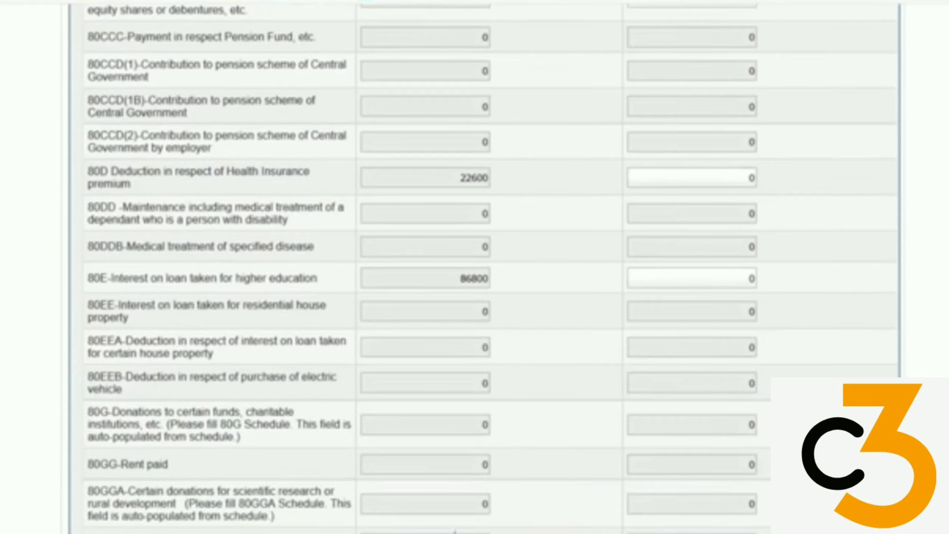
{"action": "scroll", "coordinate": [444, 236], "scroll_direction": "up", "scroll_amount": 5}
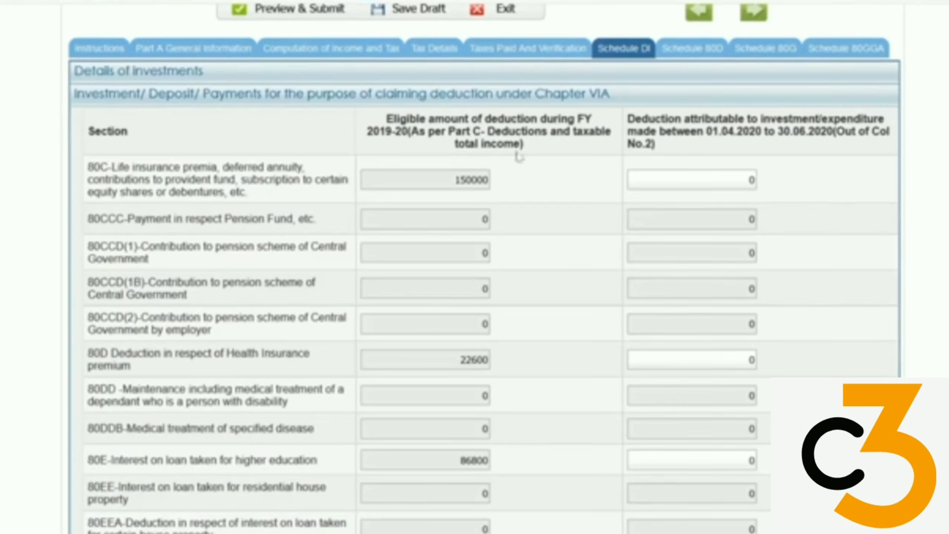
{"action": "scroll", "coordinate": [468, 210], "scroll_direction": "down", "scroll_amount": 3}
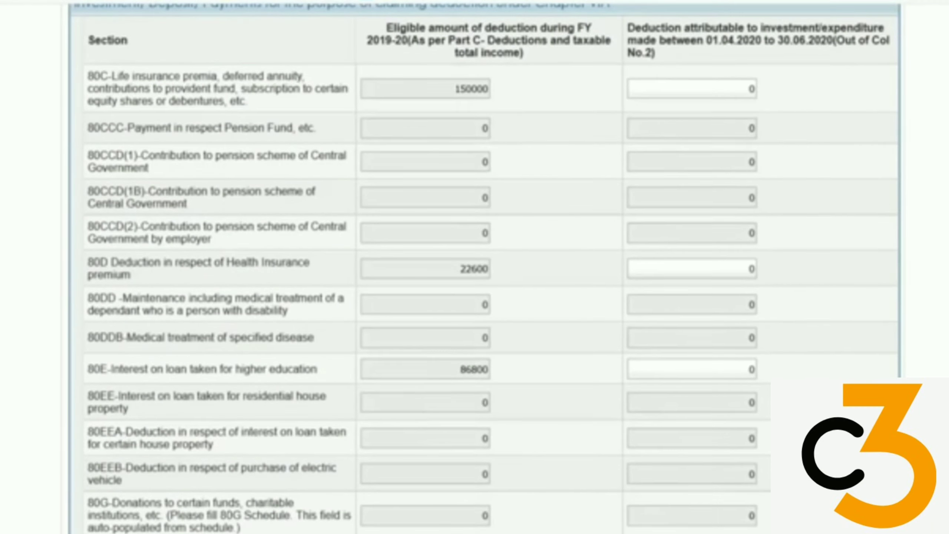
{"action": "scroll", "coordinate": [462, 305], "scroll_direction": "up", "scroll_amount": 3}
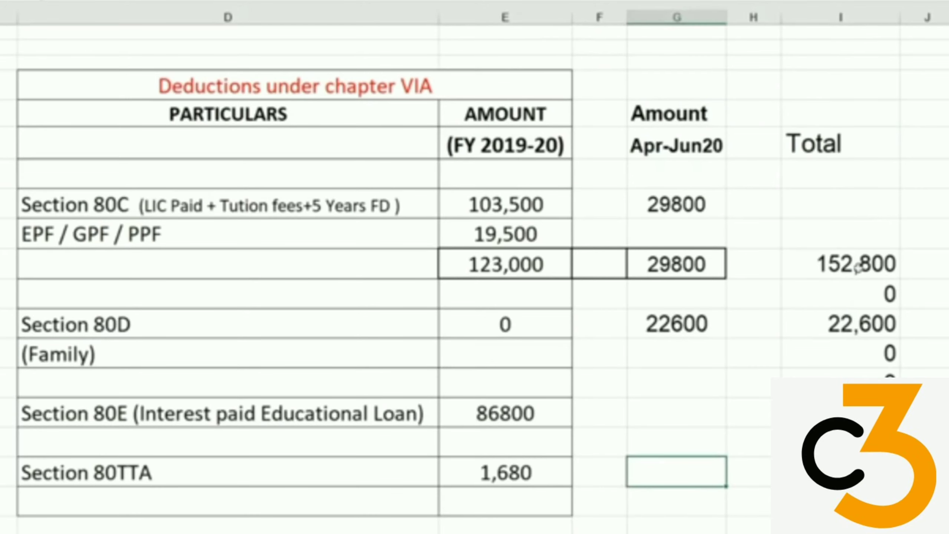
Enter the worksheet's April-June 2020 amounts in Schedule DI: 29800 for 80C and 22600 for 80D
{"action": "left_click", "coordinate": [857, 266]}
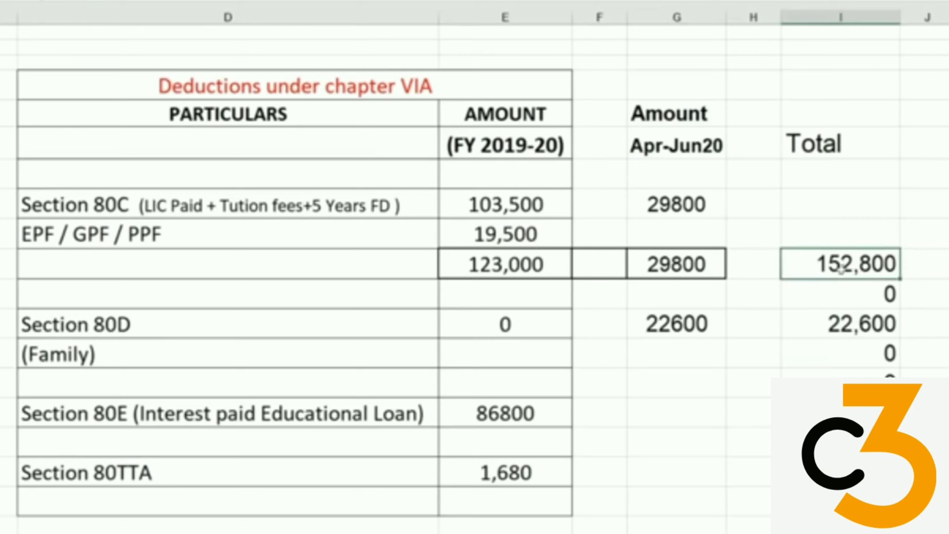
{"action": "left_click", "coordinate": [673, 269]}
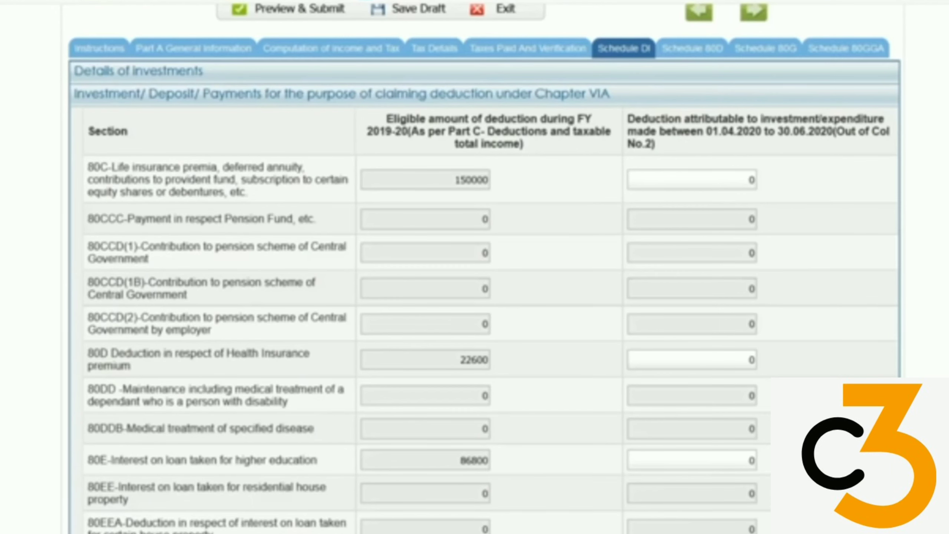
{"action": "type", "text": "00"}
{"action": "scroll", "coordinate": [520, 276], "scroll_direction": "down", "scroll_amount": 3}
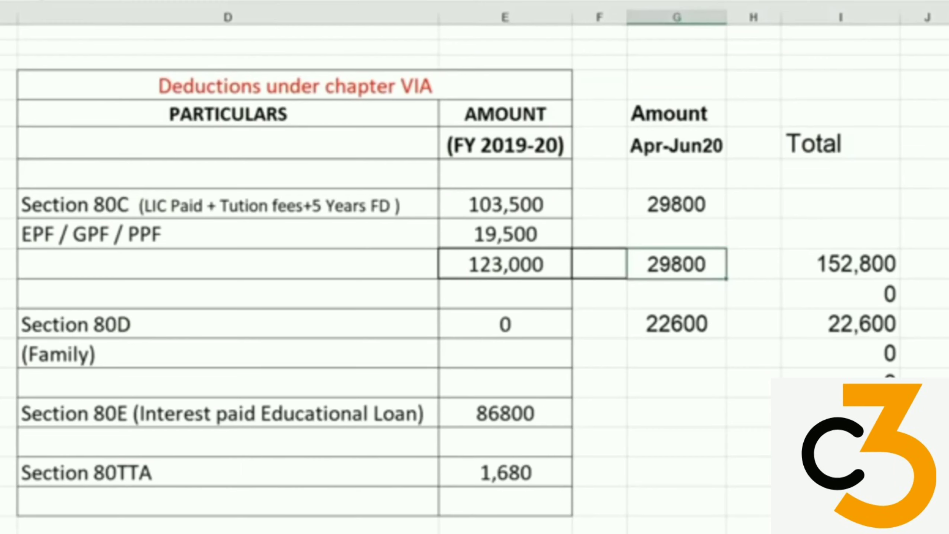
{"action": "left_click", "coordinate": [649, 330]}
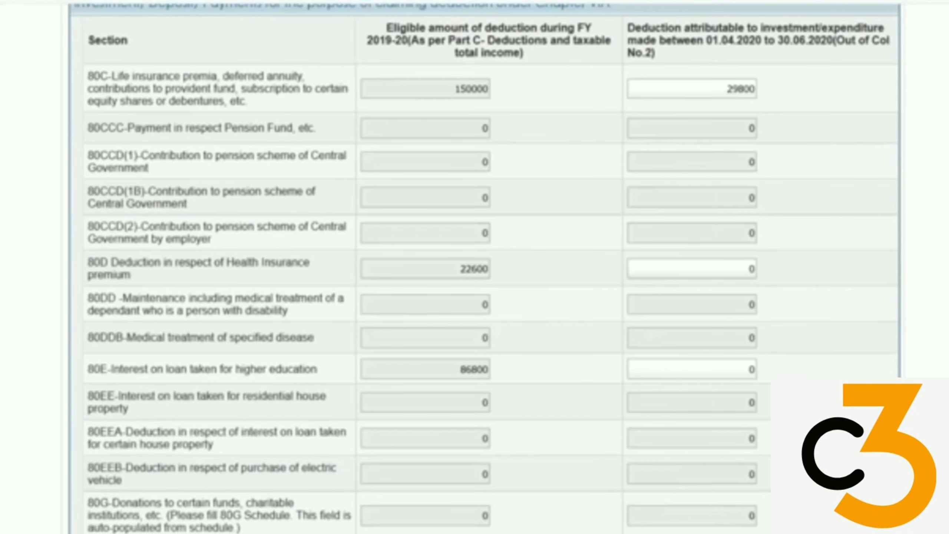
{"action": "type", "text": "22600"}
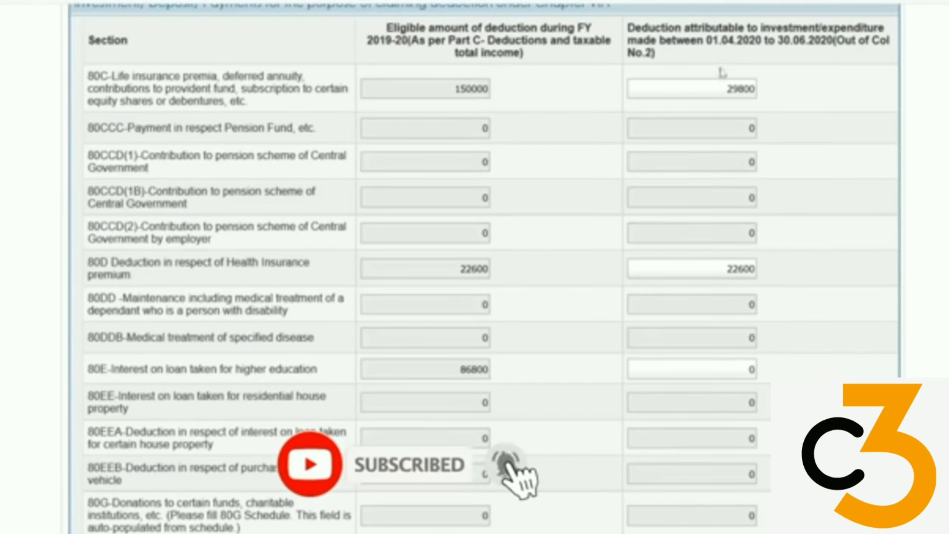
Check the worksheet's Section 80E row against Schedule DI and examine the remaining deduction rows and both column totals
{"action": "scroll", "coordinate": [705, 149], "scroll_direction": "down", "scroll_amount": 4}
{"action": "scroll", "coordinate": [708, 152], "scroll_direction": "down", "scroll_amount": 1}
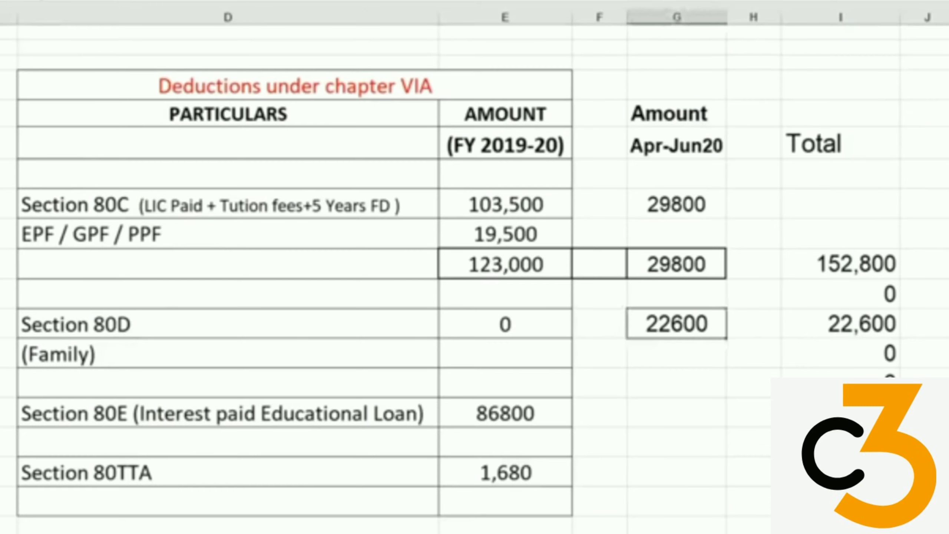
{"action": "left_click", "coordinate": [514, 413]}
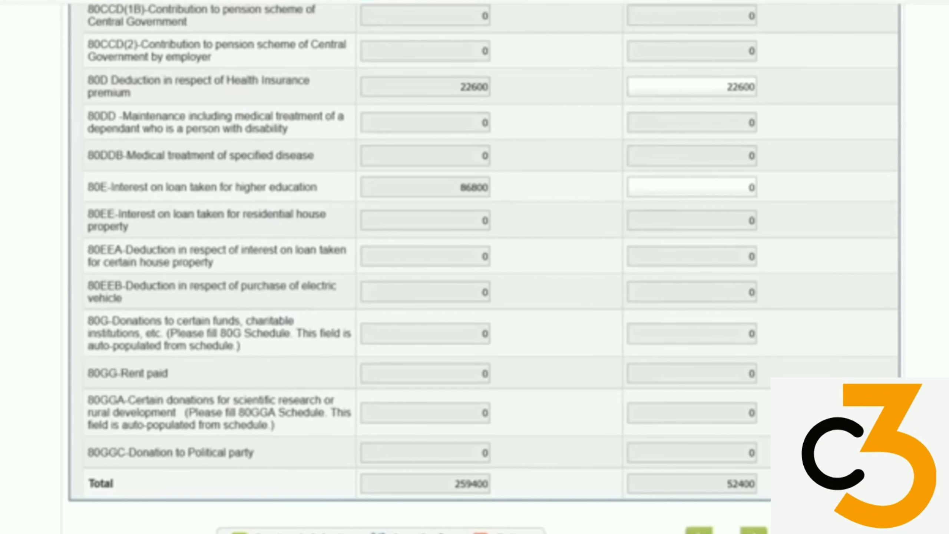
{"action": "scroll", "coordinate": [510, 356], "scroll_direction": "down", "scroll_amount": 2}
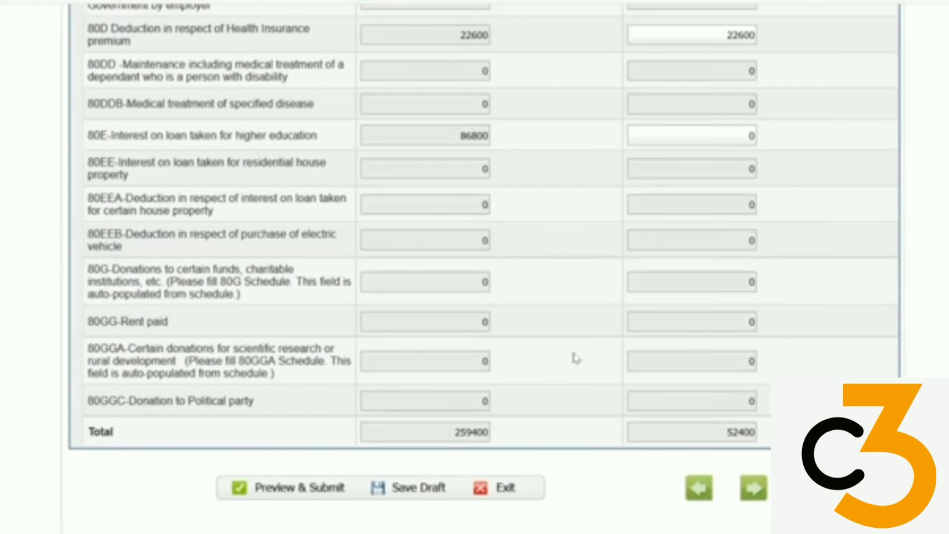
{"action": "scroll", "coordinate": [571, 355], "scroll_direction": "up", "scroll_amount": 2}
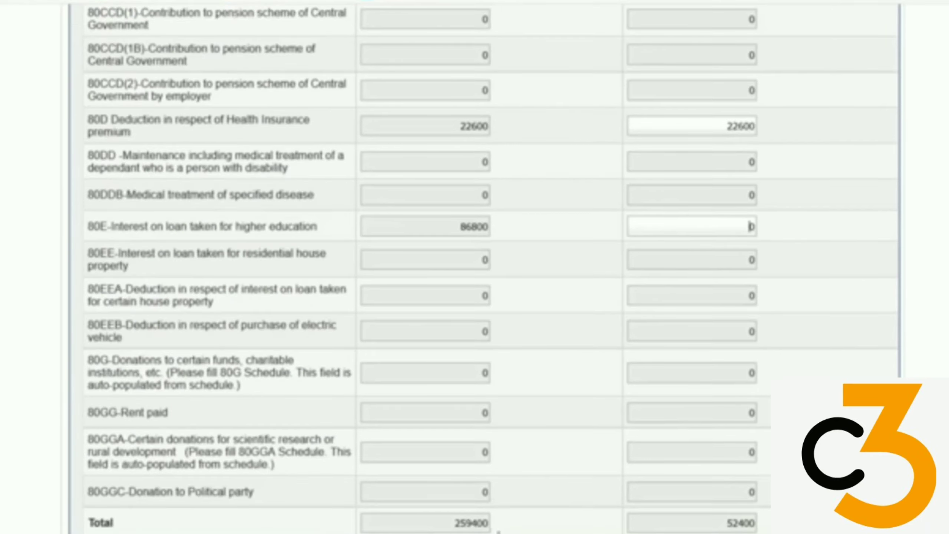
{"action": "scroll", "coordinate": [499, 531], "scroll_direction": "down", "scroll_amount": 2}
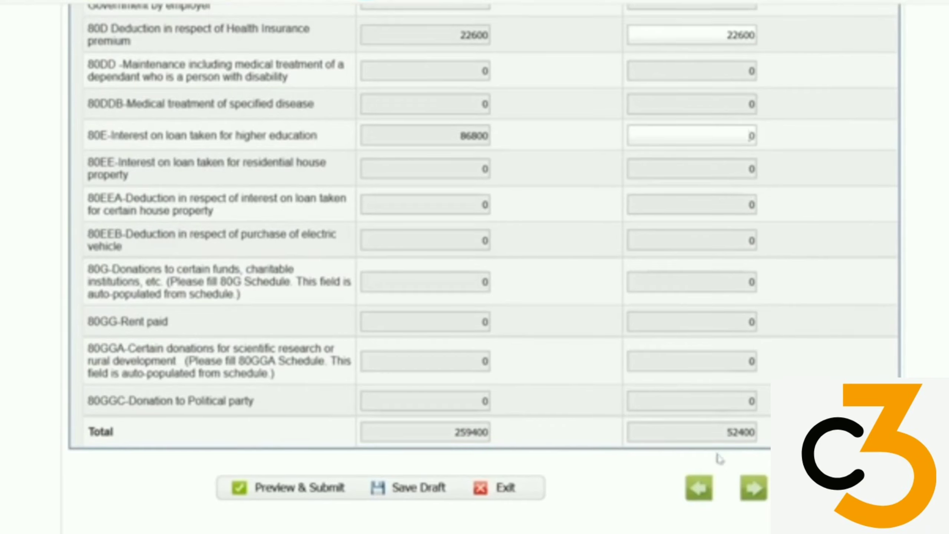
{"action": "scroll", "coordinate": [710, 400], "scroll_direction": "up", "scroll_amount": 3}
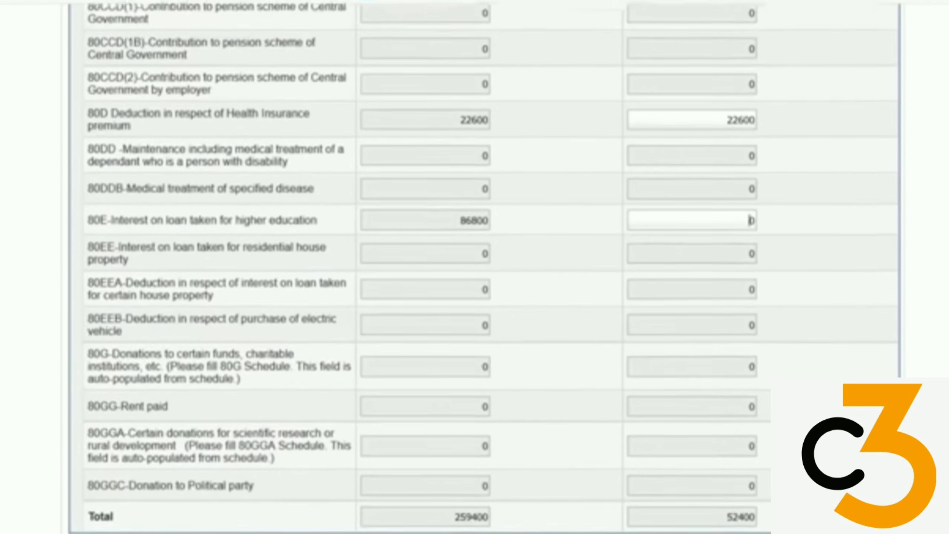
{"action": "scroll", "coordinate": [710, 400], "scroll_direction": "down", "scroll_amount": 3}
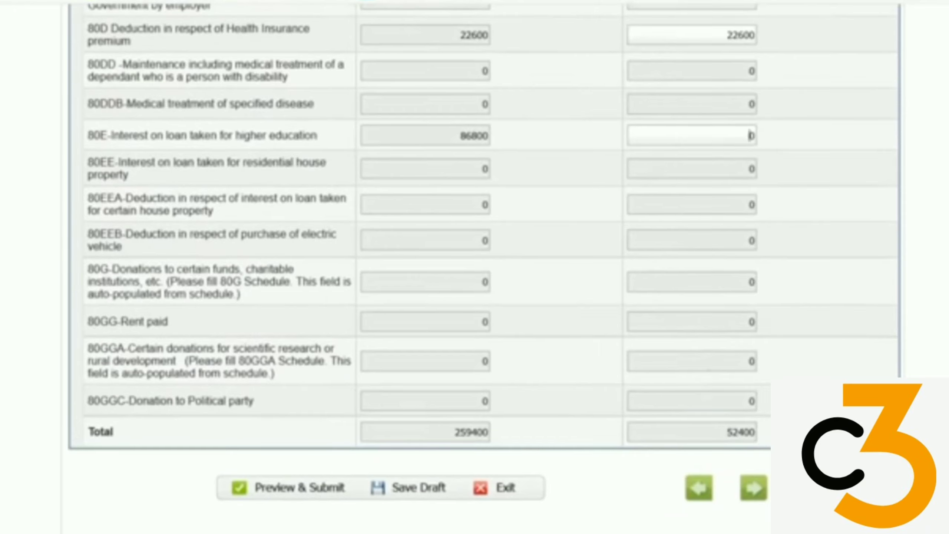
{"action": "scroll", "coordinate": [603, 329], "scroll_direction": "up", "scroll_amount": 6}
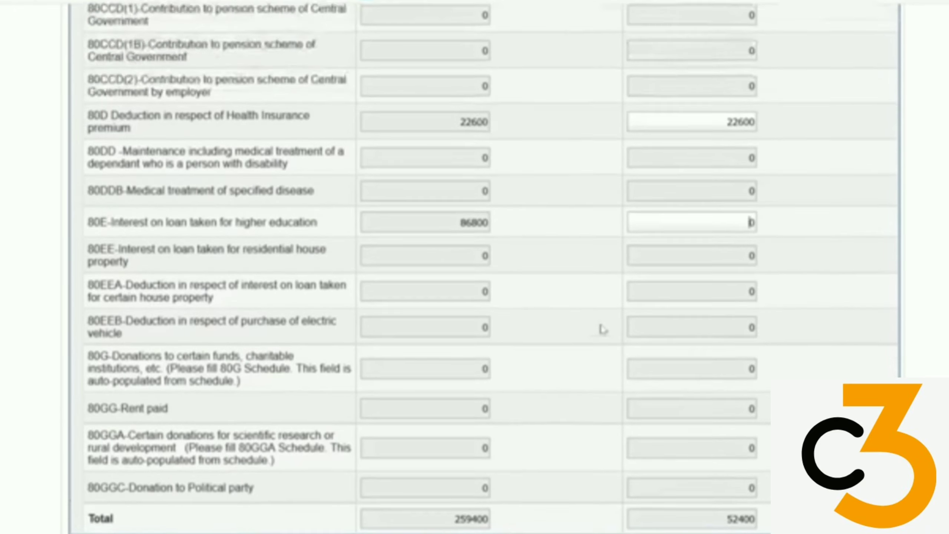
{"action": "scroll", "coordinate": [603, 329], "scroll_direction": "up", "scroll_amount": 4}
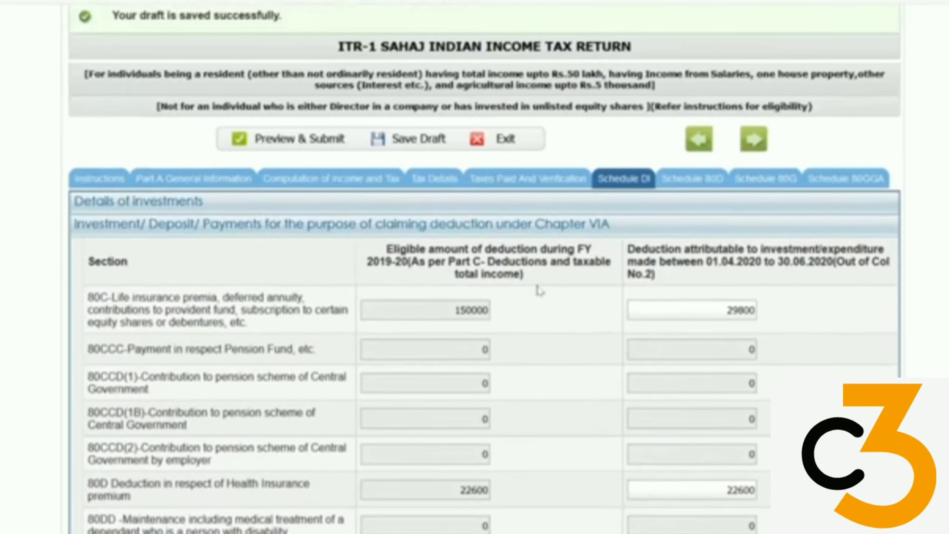
Save the draft from Computation of Income and Tax and go to the Part D computation of tax payable
{"action": "left_click", "coordinate": [347, 179]}
{"action": "scroll", "coordinate": [415, 172], "scroll_direction": "down", "scroll_amount": 2}
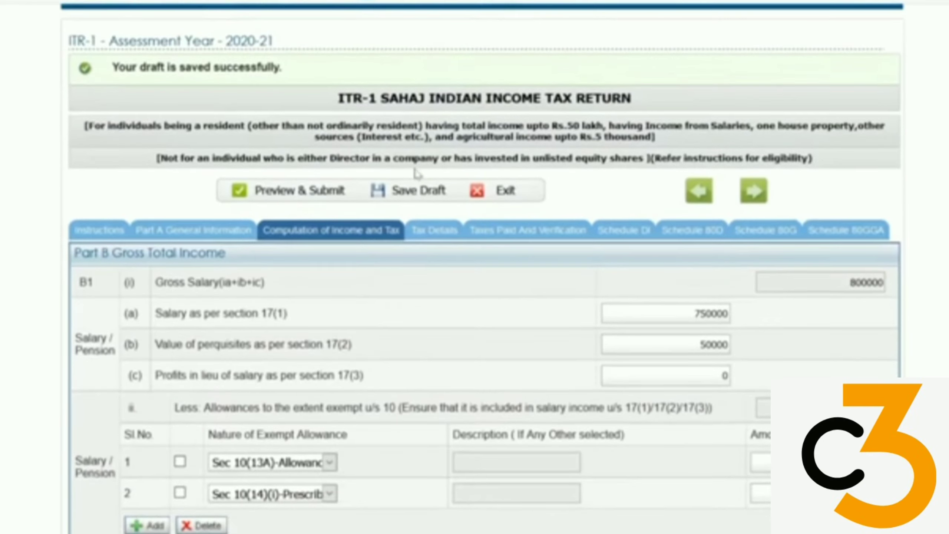
{"action": "left_click", "coordinate": [418, 191]}
{"action": "scroll", "coordinate": [527, 253], "scroll_direction": "down", "scroll_amount": 12}
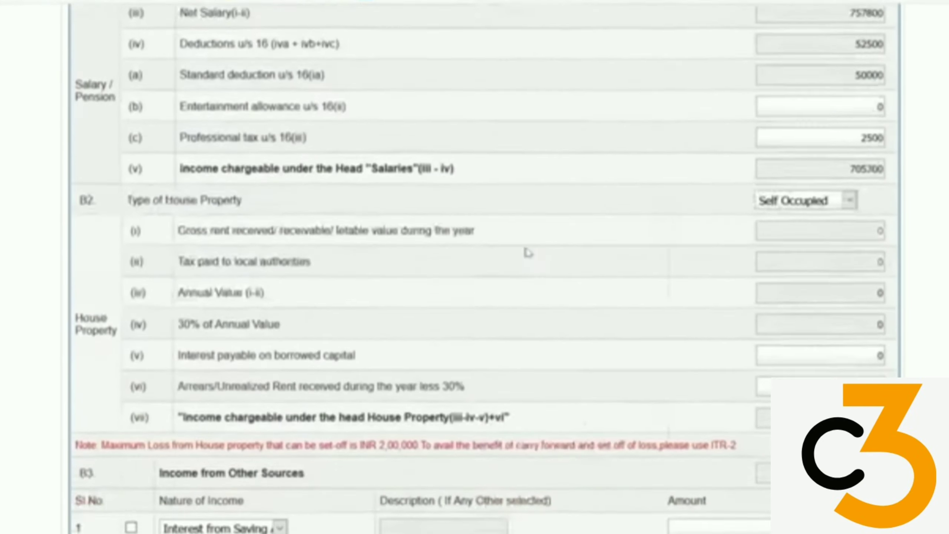
{"action": "scroll", "coordinate": [526, 253], "scroll_direction": "down", "scroll_amount": 15}
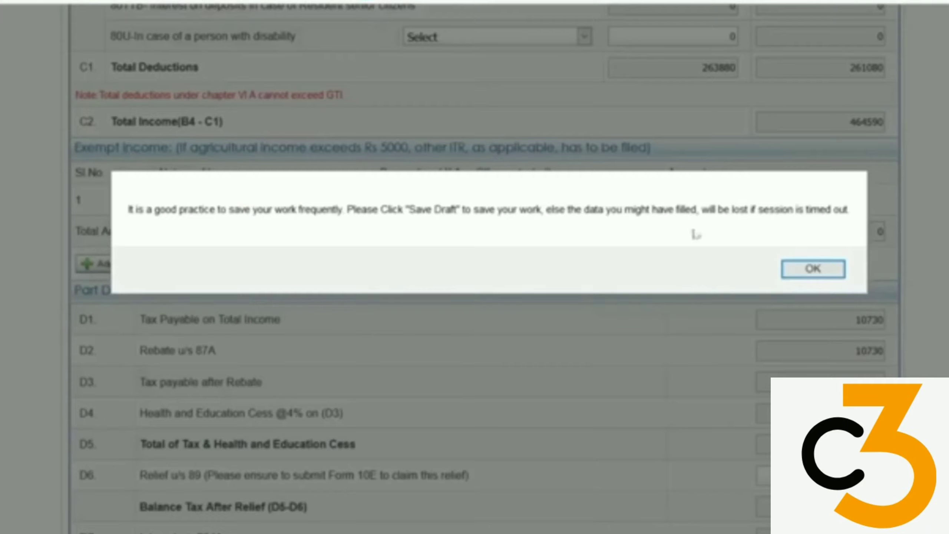
Dismiss the save reminder and look through the nature-of-income options for exempt income
{"action": "left_click", "coordinate": [813, 268]}
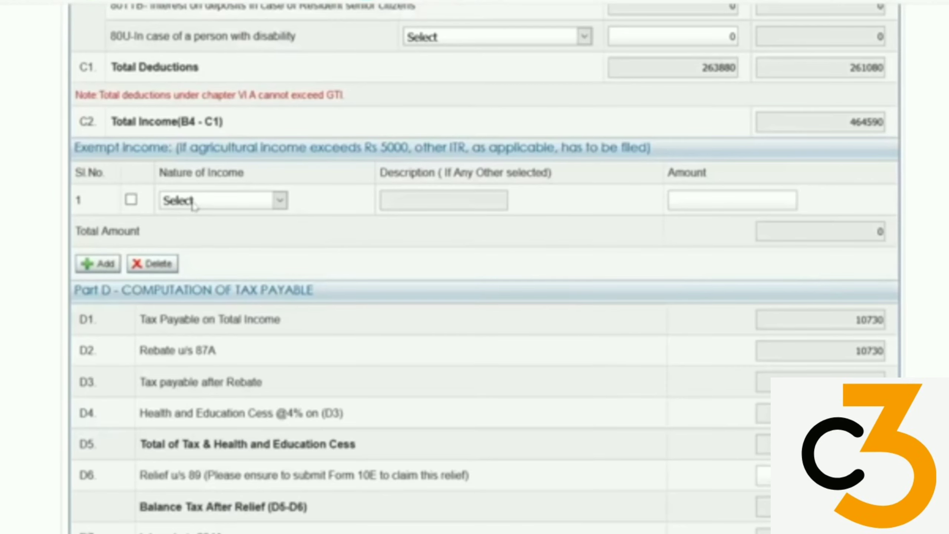
{"action": "left_click", "coordinate": [256, 208]}
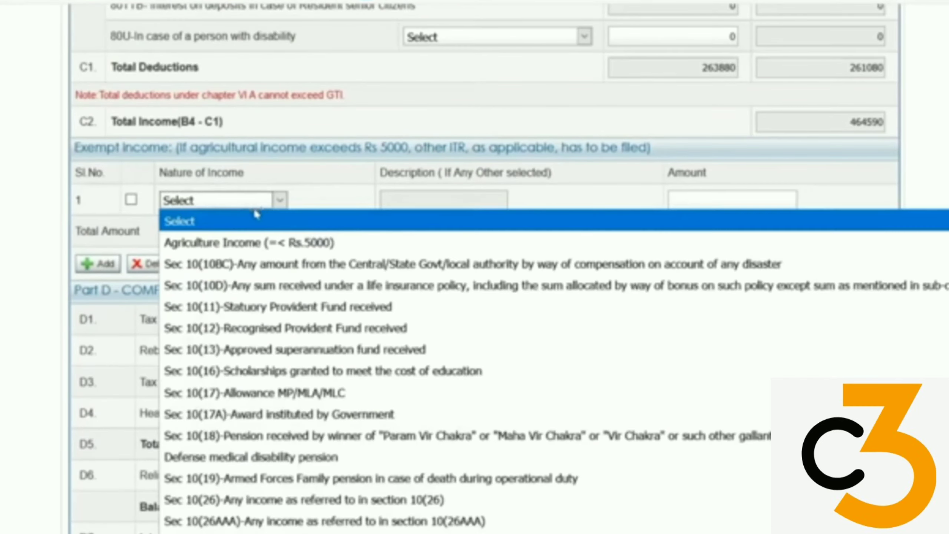
{"action": "left_click", "coordinate": [411, 171]}
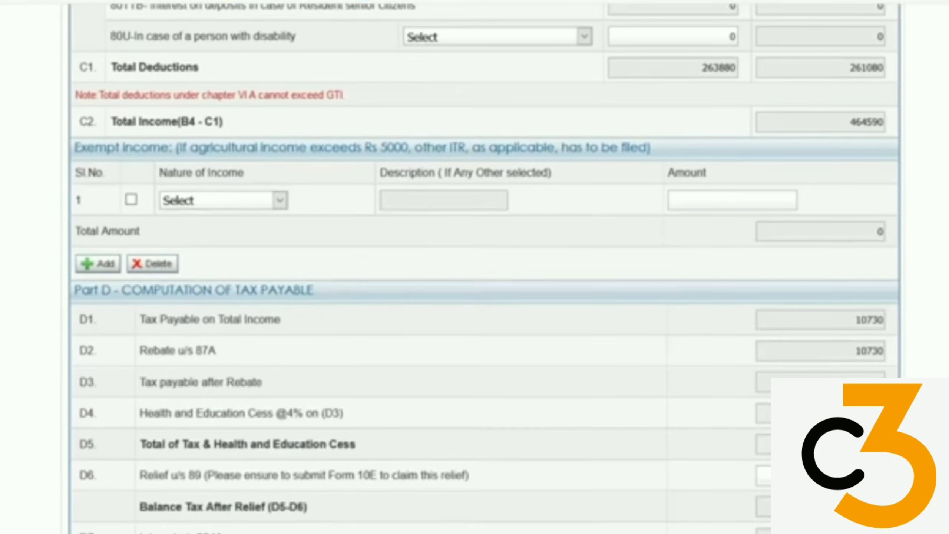
Check the tax payable and the rebate u/s 87A in Part D against the total income, and review the remaining Part D rows
{"action": "scroll", "coordinate": [247, 172], "scroll_direction": "down", "scroll_amount": 5}
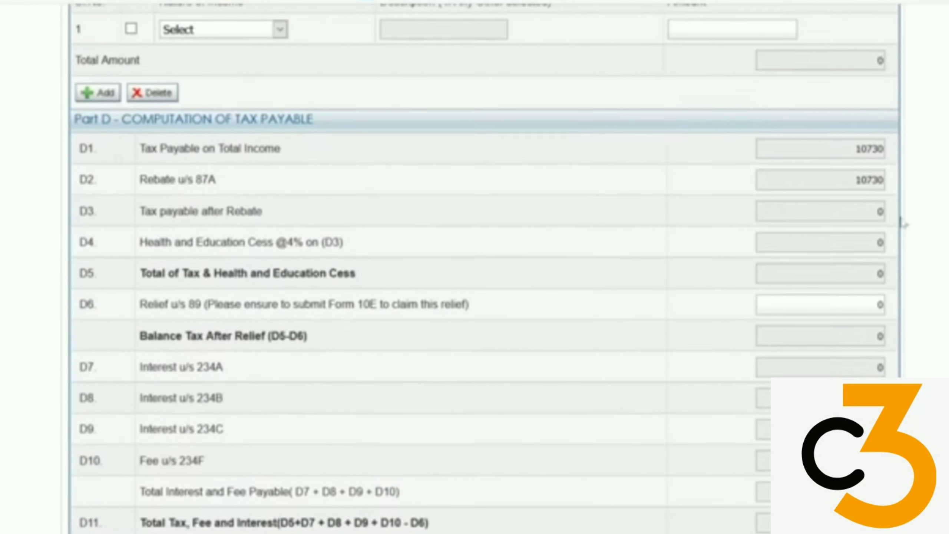
{"action": "double_click", "coordinate": [860, 148]}
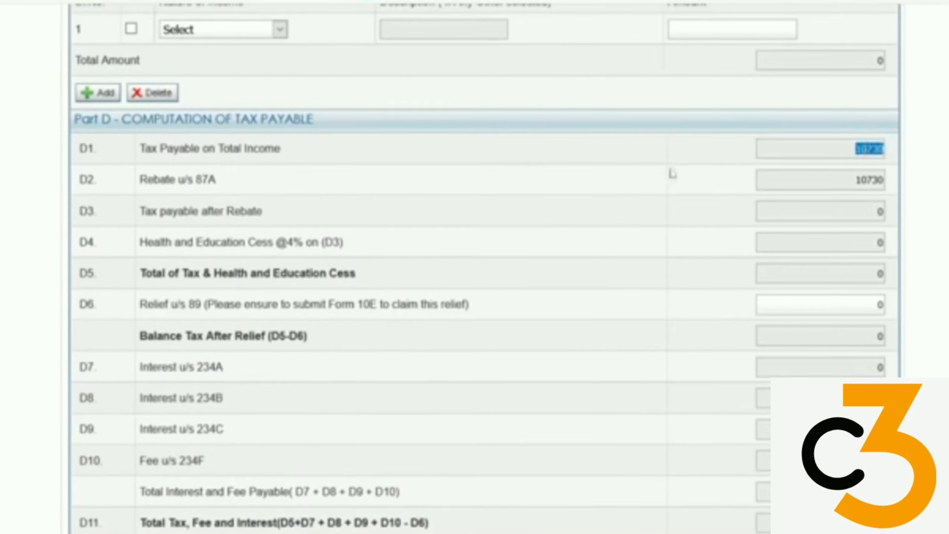
{"action": "double_click", "coordinate": [867, 180]}
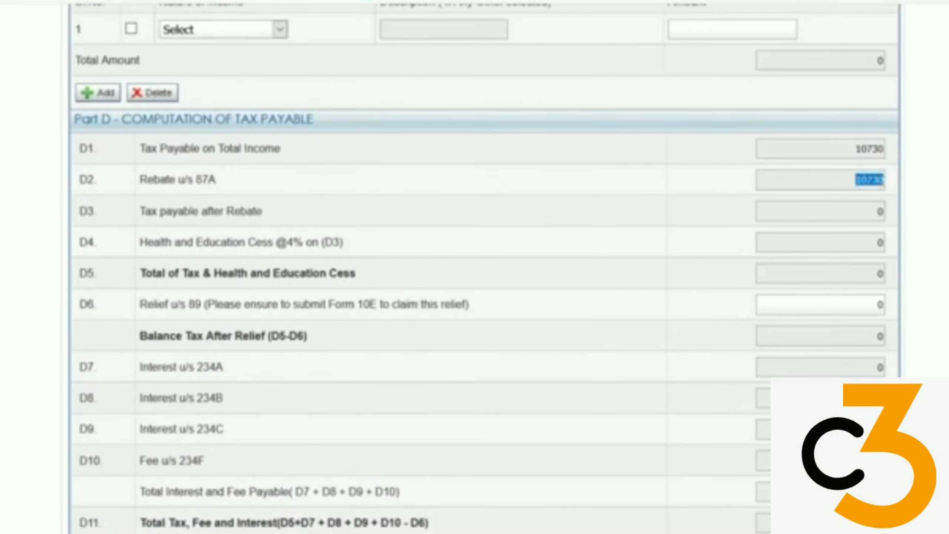
{"action": "scroll", "coordinate": [816, 210], "scroll_direction": "up", "scroll_amount": 3}
{"action": "left_click_drag", "start_coordinate": [850, 133], "coordinate": [895, 149]}
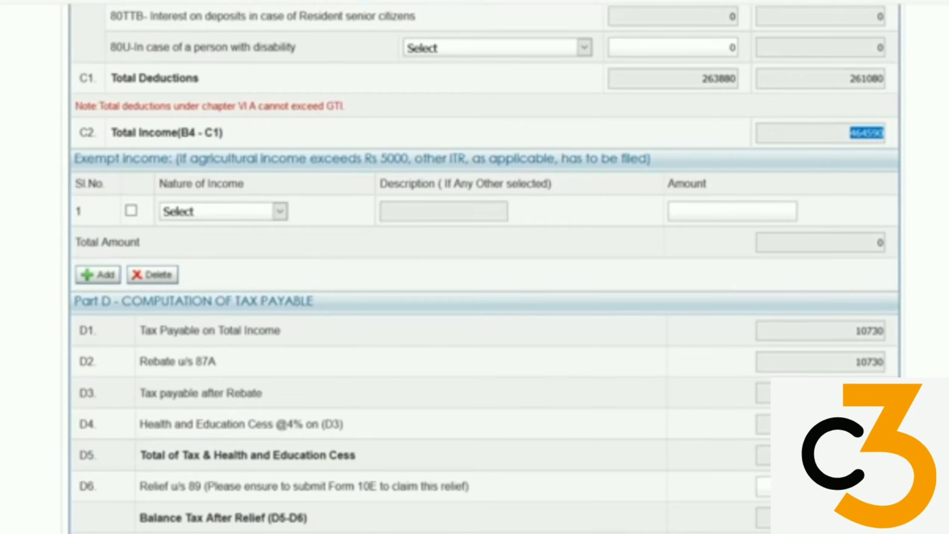
{"action": "left_click", "coordinate": [212, 375]}
{"action": "scroll", "coordinate": [514, 313], "scroll_direction": "down", "scroll_amount": 1}
{"action": "scroll", "coordinate": [514, 313], "scroll_direction": "down", "scroll_amount": 7}
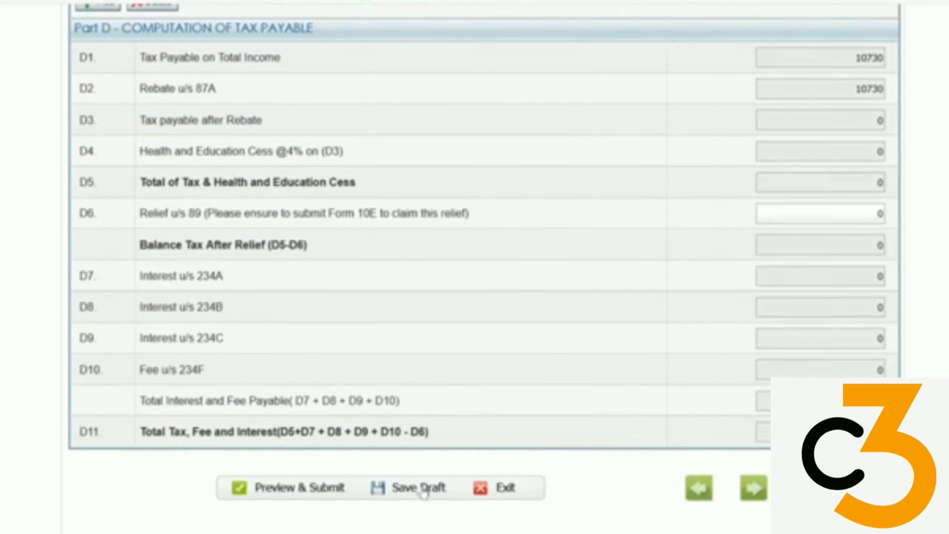
Open Tax Details and check the total tax deducted from salary in Sch-TDS 1
{"action": "scroll", "coordinate": [685, 296], "scroll_direction": "up", "scroll_amount": 20}
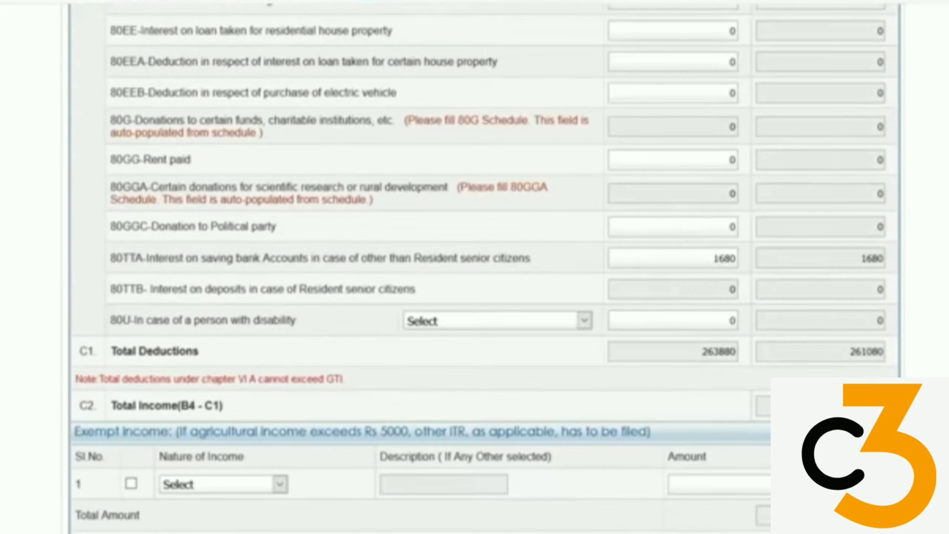
{"action": "scroll", "coordinate": [686, 296], "scroll_direction": "up", "scroll_amount": 15}
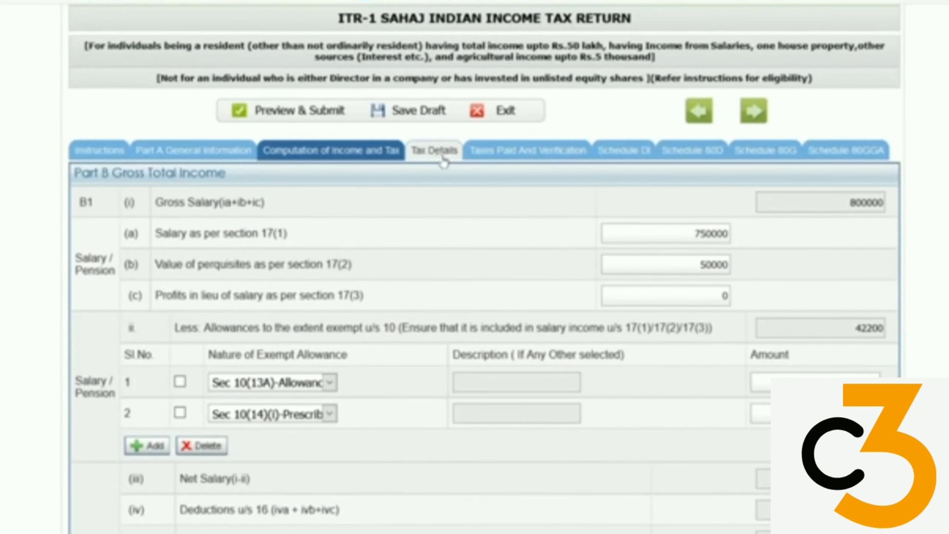
{"action": "left_click", "coordinate": [435, 151]}
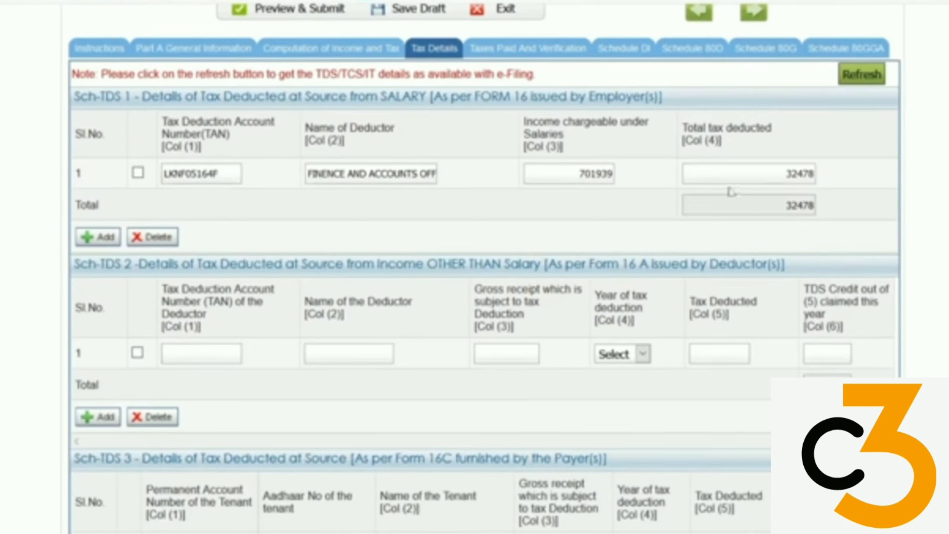
{"action": "double_click", "coordinate": [786, 174]}
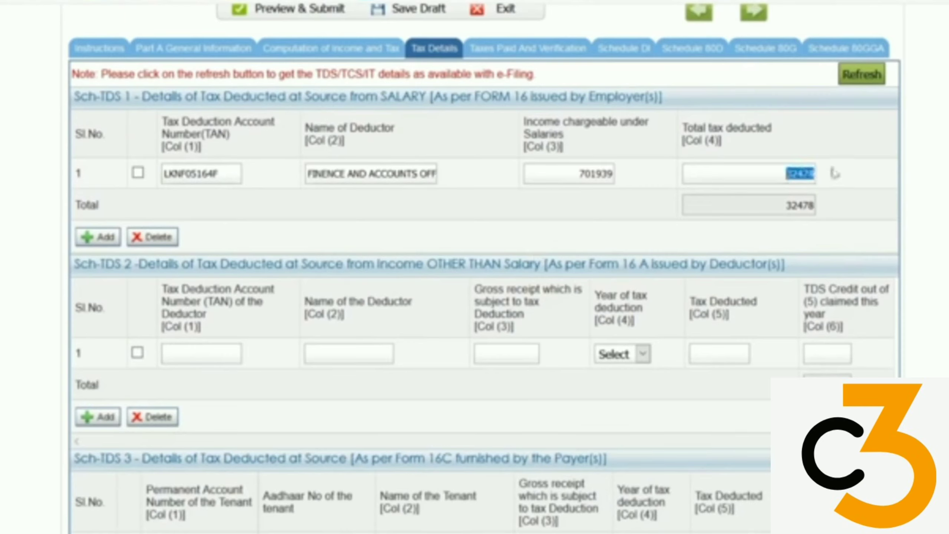
{"action": "left_click", "coordinate": [849, 171]}
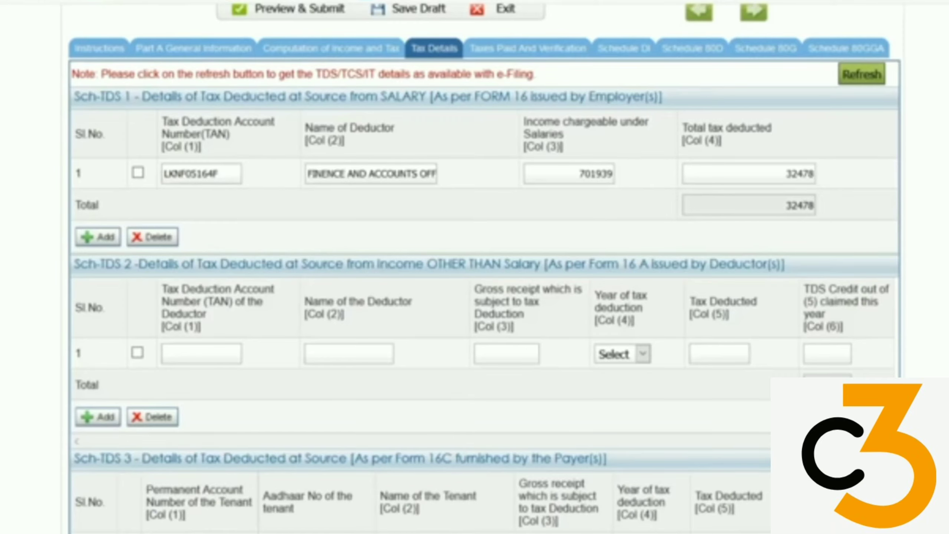
Review the non-salary TDS, tenant TDS, TCS, and advance and self-assessment tax schedules in Tax Details
{"action": "scroll", "coordinate": [670, 205], "scroll_direction": "down", "scroll_amount": 2}
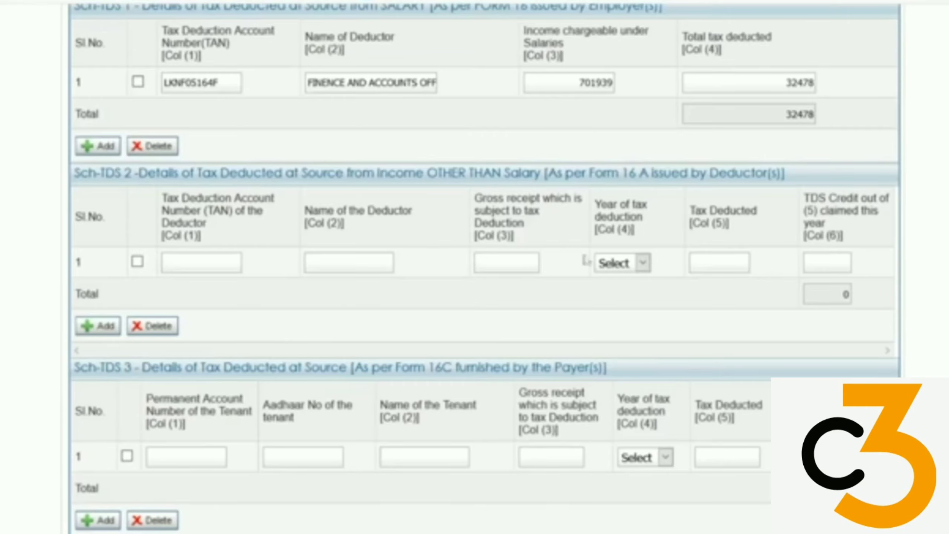
{"action": "scroll", "coordinate": [251, 253], "scroll_direction": "down", "scroll_amount": 6}
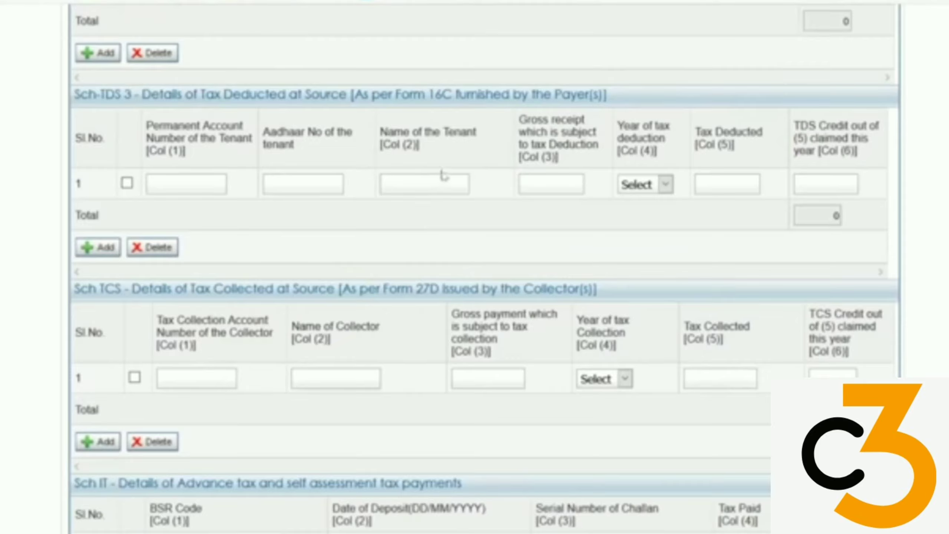
{"action": "scroll", "coordinate": [287, 194], "scroll_direction": "down", "scroll_amount": 5}
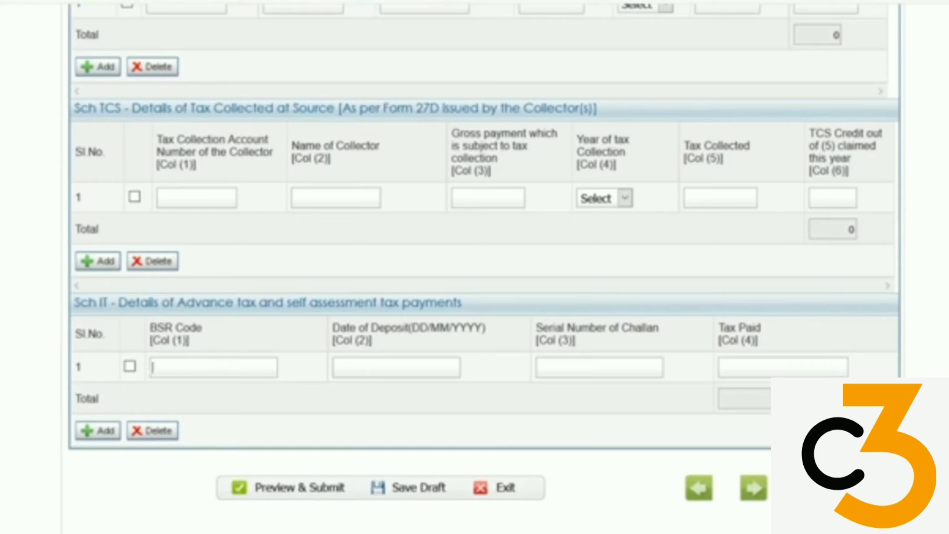
{"action": "left_click", "coordinate": [275, 365]}
{"action": "left_click", "coordinate": [401, 366]}
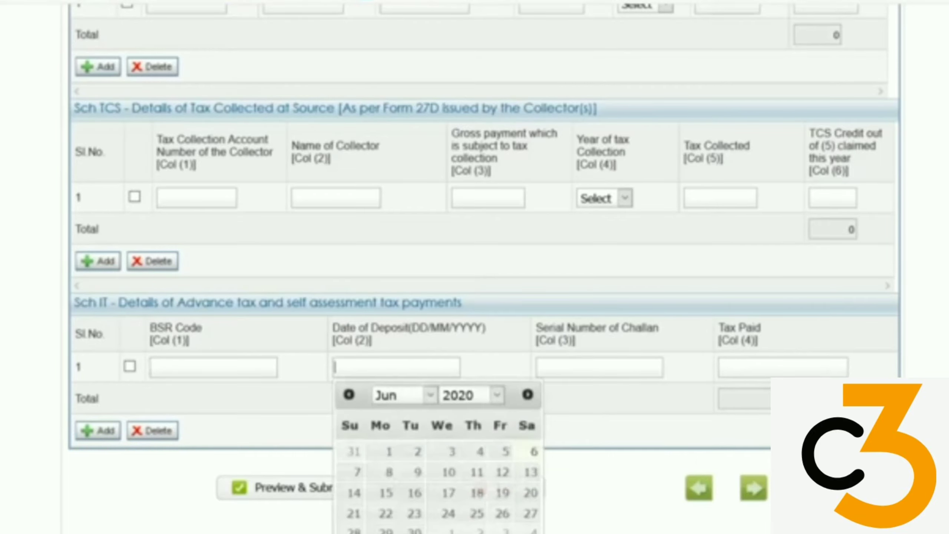
{"action": "left_click", "coordinate": [560, 367]}
{"action": "scroll", "coordinate": [549, 265], "scroll_direction": "up", "scroll_amount": 6}
{"action": "scroll", "coordinate": [560, 275], "scroll_direction": "down", "scroll_amount": 4}
{"action": "scroll", "coordinate": [561, 274], "scroll_direction": "down", "scroll_amount": 4}
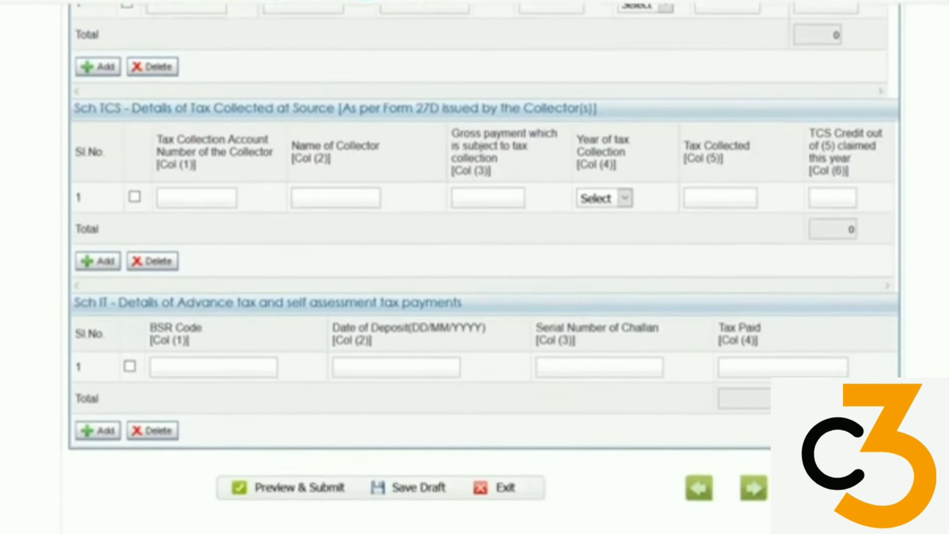
{"action": "scroll", "coordinate": [560, 275], "scroll_direction": "up", "scroll_amount": 15}
{"action": "scroll", "coordinate": [552, 400], "scroll_direction": "down", "scroll_amount": 15}
{"action": "scroll", "coordinate": [553, 400], "scroll_direction": "up", "scroll_amount": 12}
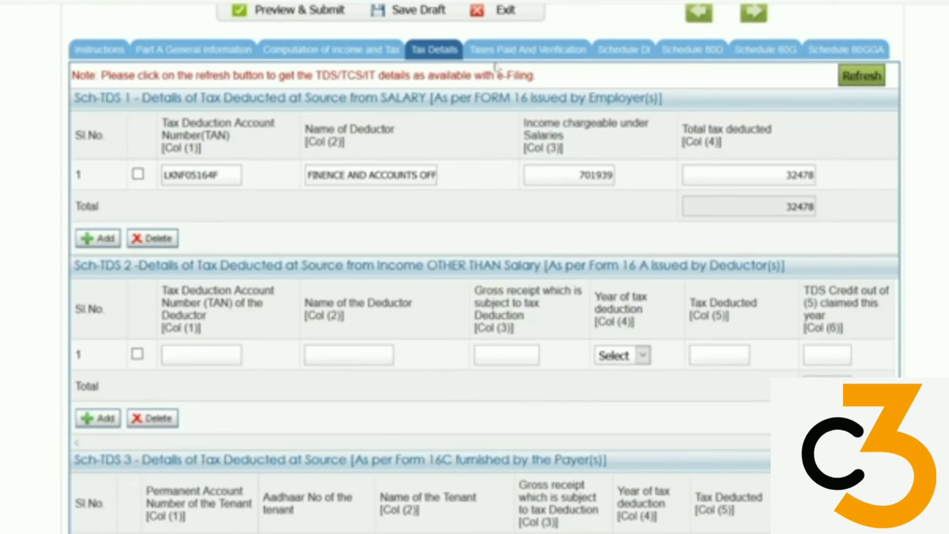
Open Taxes Paid And Verification and check the TDS claimed, total taxes paid and refund amounts
{"action": "left_click", "coordinate": [550, 52]}
{"action": "scroll", "coordinate": [486, 262], "scroll_direction": "down", "scroll_amount": 5}
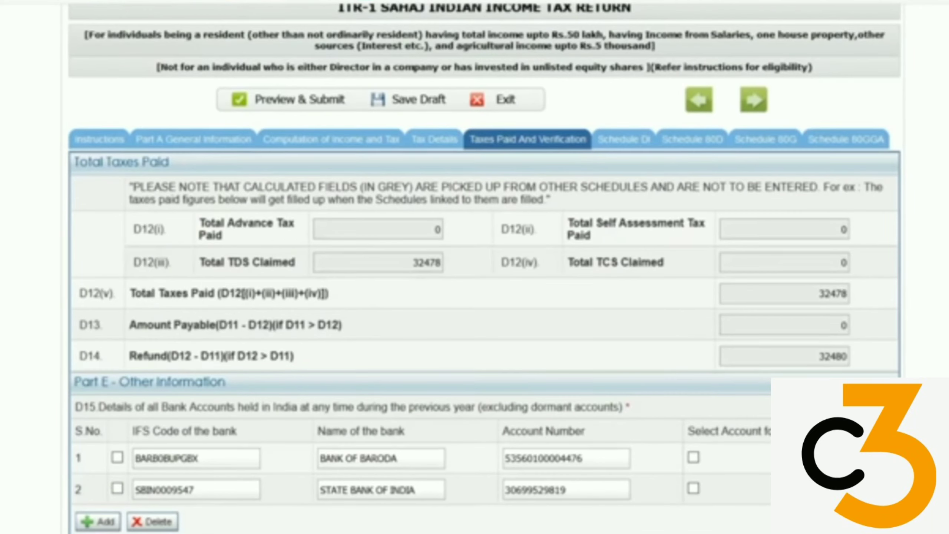
{"action": "double_click", "coordinate": [426, 262]}
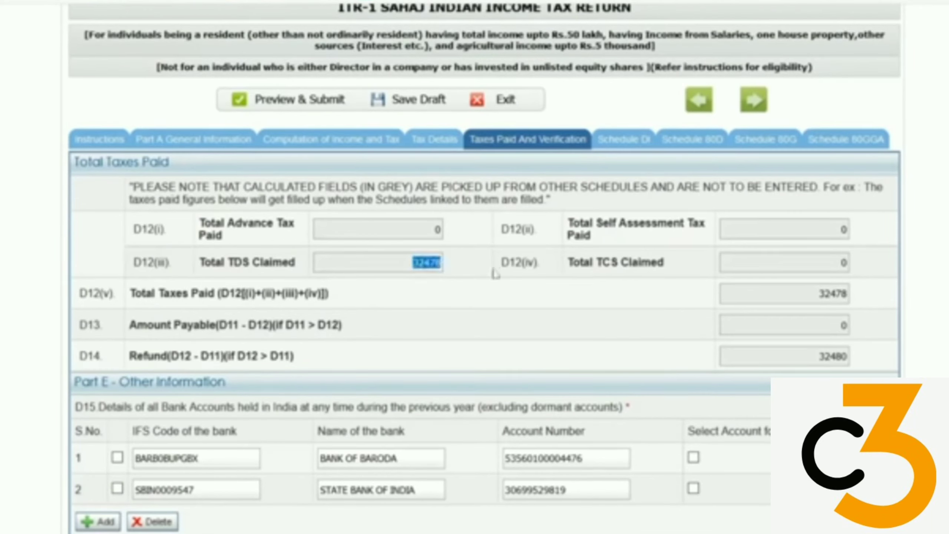
{"action": "left_click", "coordinate": [846, 311]}
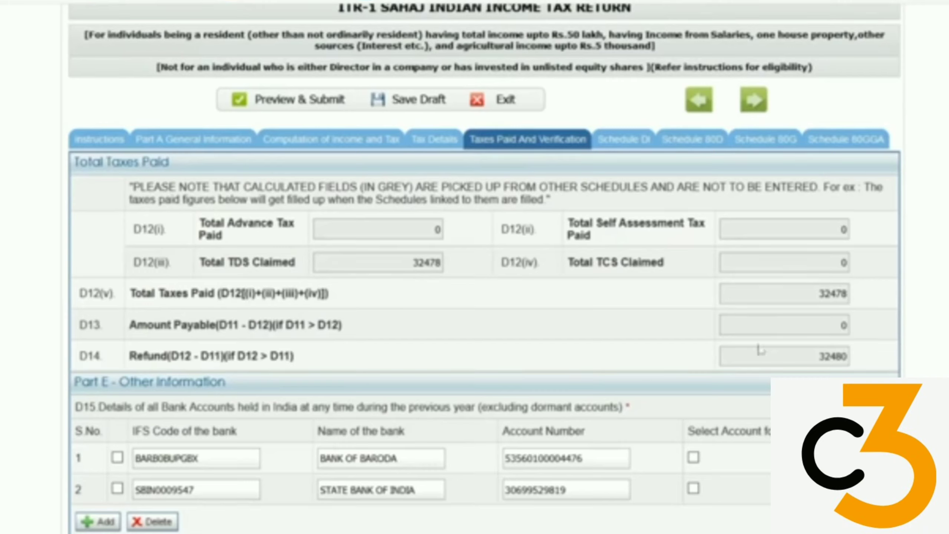
{"action": "double_click", "coordinate": [834, 356]}
Select the State Bank of India account for refund credit in Part E
{"action": "scroll", "coordinate": [664, 177], "scroll_direction": "down", "scroll_amount": 5}
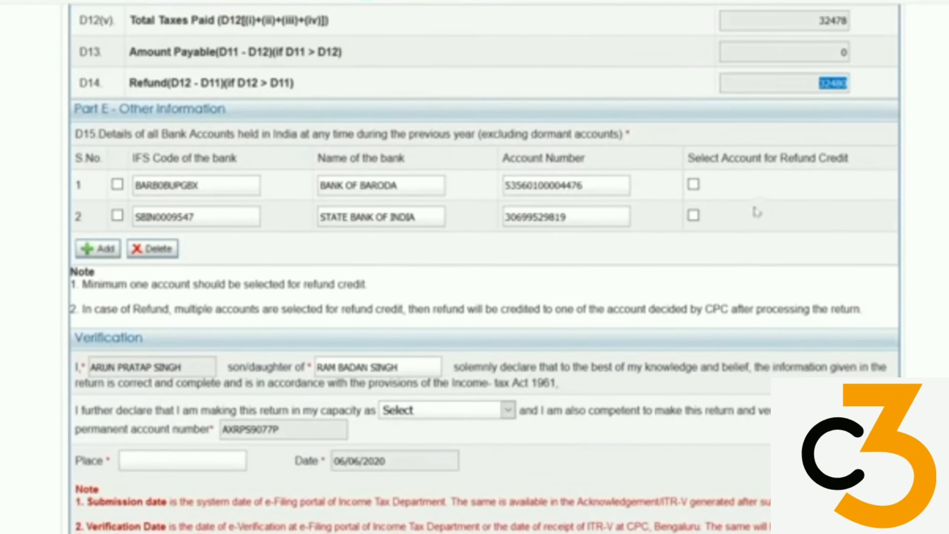
{"action": "left_click", "coordinate": [694, 216]}
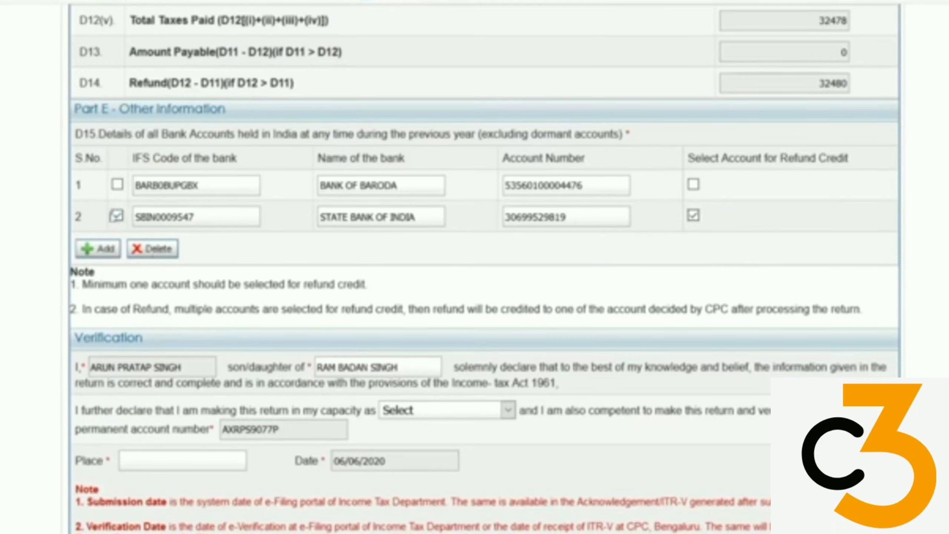
Add a blank third row to the bank account details and delete it again
{"action": "left_click", "coordinate": [117, 216]}
{"action": "left_click", "coordinate": [99, 249]}
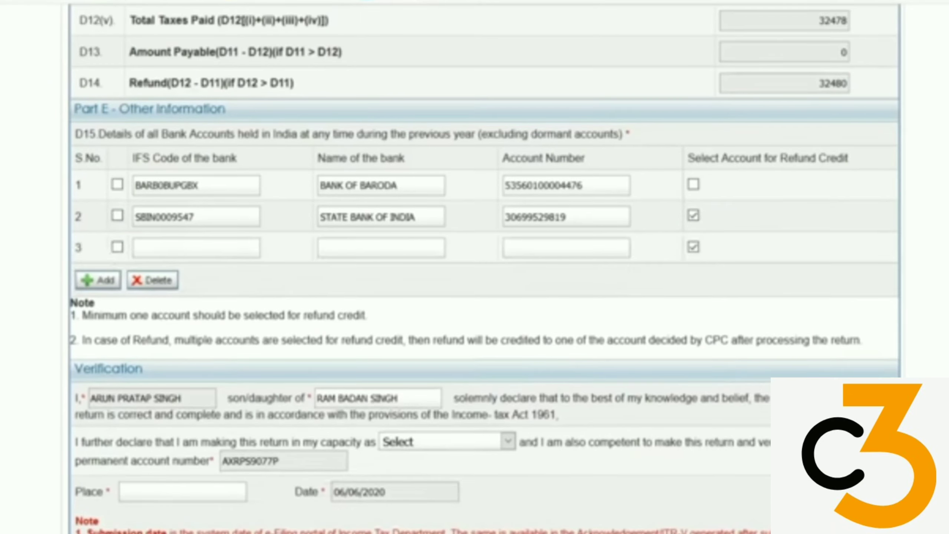
{"action": "left_click", "coordinate": [693, 247]}
{"action": "left_click", "coordinate": [116, 246]}
{"action": "left_click", "coordinate": [175, 278]}
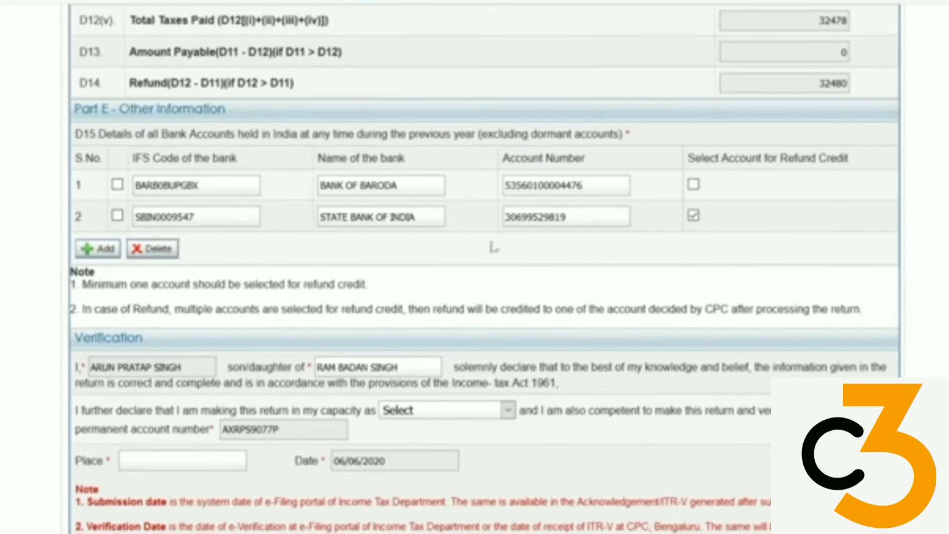
Complete the verification with capacity Self, place NAVI MUMBAI and the option to e-Verify later within 120 days of filing, and save the draft
{"action": "scroll", "coordinate": [494, 247], "scroll_direction": "down", "scroll_amount": 5}
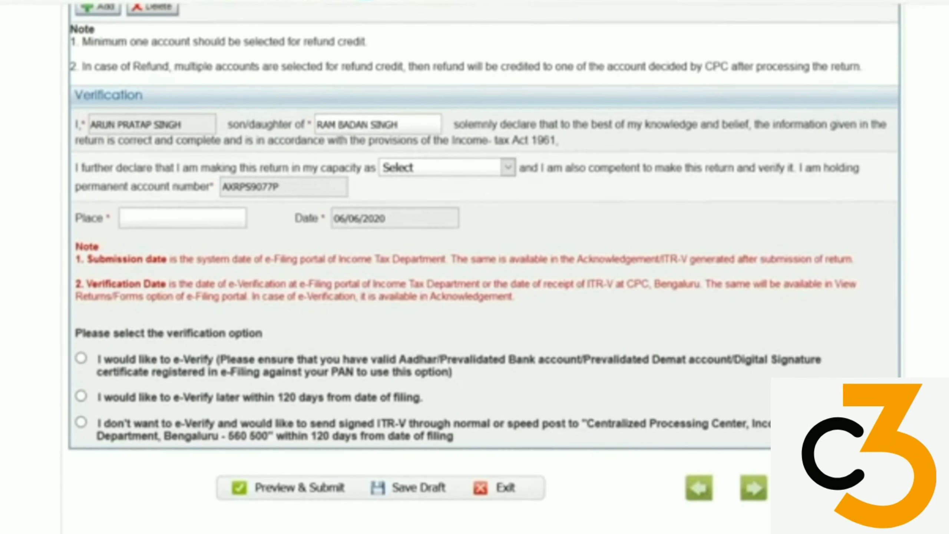
{"action": "left_click", "coordinate": [440, 168]}
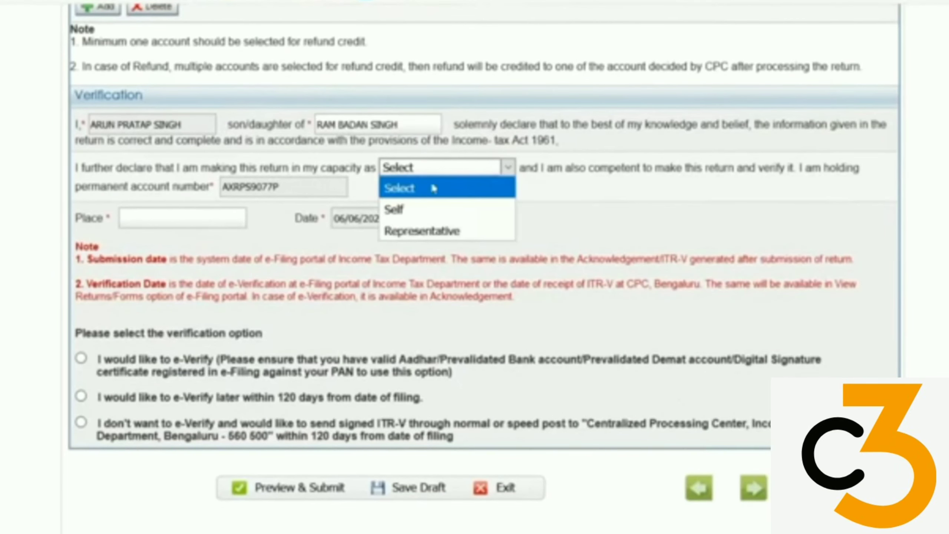
{"action": "left_click", "coordinate": [423, 217]}
{"action": "left_click", "coordinate": [201, 218]}
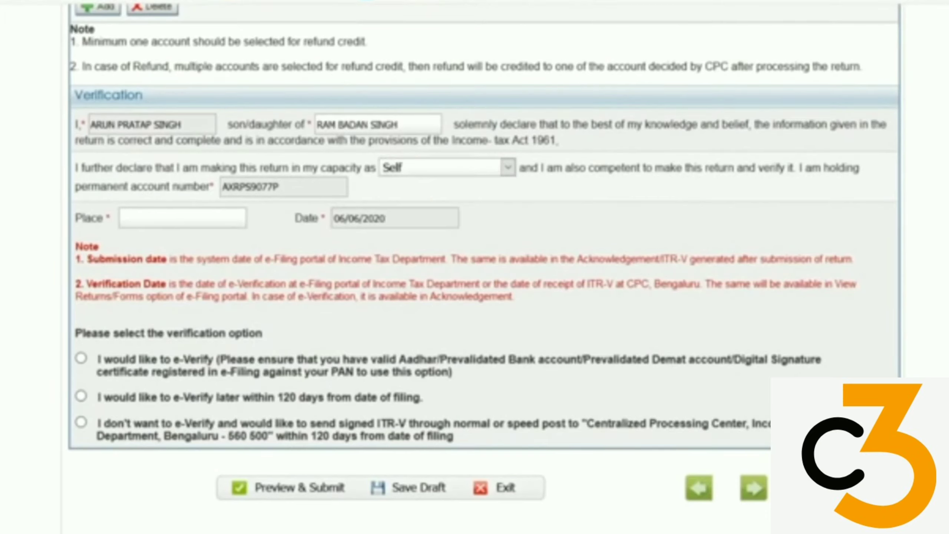
{"action": "type", "text": "NAVI MUMBAI"}
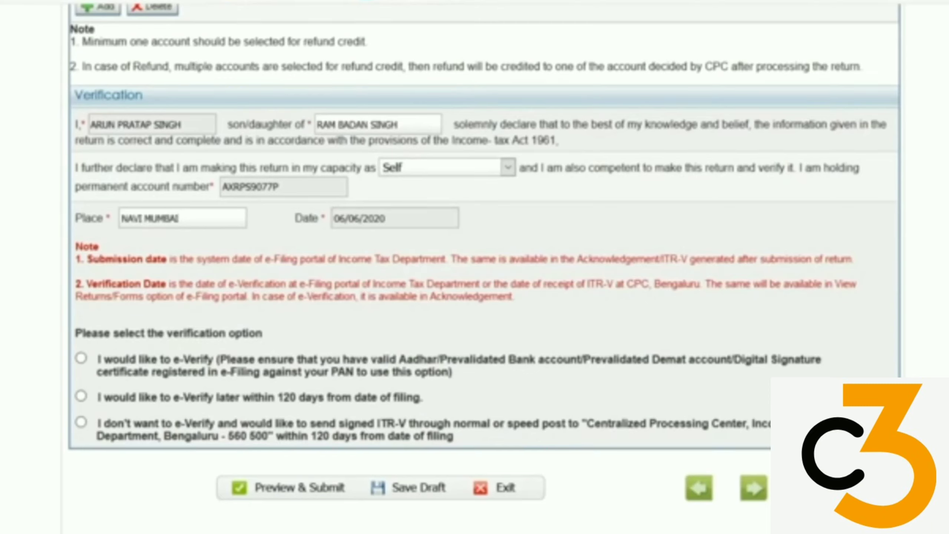
{"action": "left_click", "coordinate": [81, 397]}
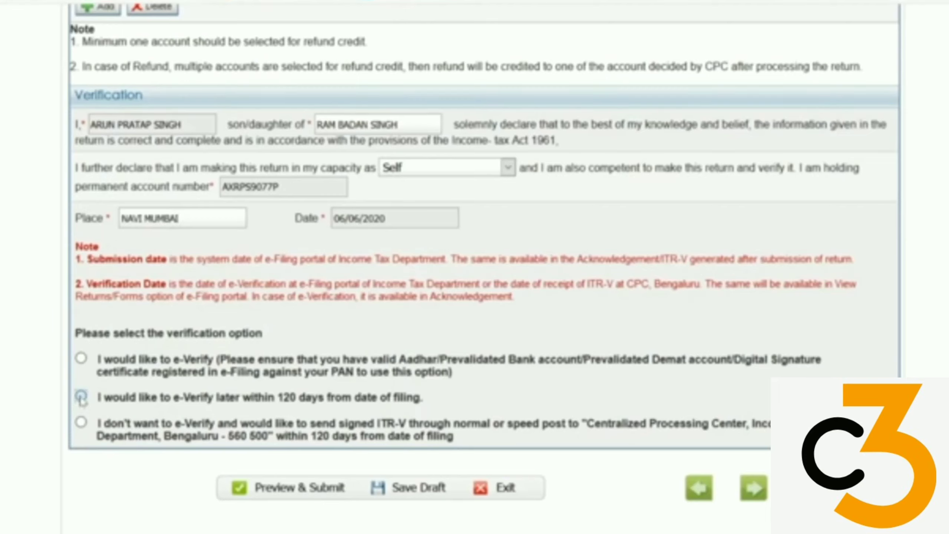
{"action": "left_click", "coordinate": [411, 488]}
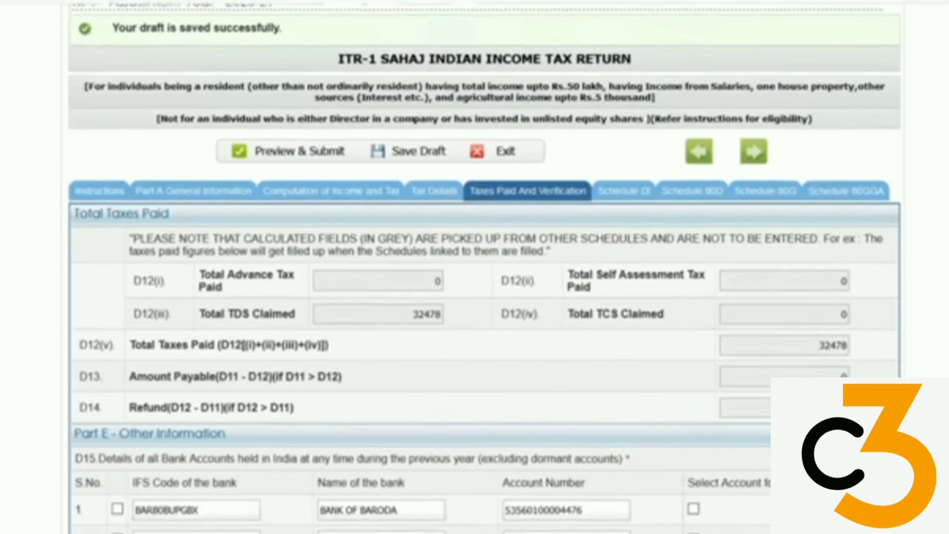
Recheck the Schedule DI amounts and the health insurance entries in Schedule 80D
{"action": "scroll", "coordinate": [619, 151], "scroll_direction": "down", "scroll_amount": 1}
{"action": "left_click", "coordinate": [620, 150]}
{"action": "scroll", "coordinate": [620, 151], "scroll_direction": "down", "scroll_amount": 5}
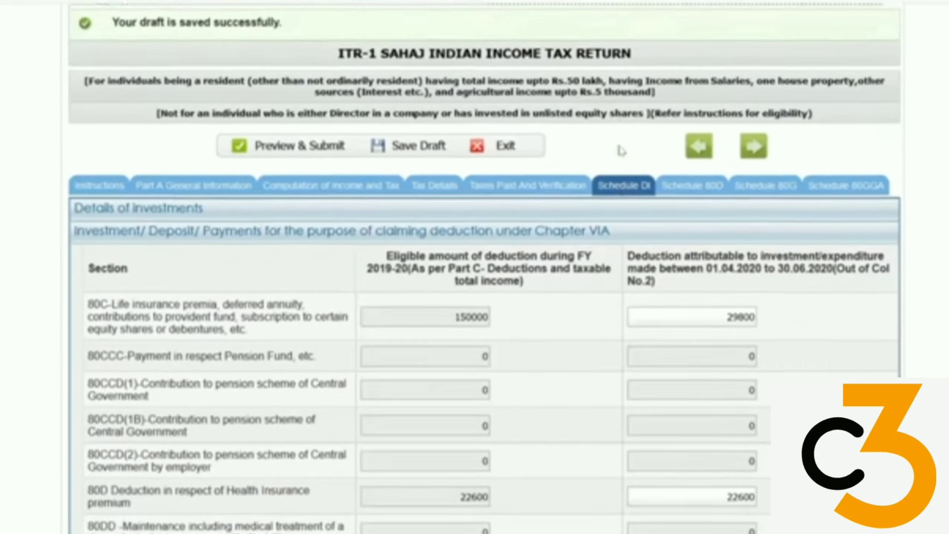
{"action": "left_click", "coordinate": [692, 139]}
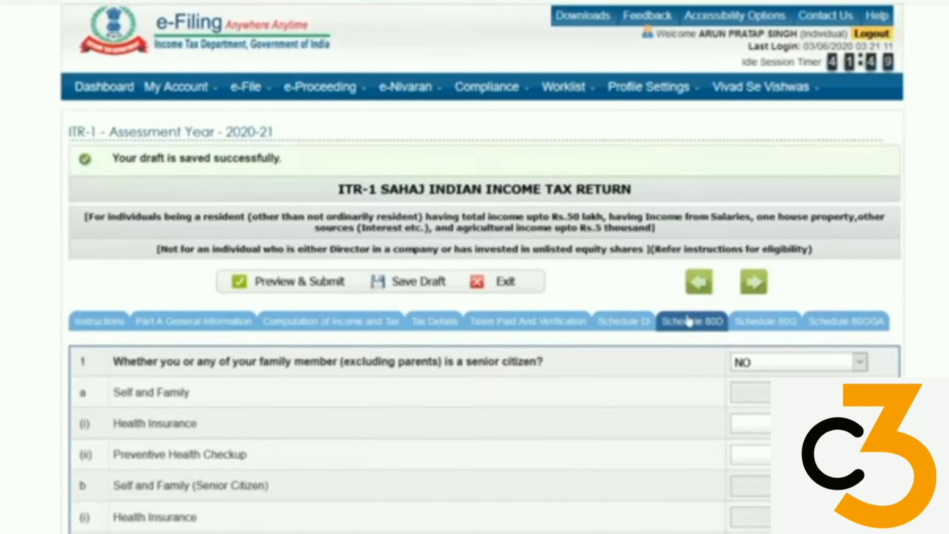
{"action": "scroll", "coordinate": [690, 319], "scroll_direction": "down", "scroll_amount": 5}
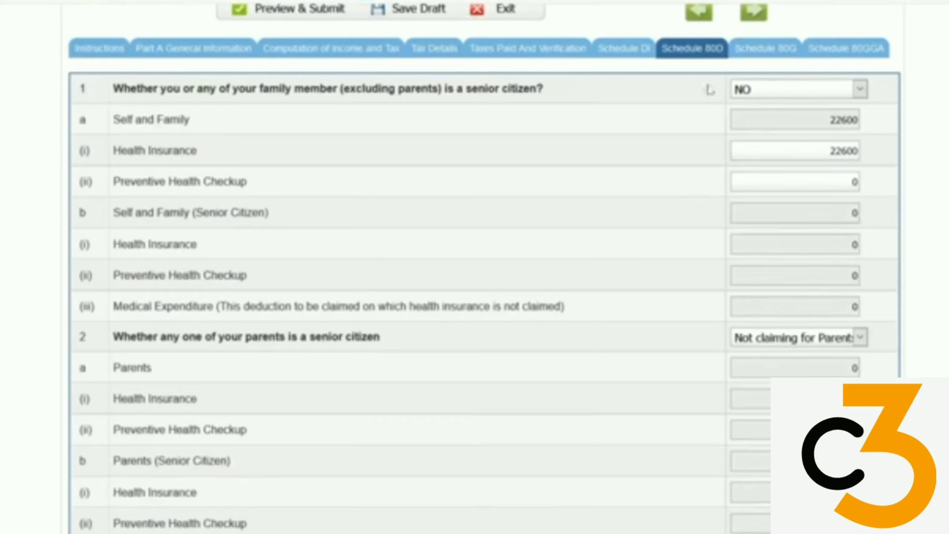
Check the senior citizen options available for self and family in Schedule 80D, keeping the current selection
{"action": "left_click", "coordinate": [784, 92]}
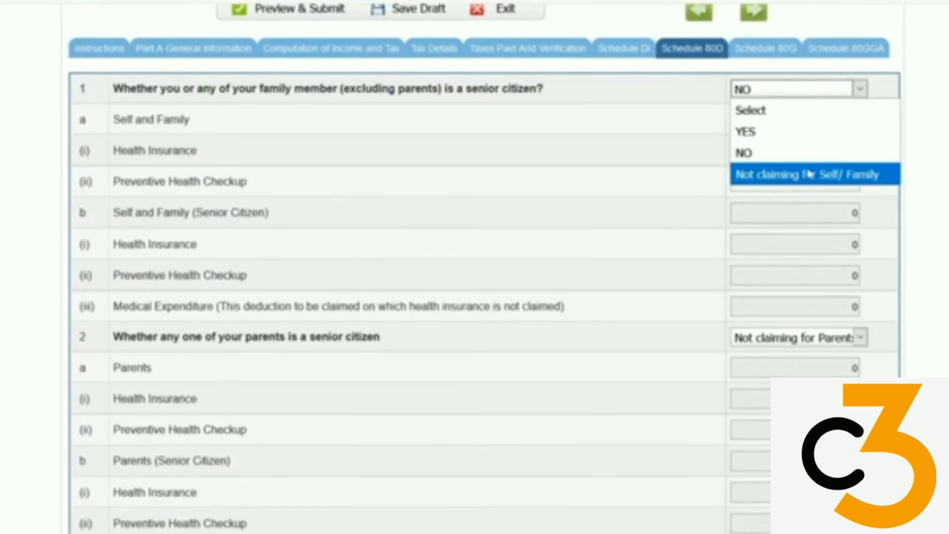
{"action": "left_click", "coordinate": [656, 222]}
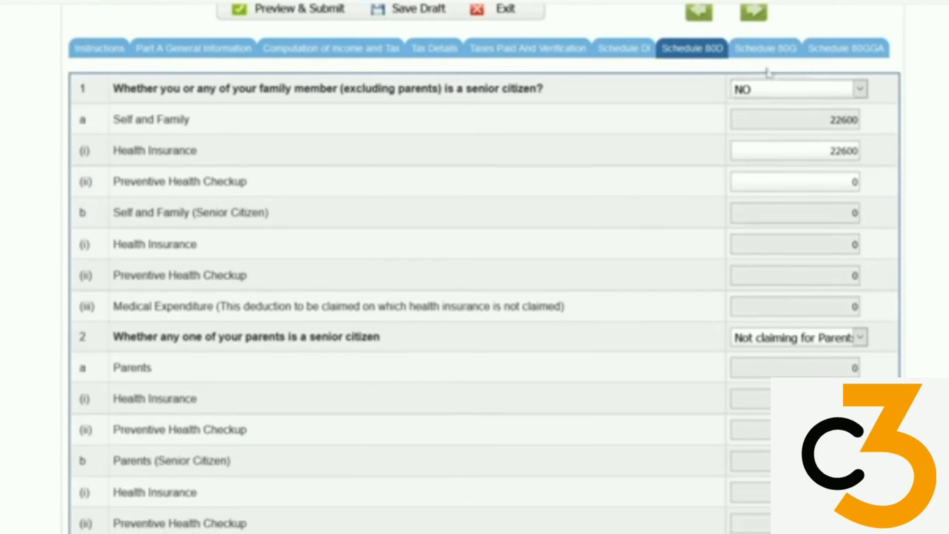
Review the donation tables in Schedule 80G and the scientific research or rural development donations in Schedule 80GGA
{"action": "left_click", "coordinate": [774, 55]}
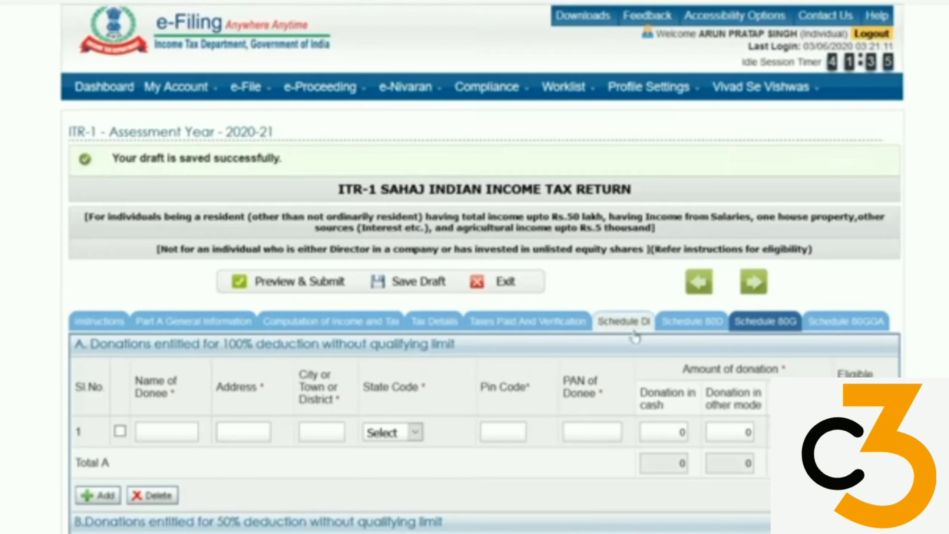
{"action": "scroll", "coordinate": [642, 286], "scroll_direction": "down", "scroll_amount": 3}
{"action": "scroll", "coordinate": [642, 284], "scroll_direction": "down", "scroll_amount": 10}
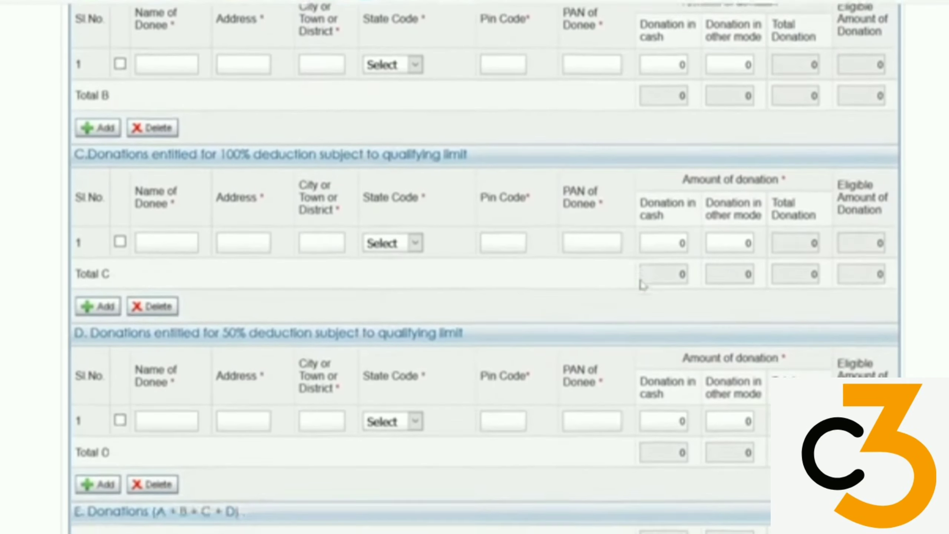
{"action": "scroll", "coordinate": [852, 34], "scroll_direction": "up", "scroll_amount": 6}
{"action": "left_click", "coordinate": [852, 22]}
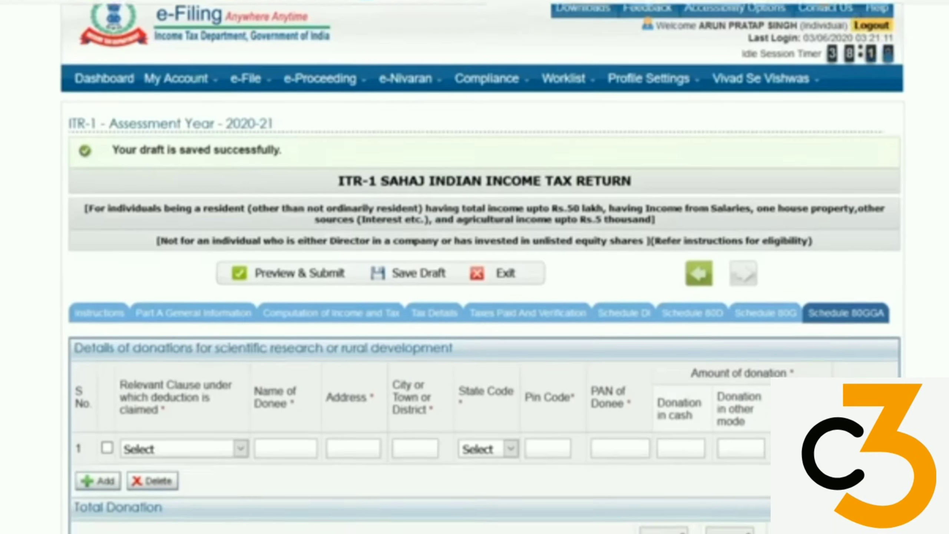
{"action": "scroll", "coordinate": [514, 272], "scroll_direction": "down", "scroll_amount": 3}
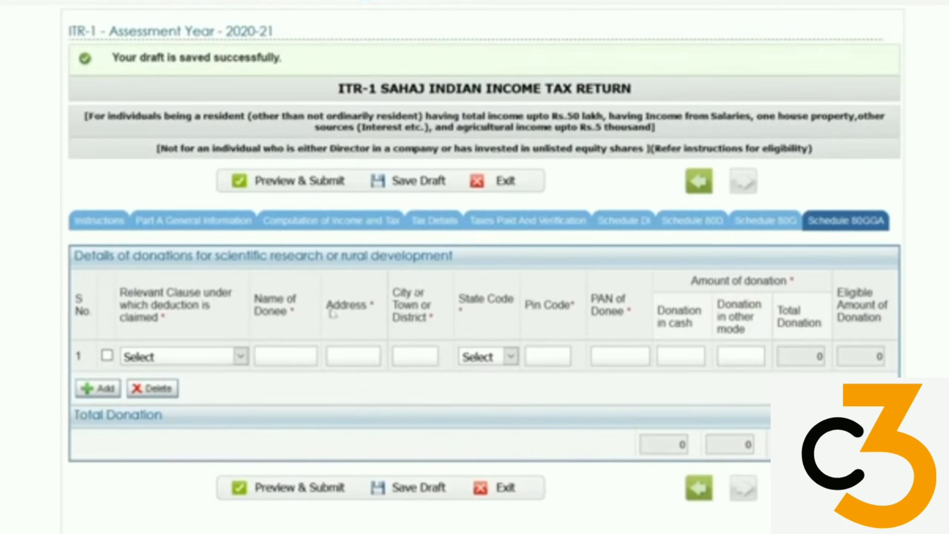
{"action": "scroll", "coordinate": [770, 407], "scroll_direction": "up", "scroll_amount": 1}
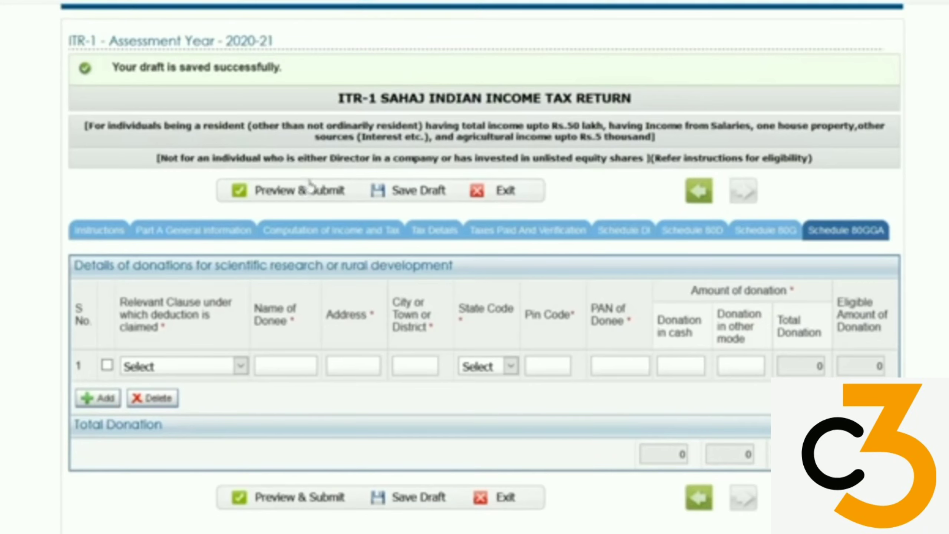
Open the preview of the return for submission and confirm that all details are valid
{"action": "left_click", "coordinate": [305, 193]}
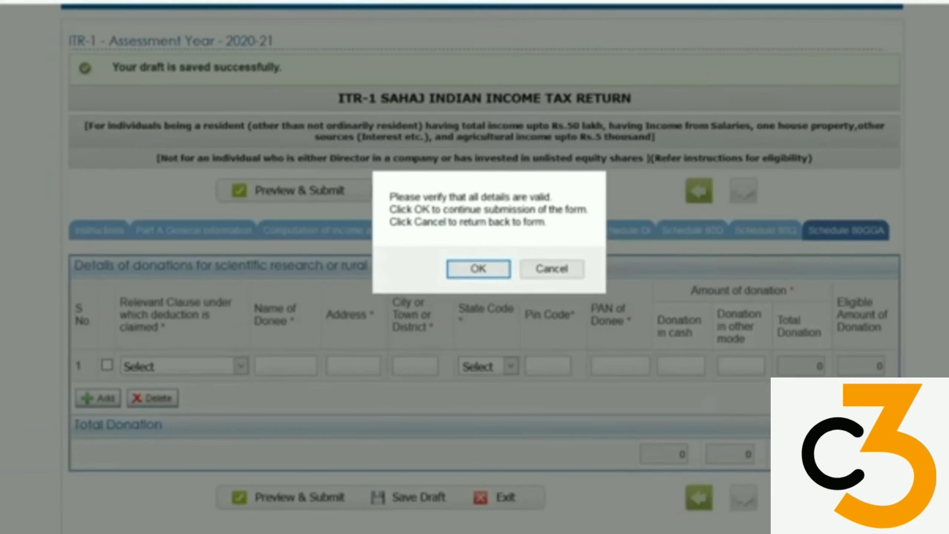
{"action": "left_click", "coordinate": [471, 269]}
{"action": "key", "text": "Return"}
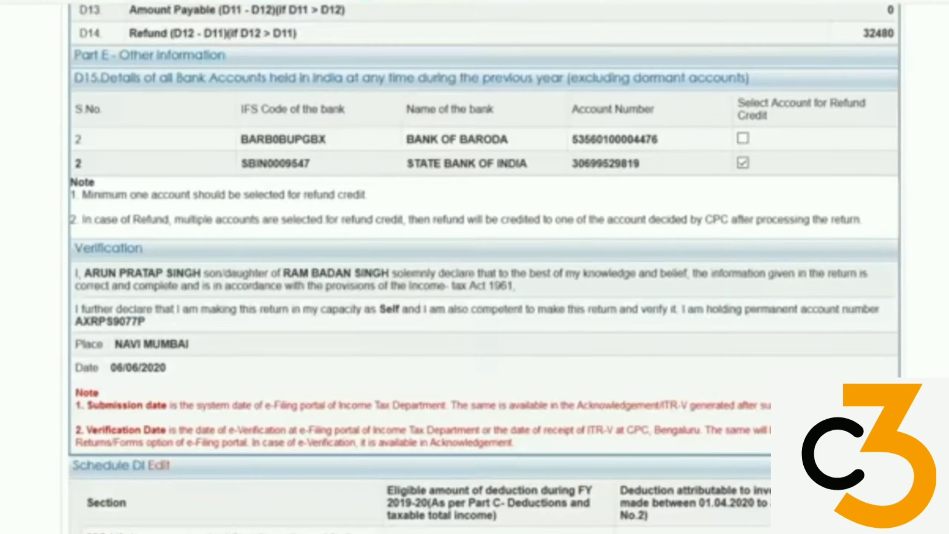
Review the refund bank account, verification and TDS and TCS schedules in the return preview
{"action": "scroll", "coordinate": [485, 267], "scroll_direction": "down", "scroll_amount": 1}
{"action": "scroll", "coordinate": [485, 267], "scroll_direction": "up", "scroll_amount": 15}
{"action": "scroll", "coordinate": [486, 267], "scroll_direction": "up", "scroll_amount": 1}
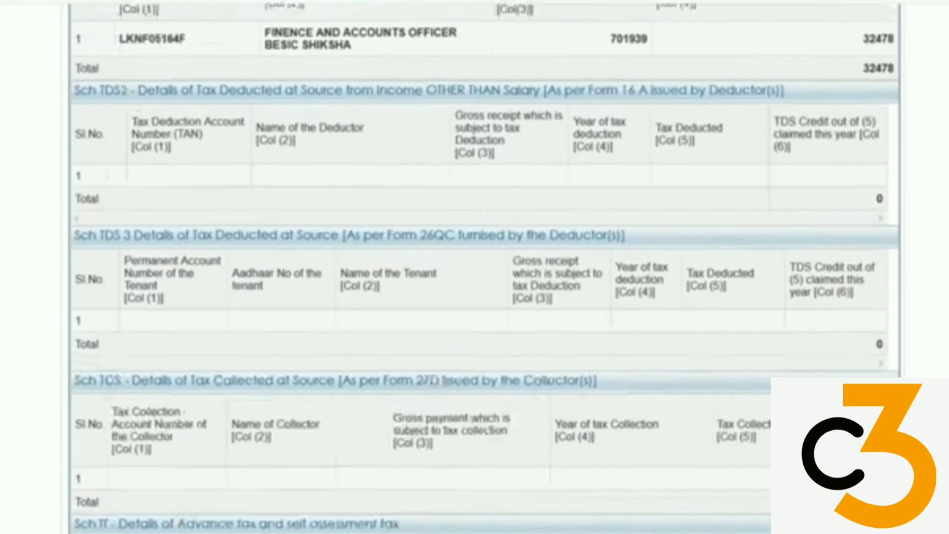
{"action": "scroll", "coordinate": [485, 267], "scroll_direction": "down", "scroll_amount": 10}
{"action": "scroll", "coordinate": [486, 267], "scroll_direction": "up", "scroll_amount": 10}
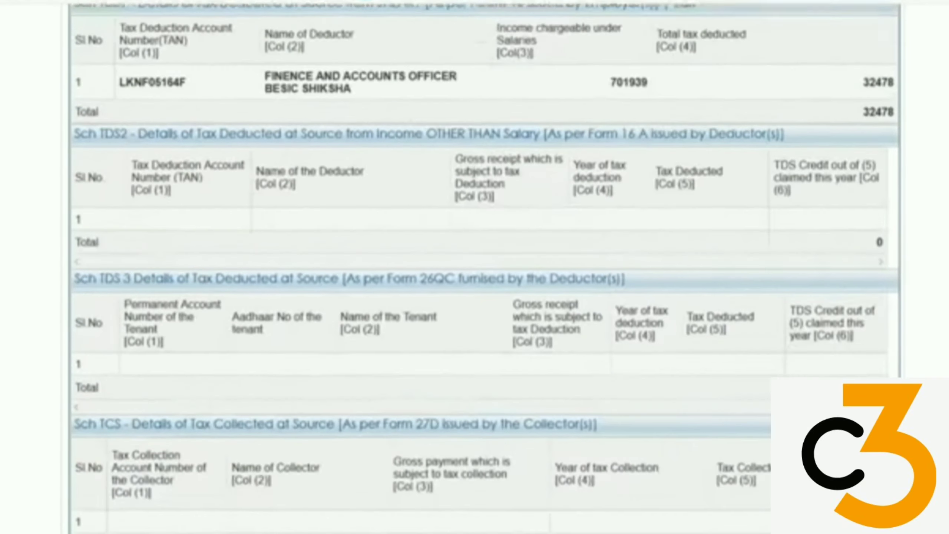
{"action": "scroll", "coordinate": [485, 266], "scroll_direction": "down", "scroll_amount": 2}
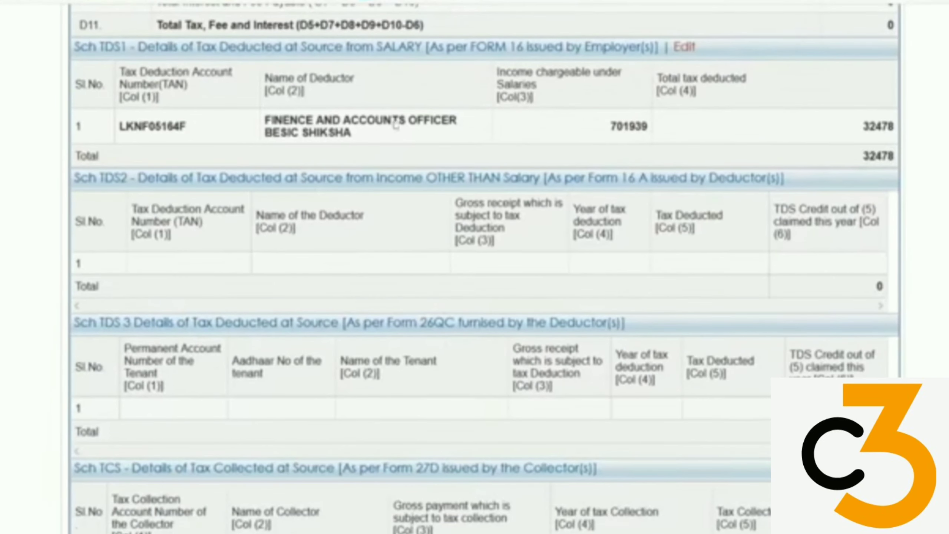